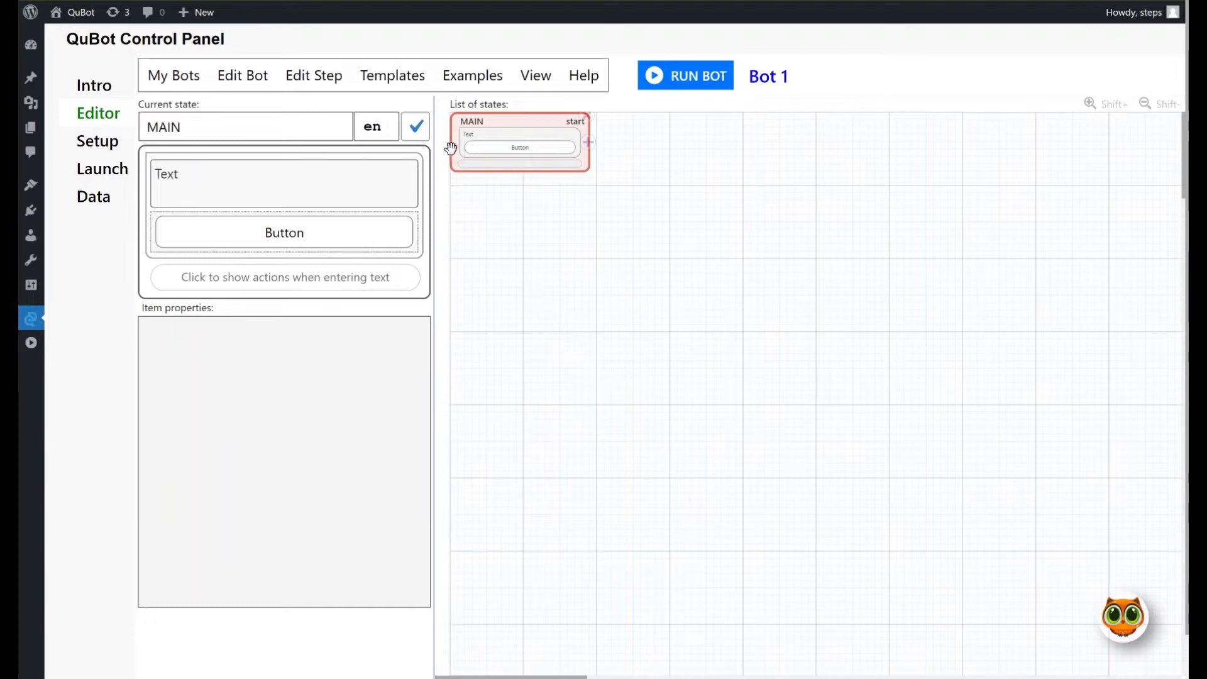
- Load the Customer template and clone it as a new bot named My Customer
left_click(405, 79)
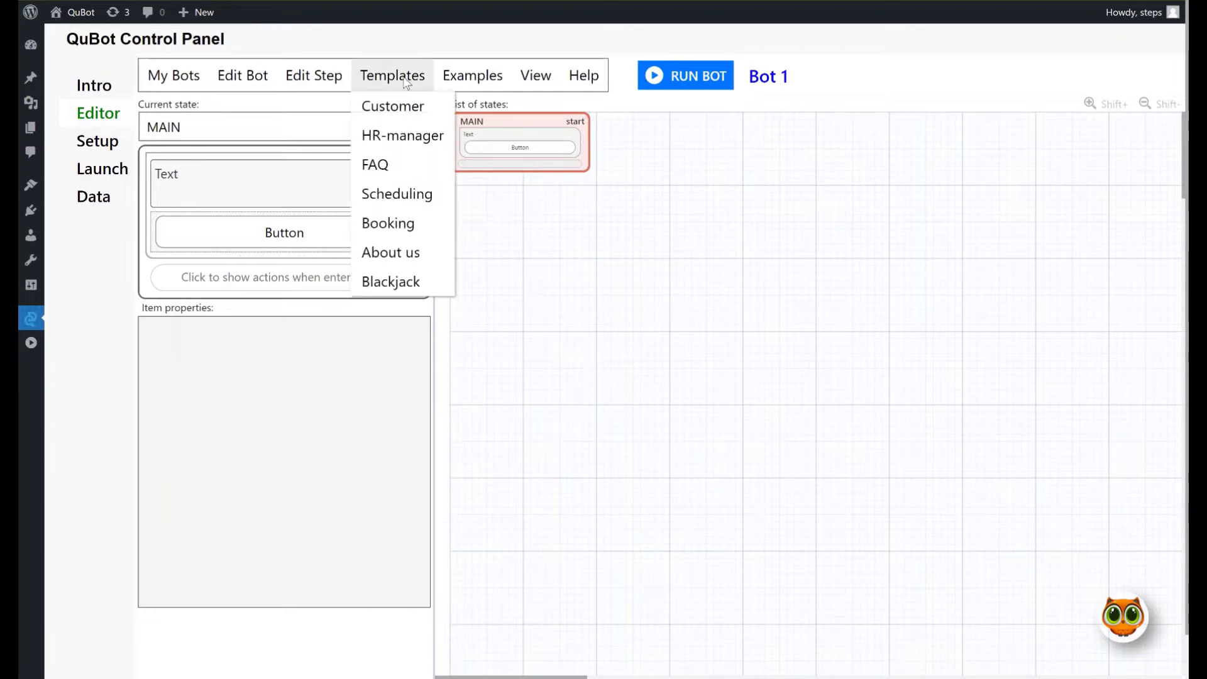
left_click(401, 112)
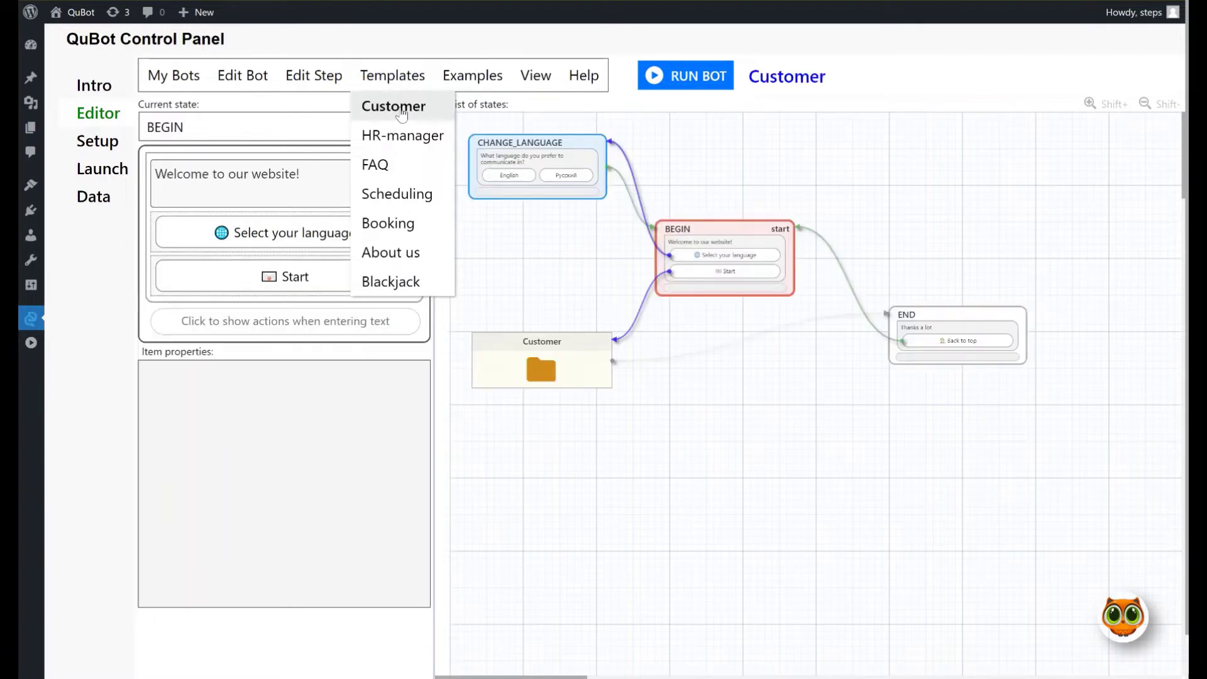
left_click(243, 75)
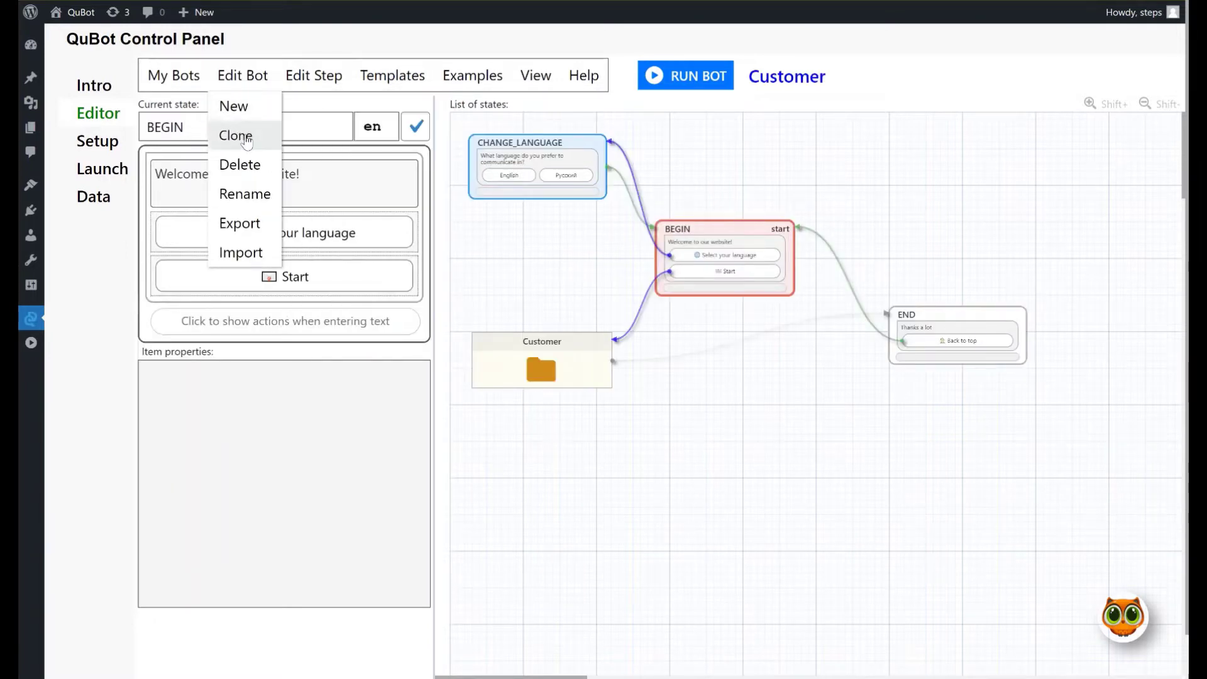
left_click(245, 136)
type("My")
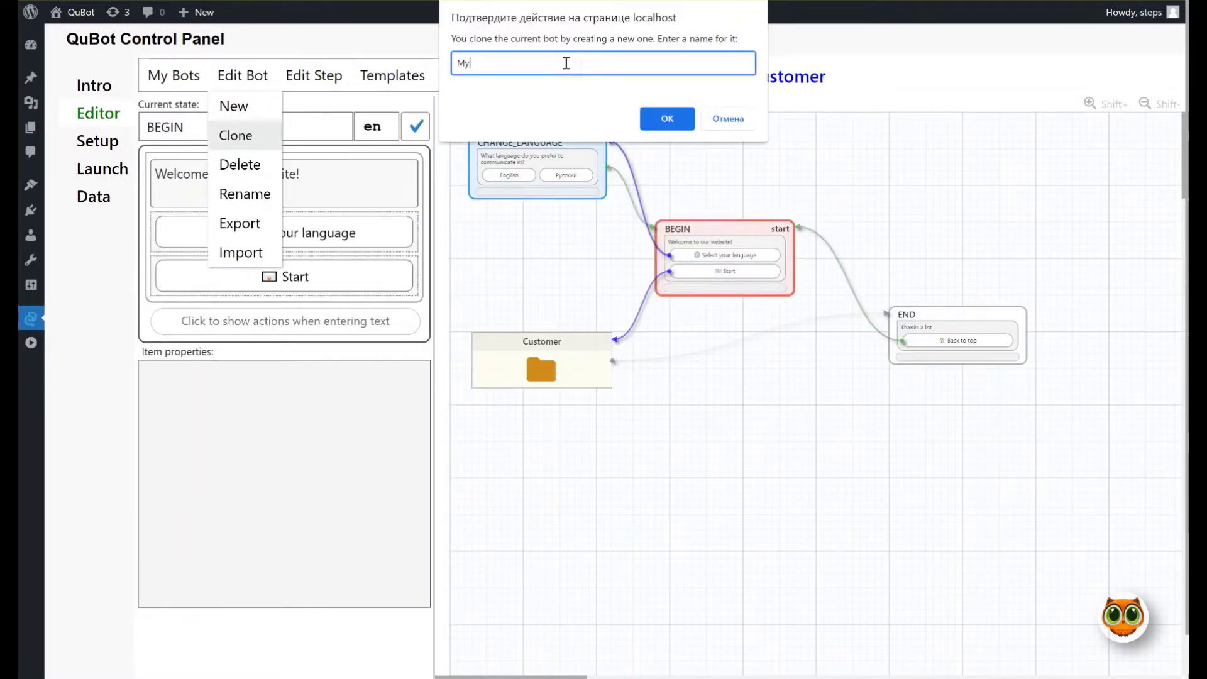
type(" Customer")
left_click(663, 118)
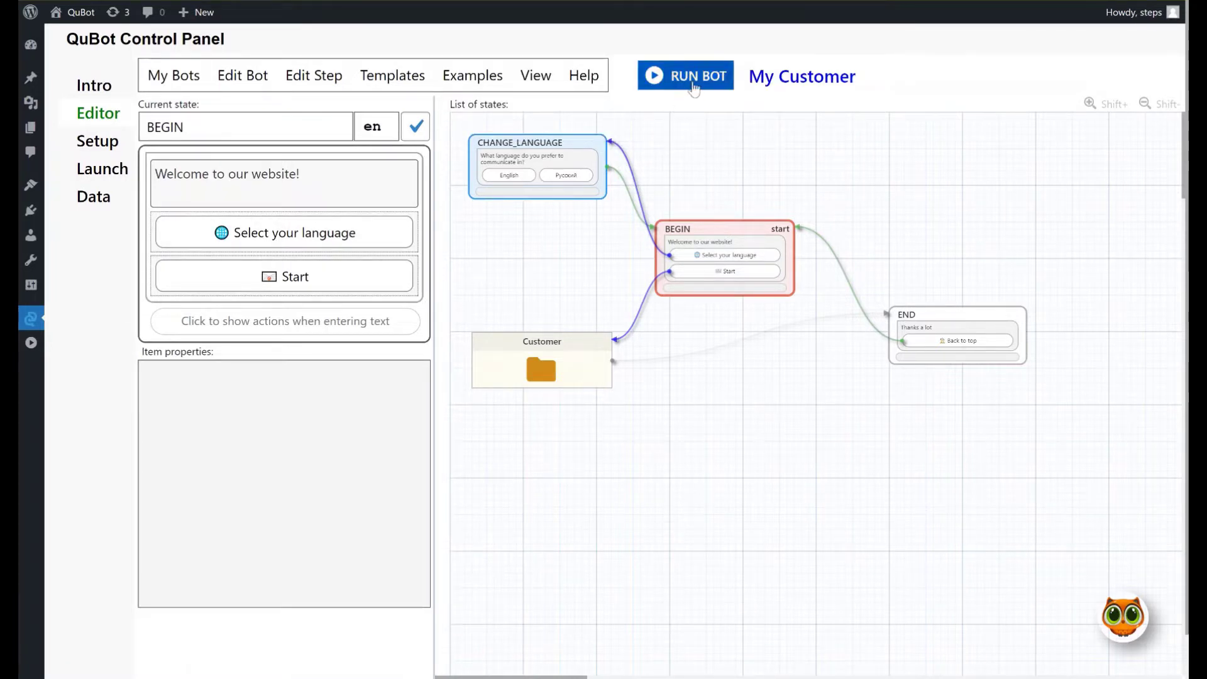
- Run the My Customer bot, start its conversation and submit the customer's first name
left_click(692, 86)
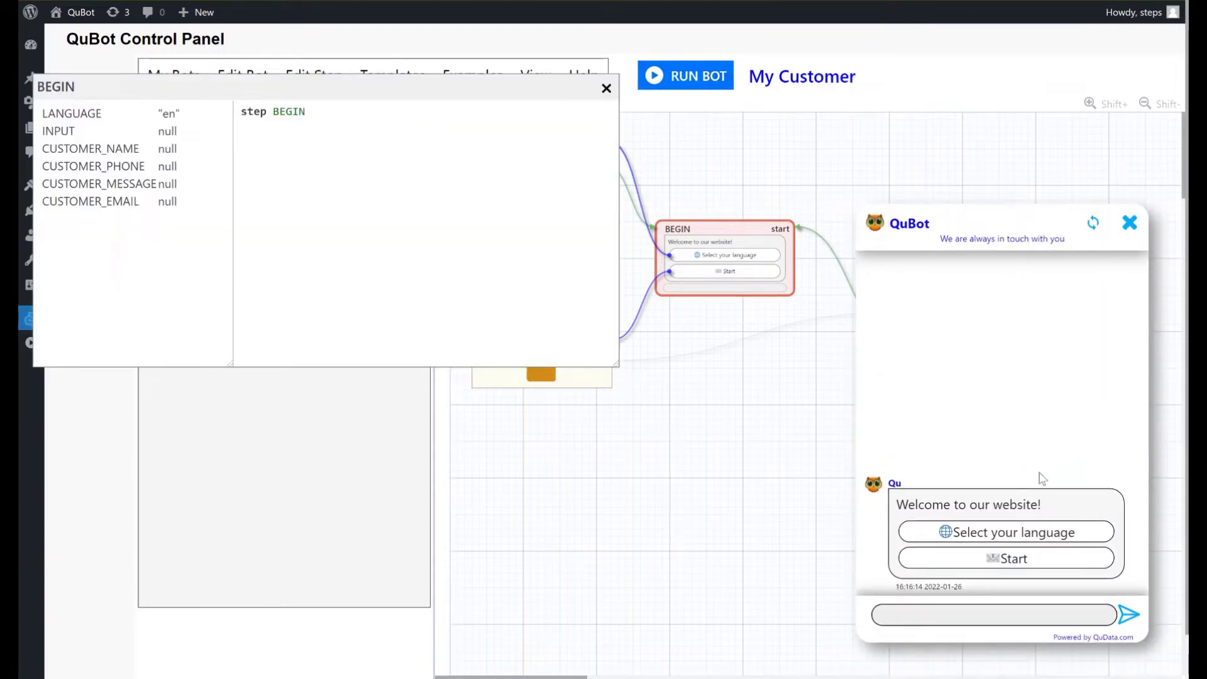
left_click(999, 558)
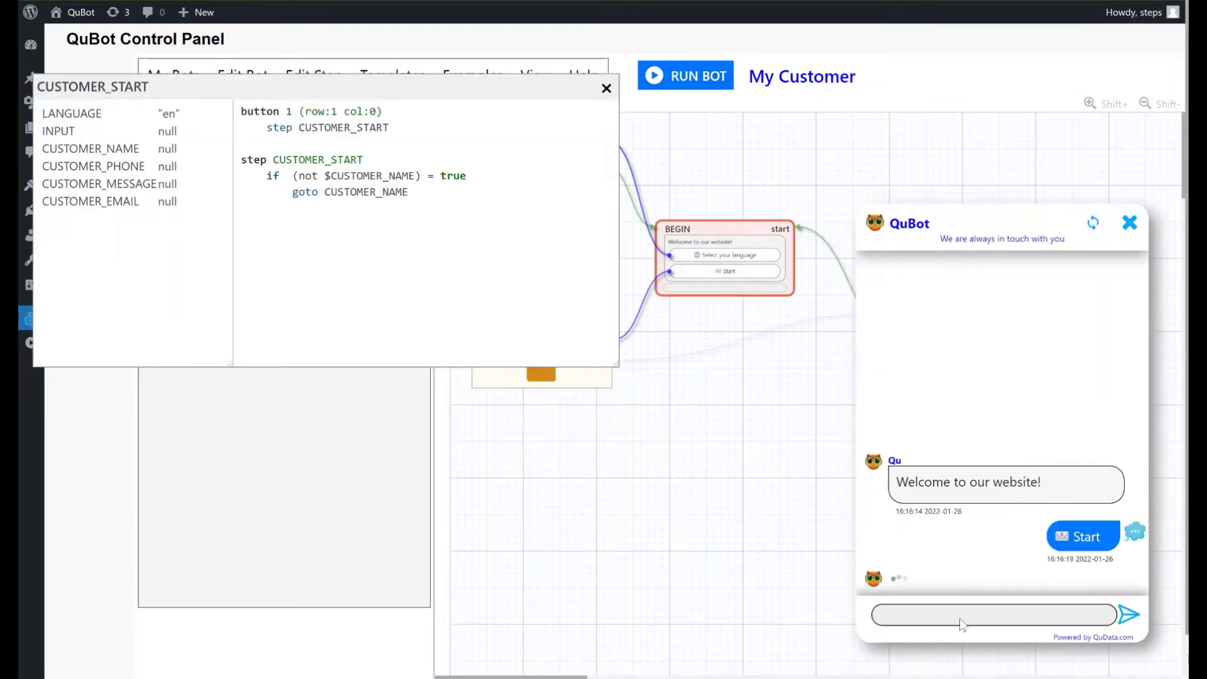
type("Mia")
key("Return")
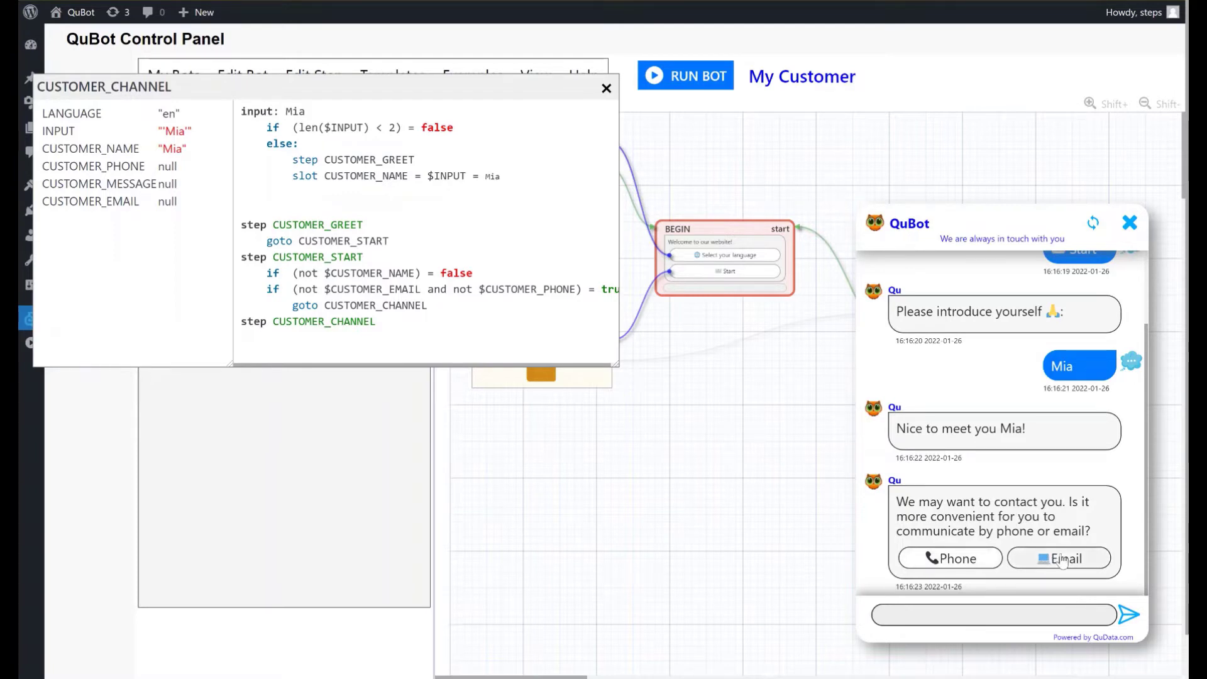
- Choose Phone as the contact channel, test it with a too-short number, and retry with a full phone number
left_click(952, 559)
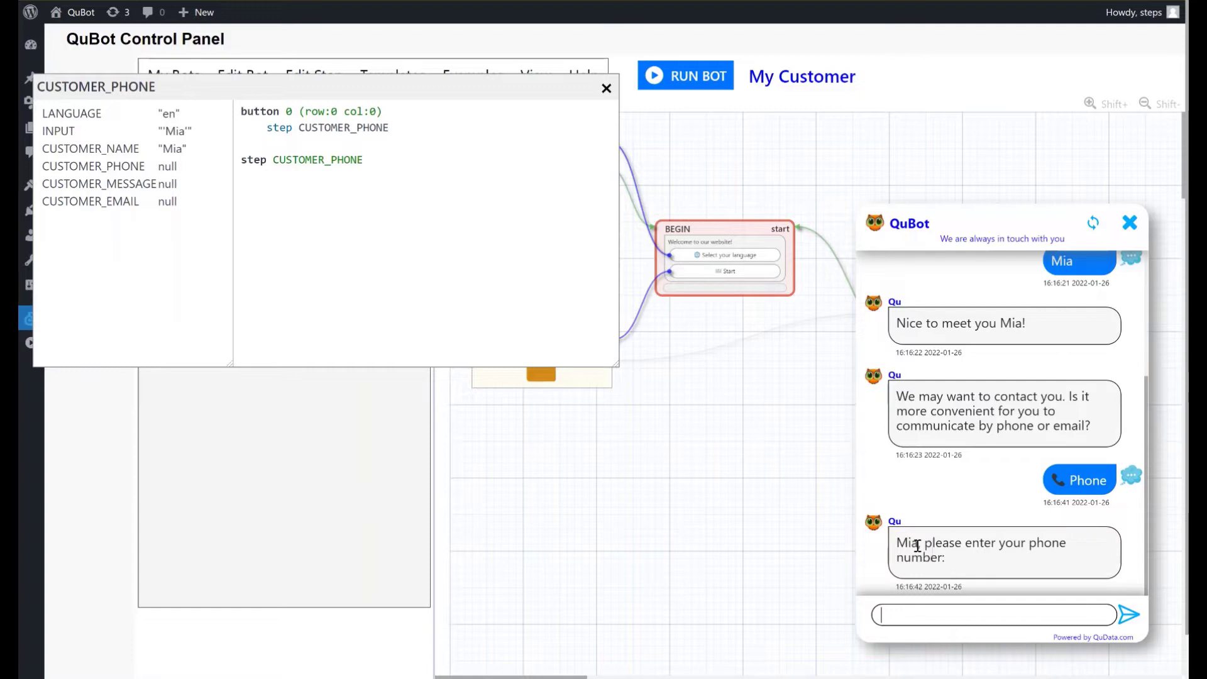
type("123")
key("Return")
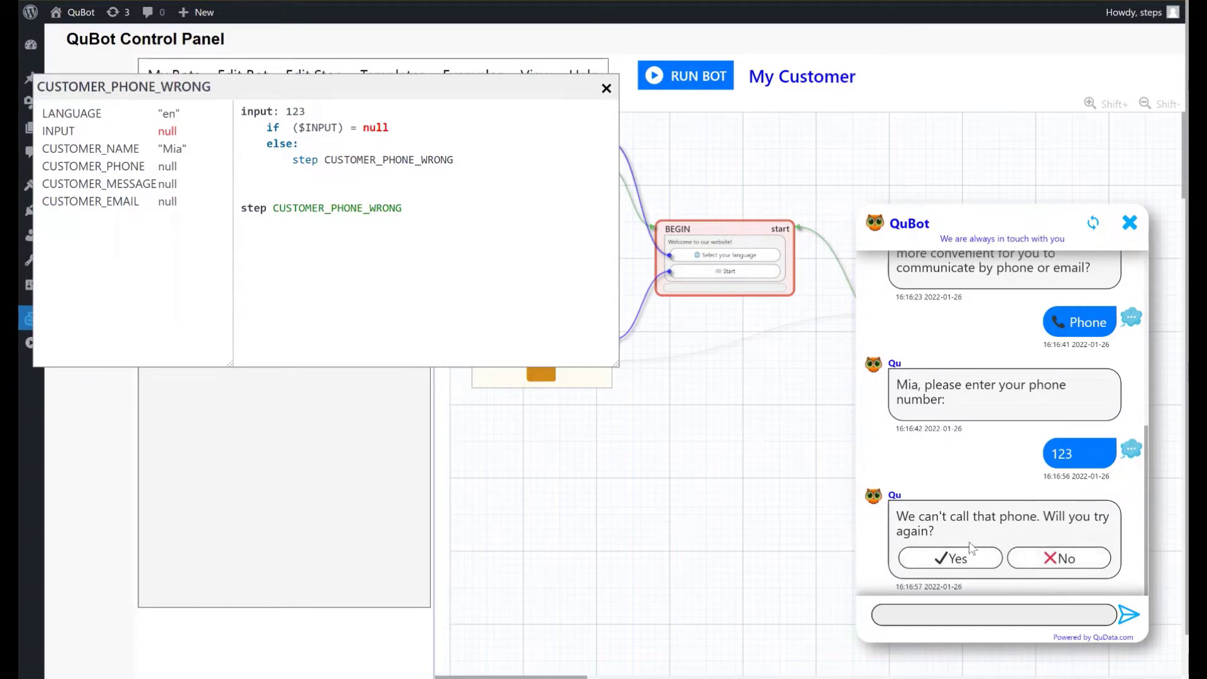
left_click(959, 562)
type("1234")
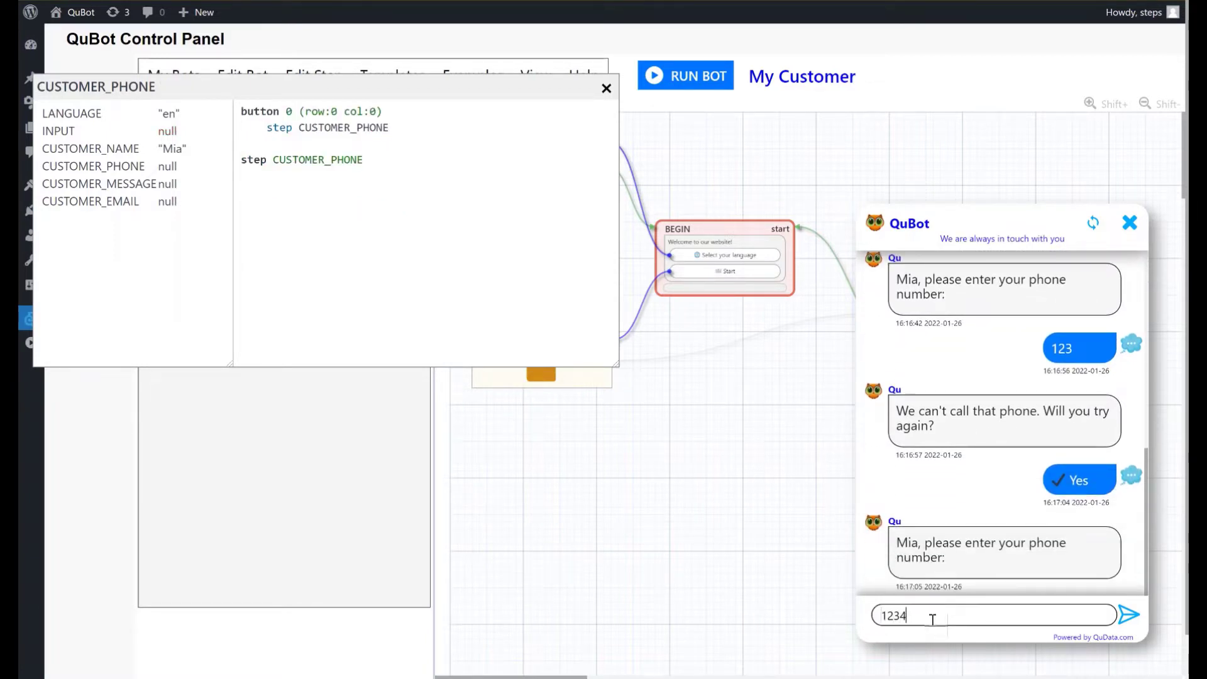
type("5678900")
key("Return")
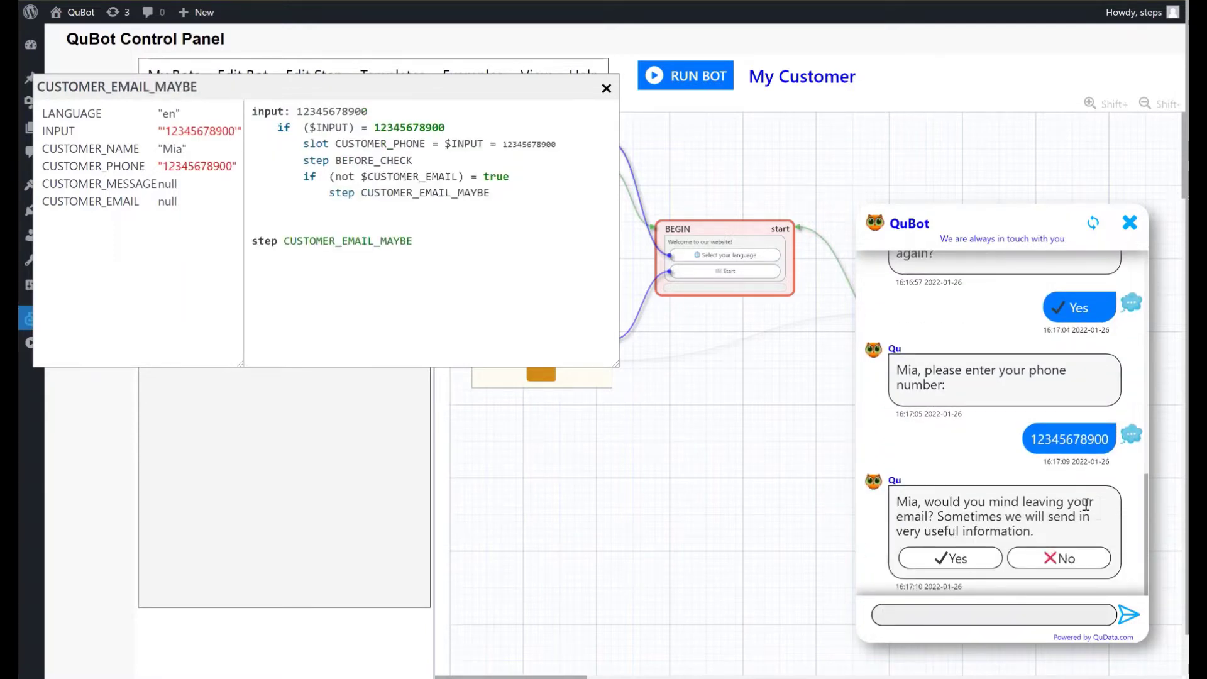
- Decline to leave an email, confirm the contact details and send the feedback message "It's cool!"
left_click(1072, 559)
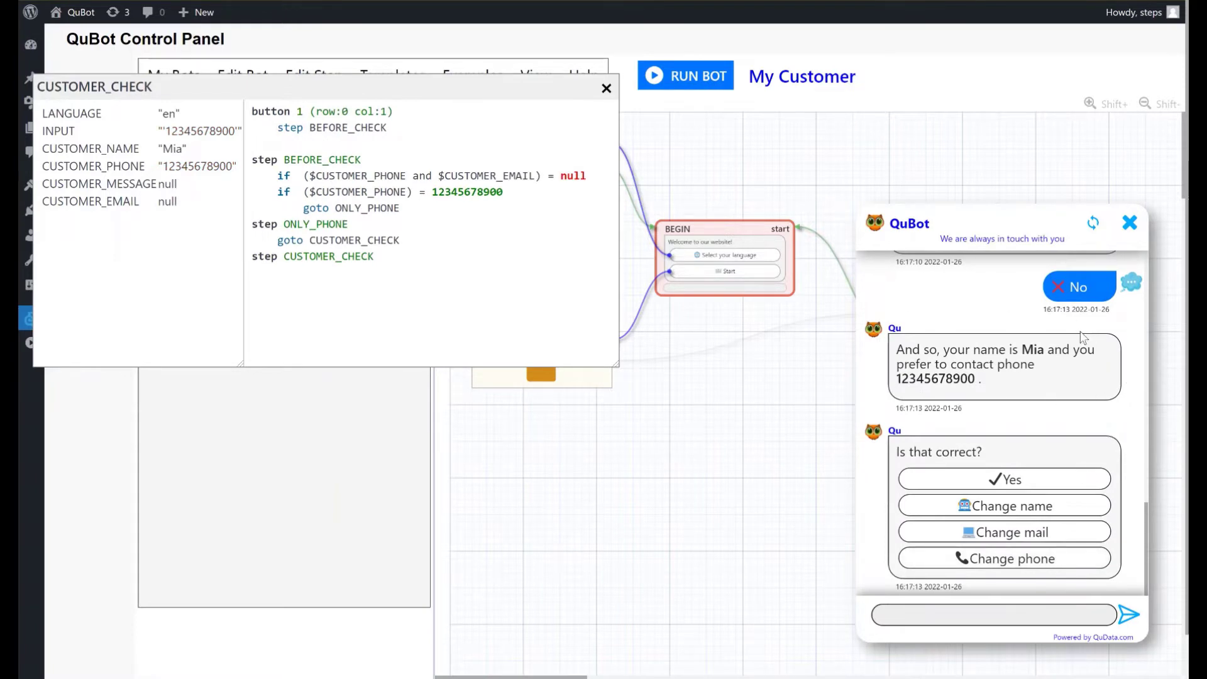
left_click(1006, 480)
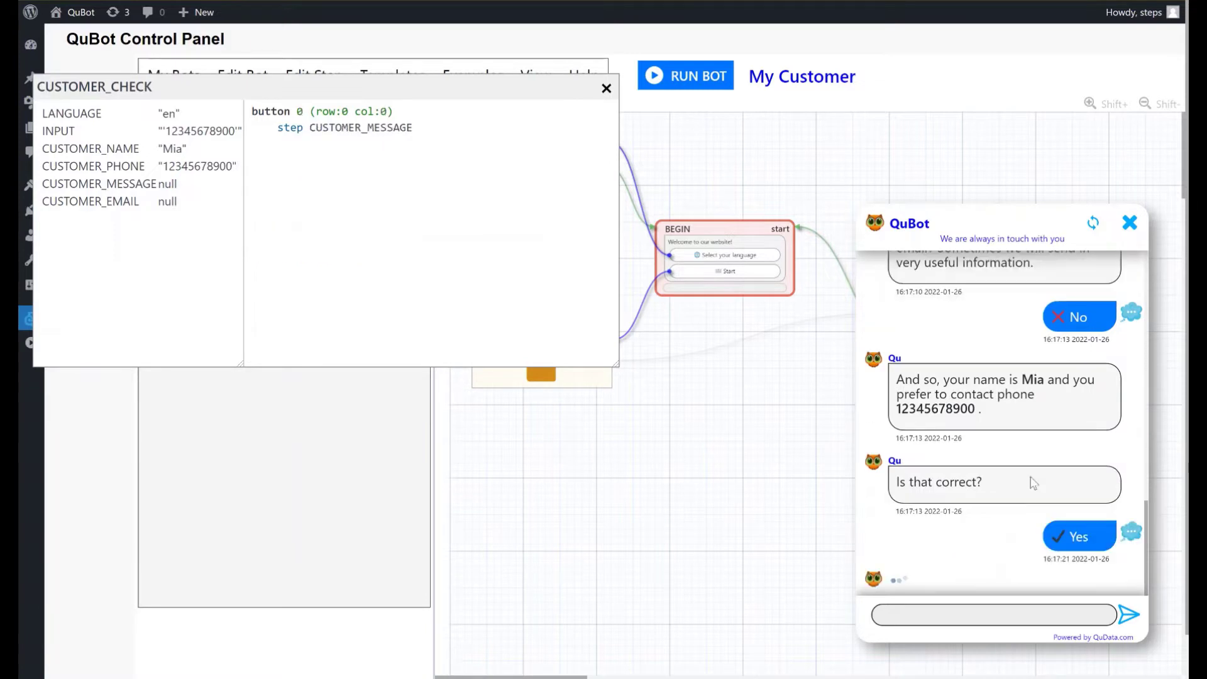
left_click(965, 621)
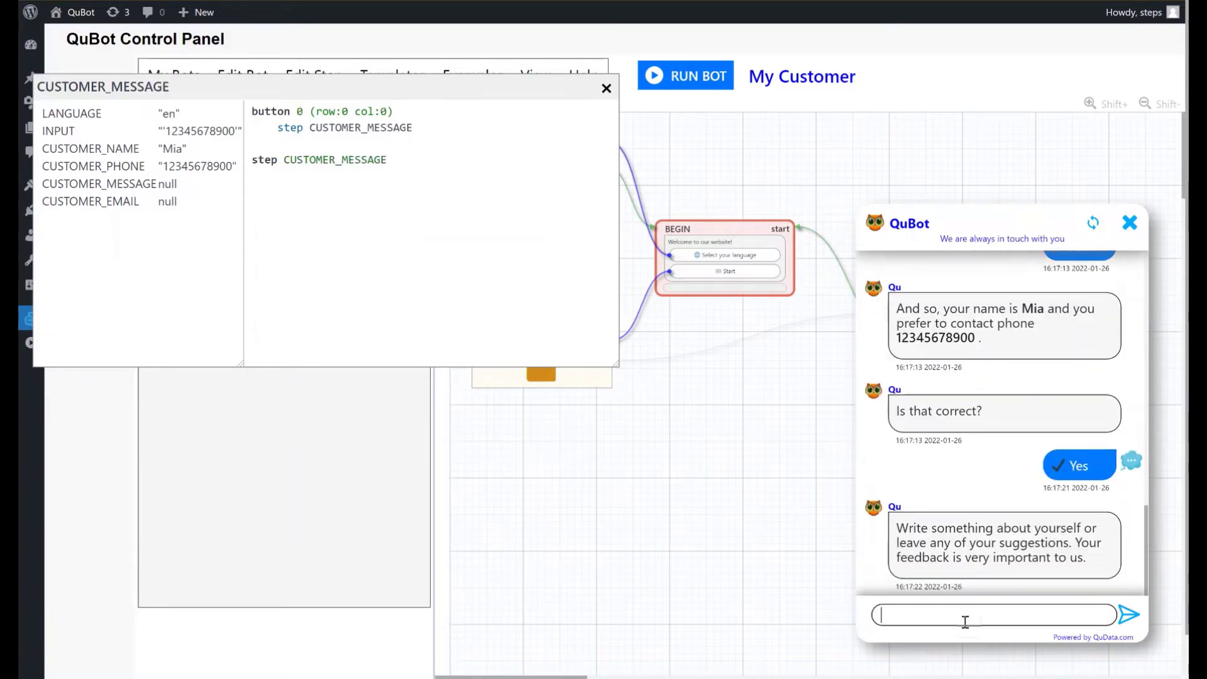
type("It's cool!")
key("Return")
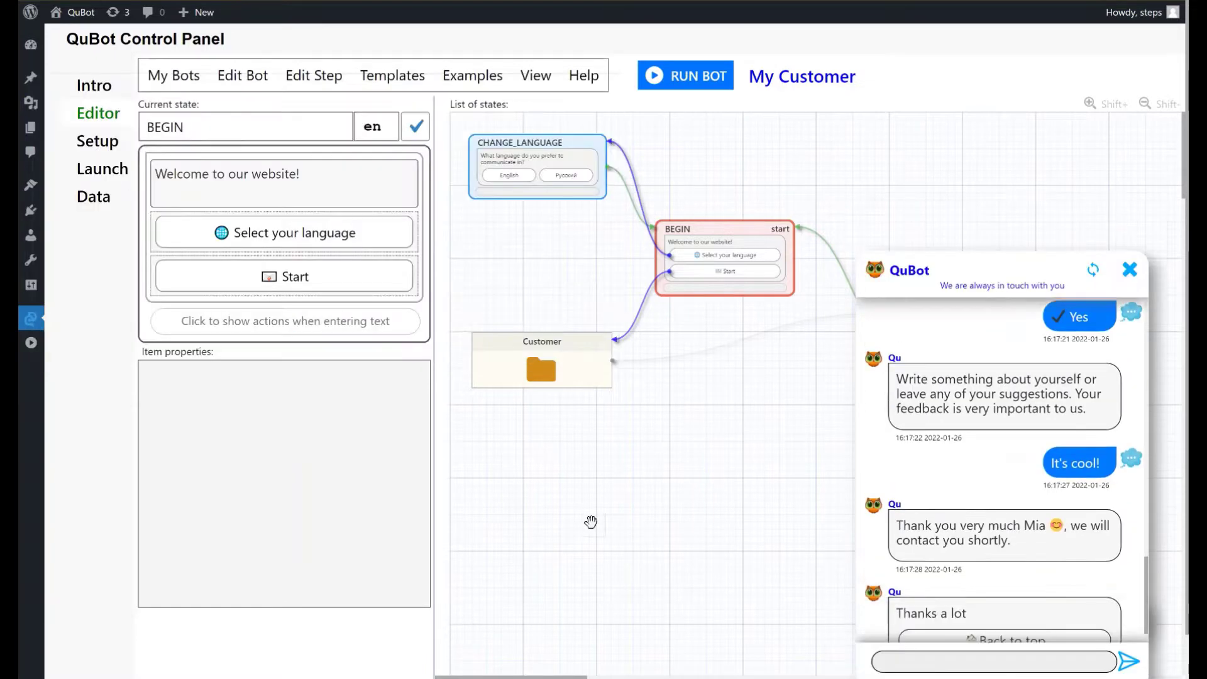
- Check the Data section and switch the editor's list of states to the Grid view
left_click(93, 196)
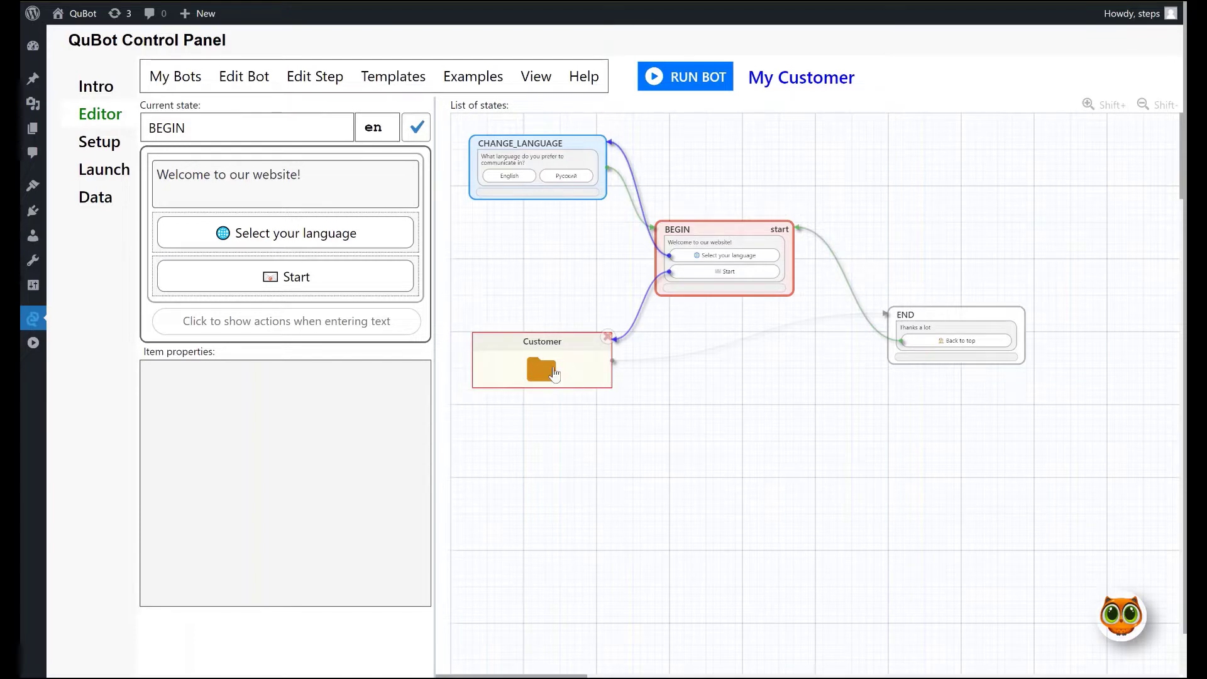
left_click(535, 76)
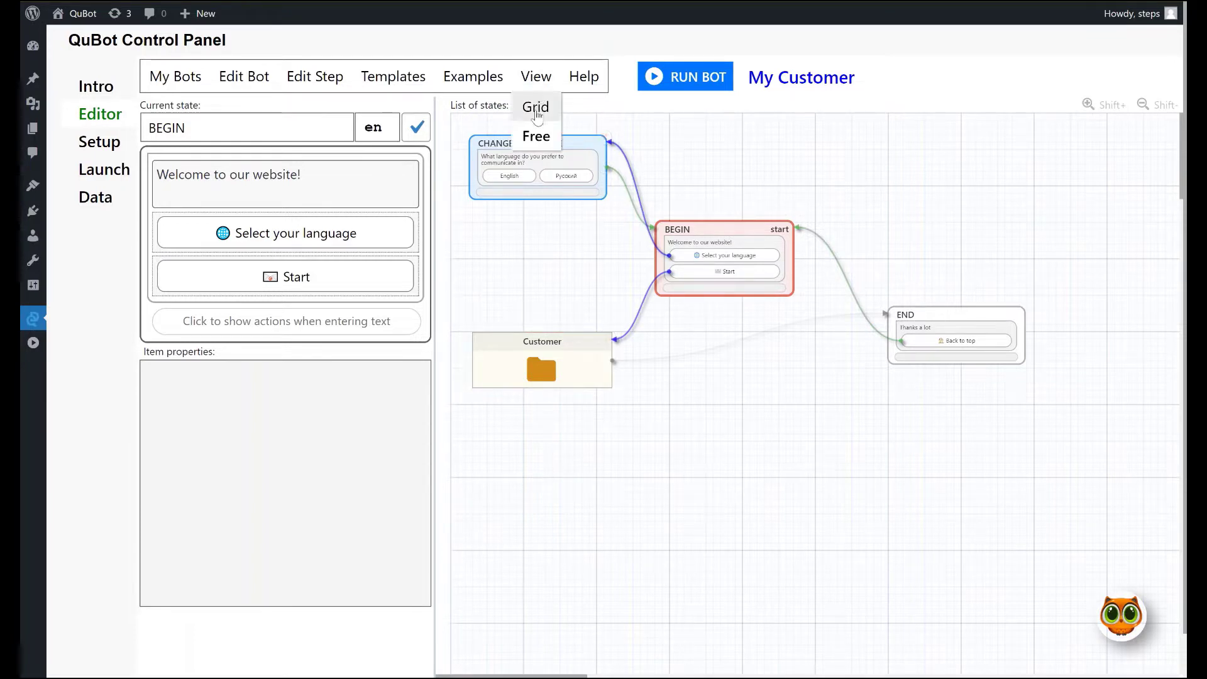
left_click(536, 110)
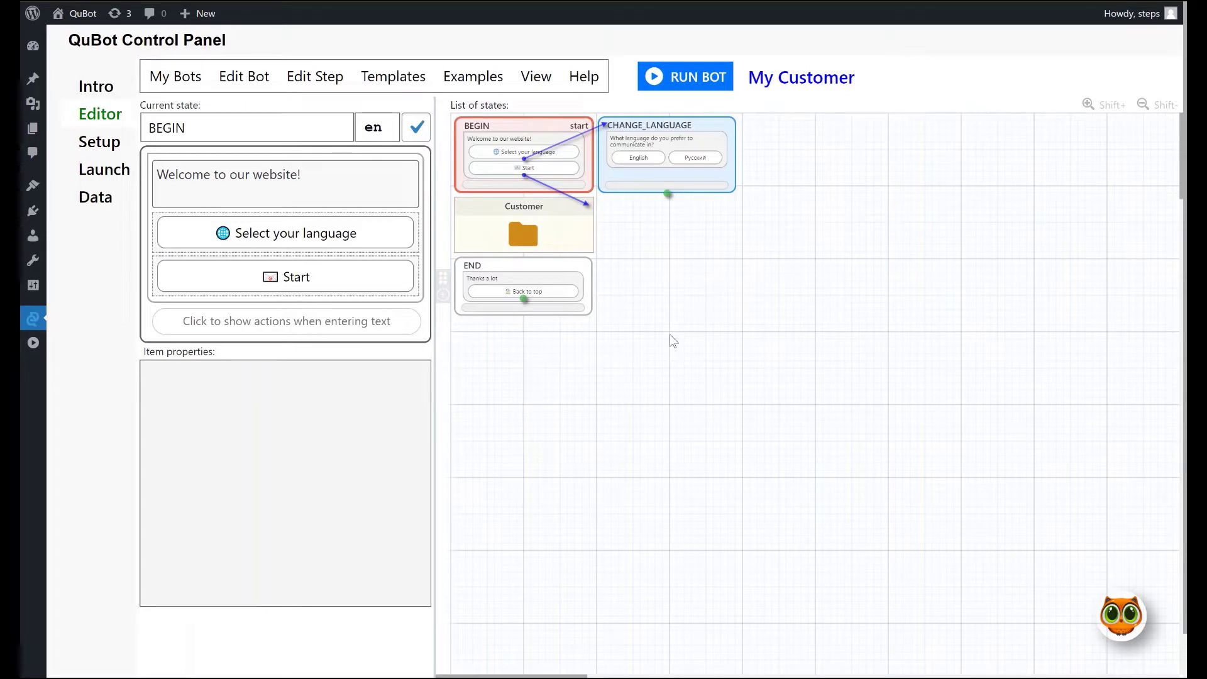
- Expand the Customer folder in the list of states to show all the steps it contains
left_click(530, 238)
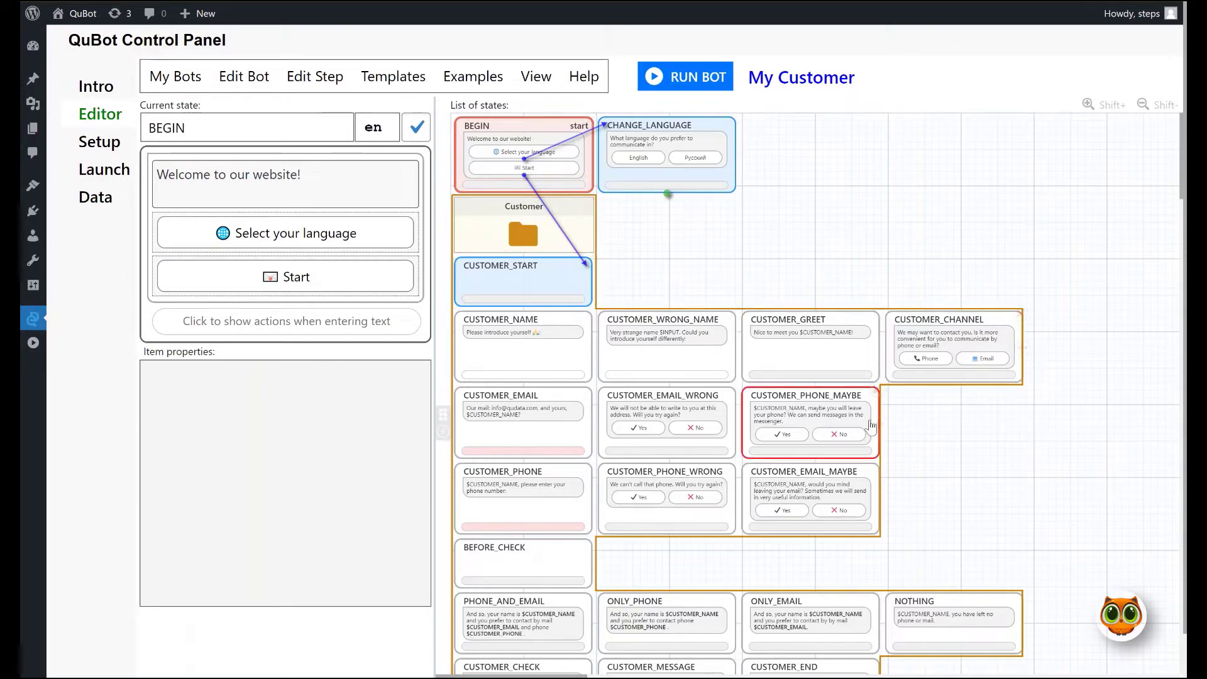
left_click(515, 242)
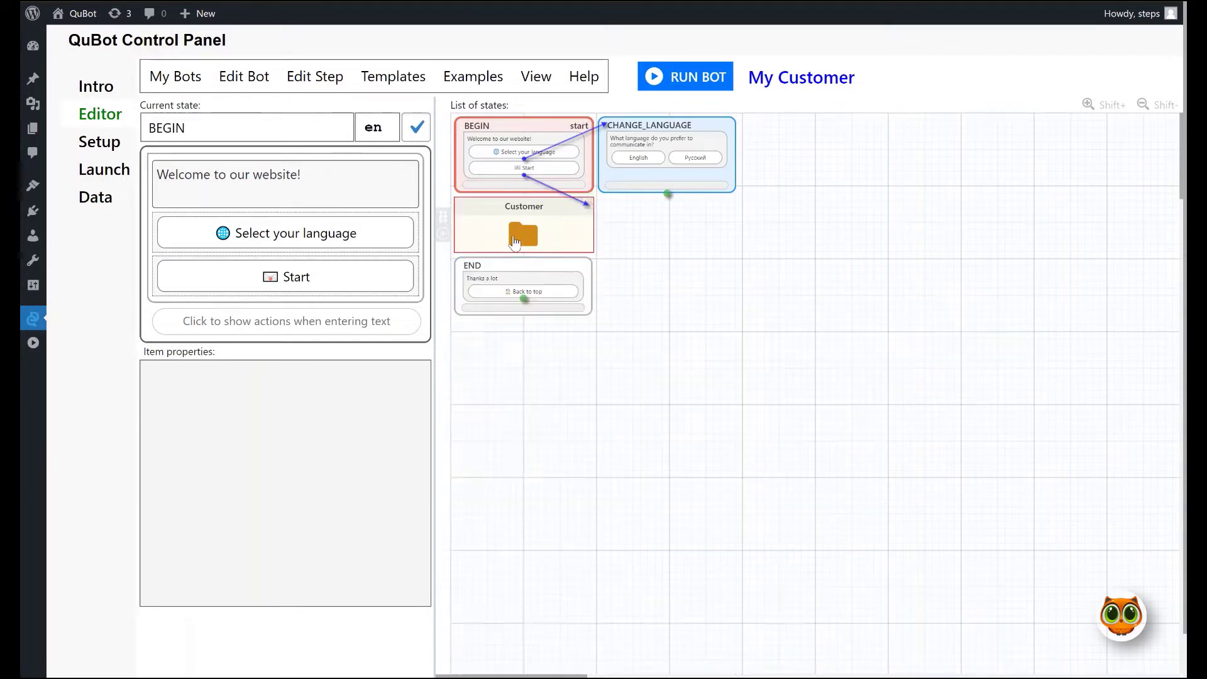
left_click(515, 241)
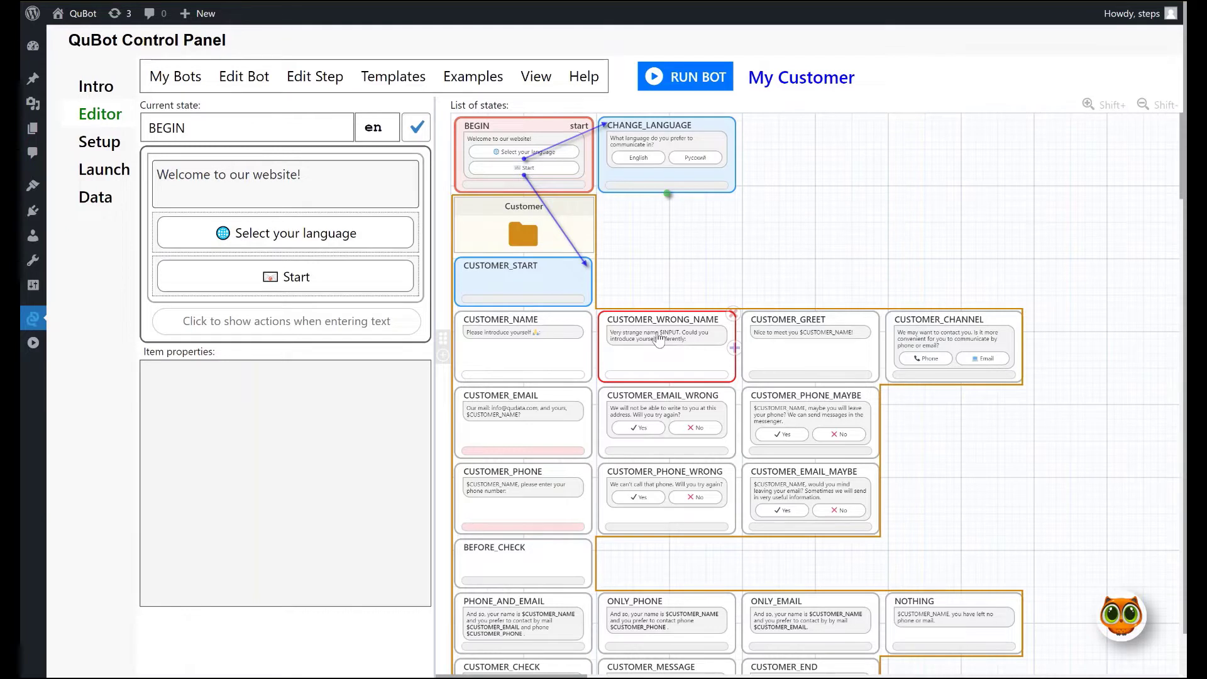
left_click(606, 304)
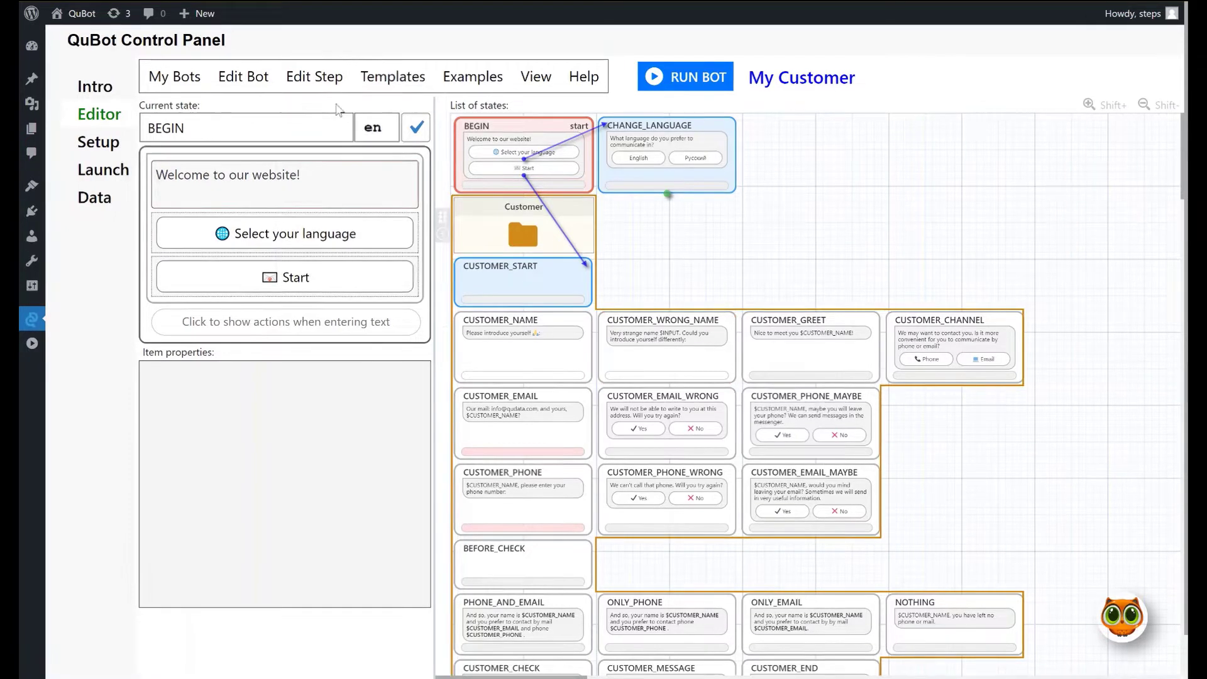
left_click(311, 88)
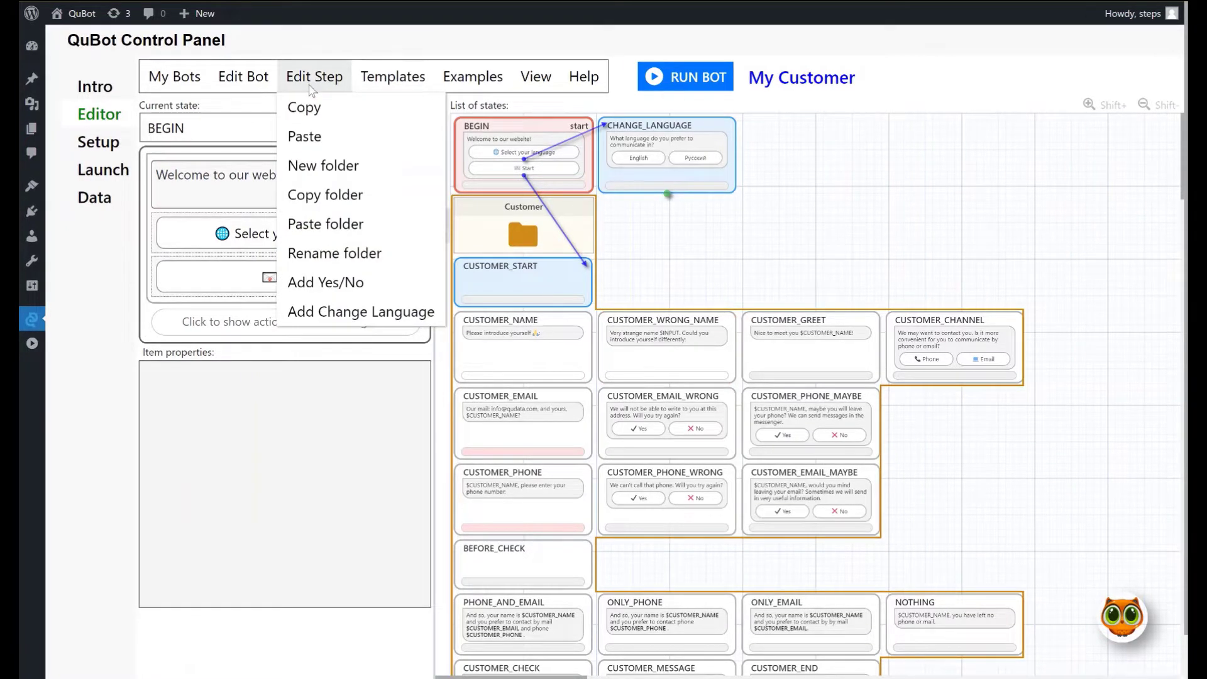
left_click(373, 197)
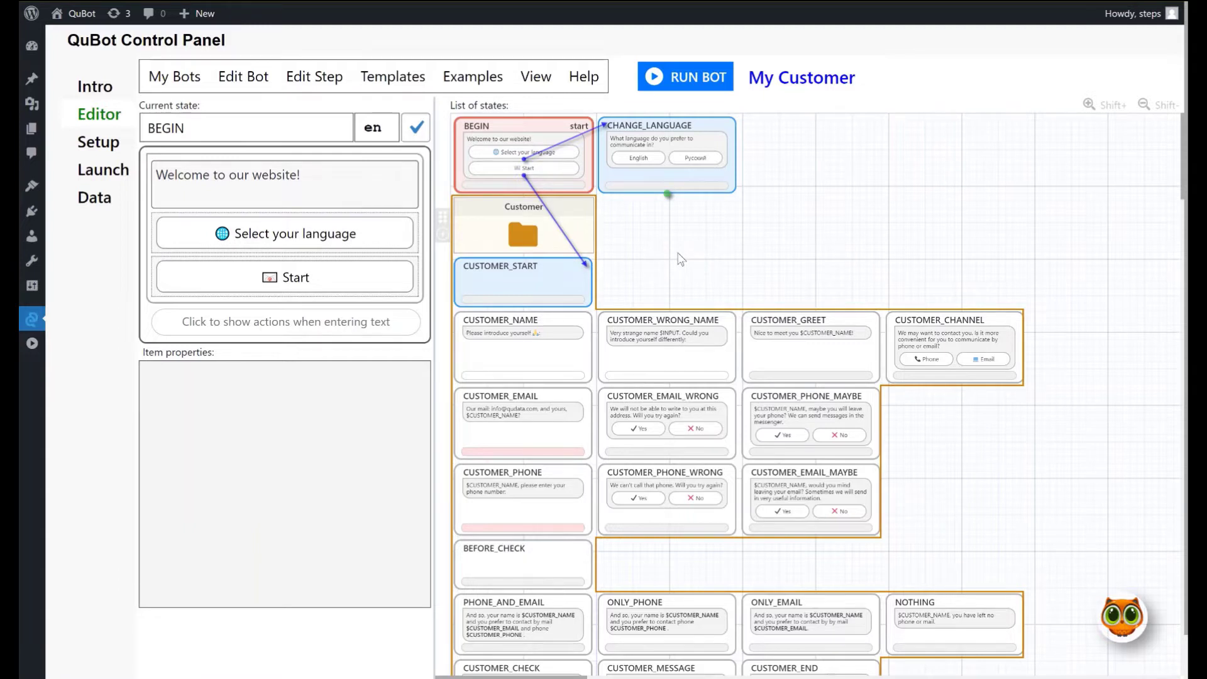
- Run the bot to view the debug window at the BEGIN step, and close the test chat
left_click(656, 77)
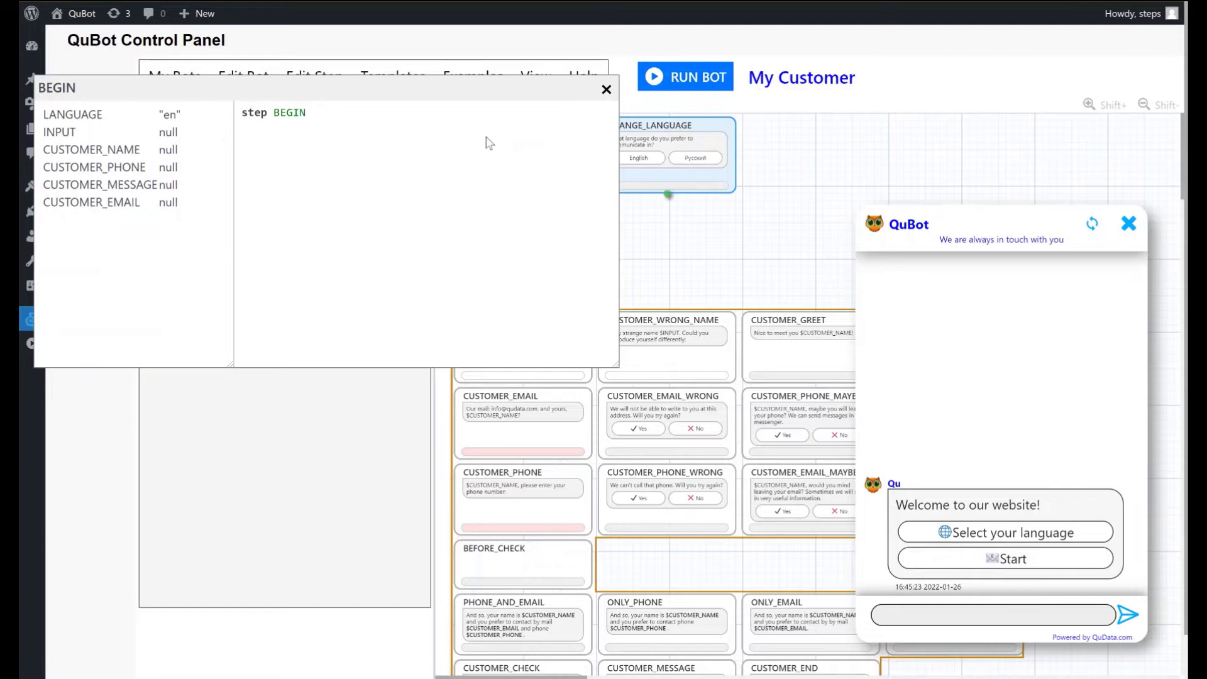
left_click(704, 241)
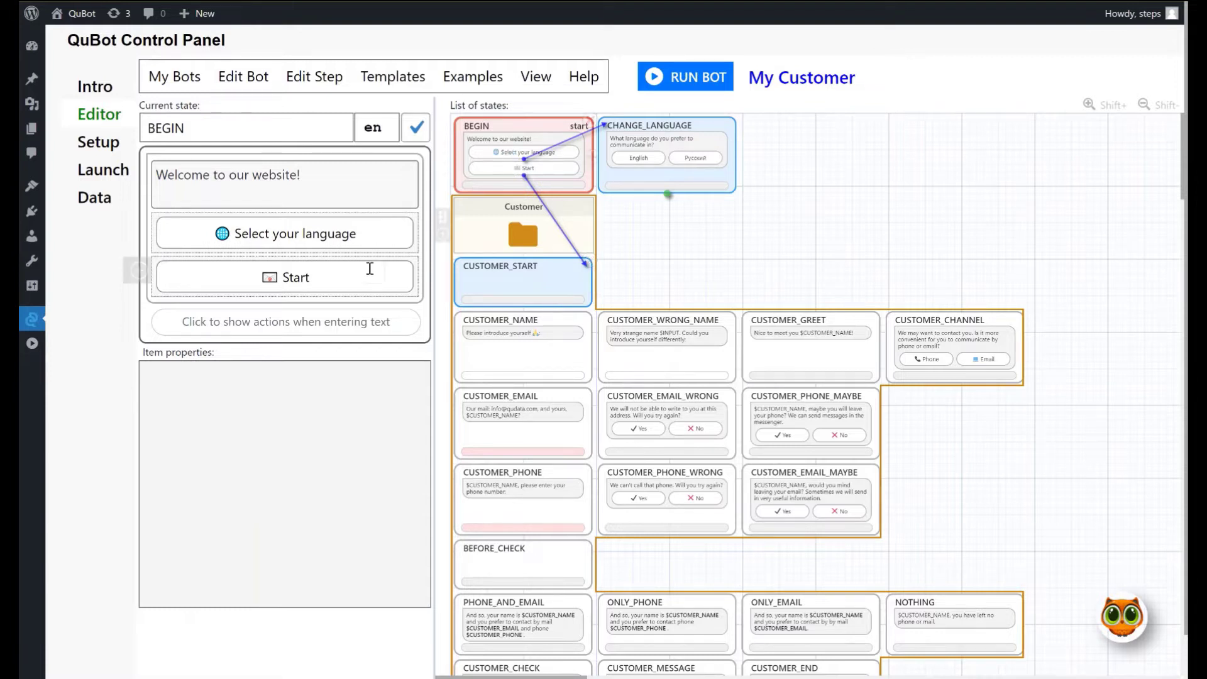
- Inspect the Start button's target step and the conditional transitions of the rocket item in CUSTOMER_START
left_click(304, 278)
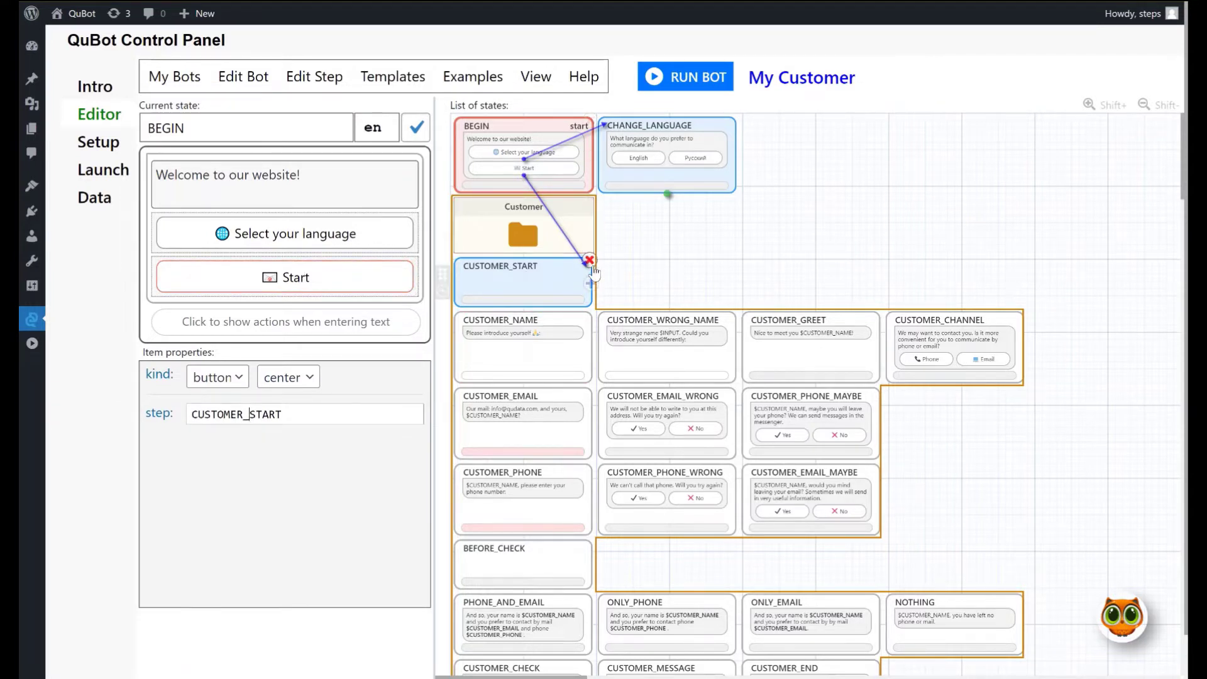
left_click(524, 285)
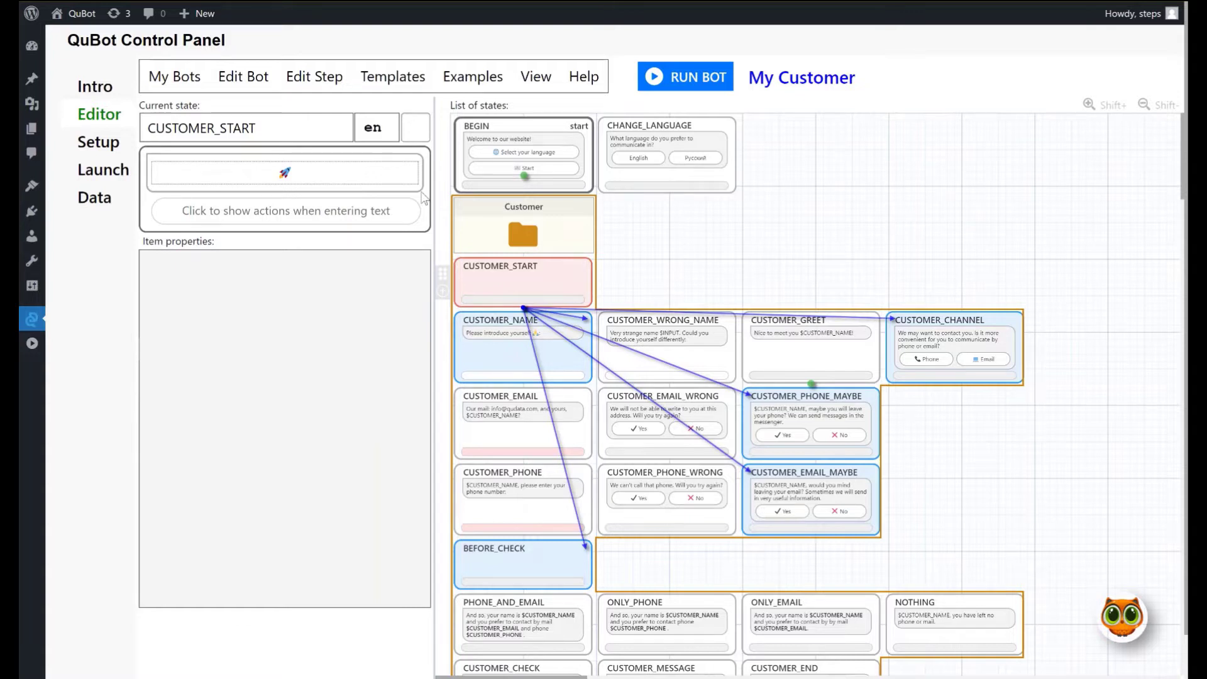
left_click(271, 174)
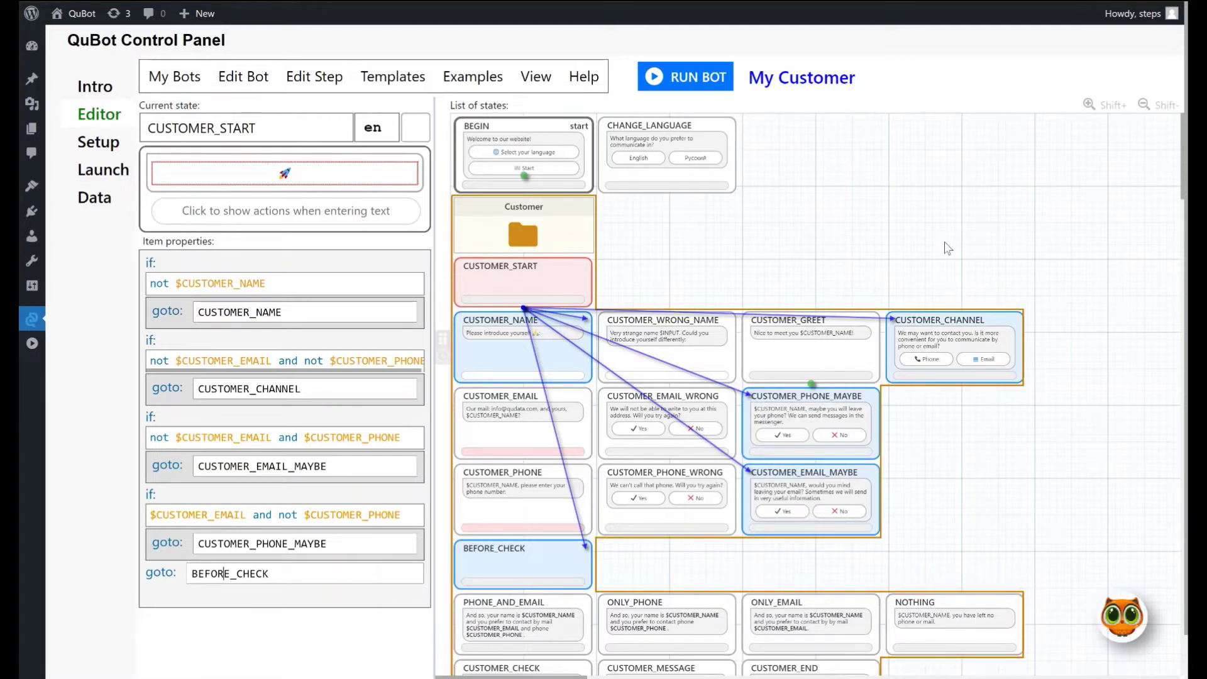
- Run the bot again to trace CUSTOMER_START in the debug window, answering the introduction prompt with a first name
left_click(696, 81)
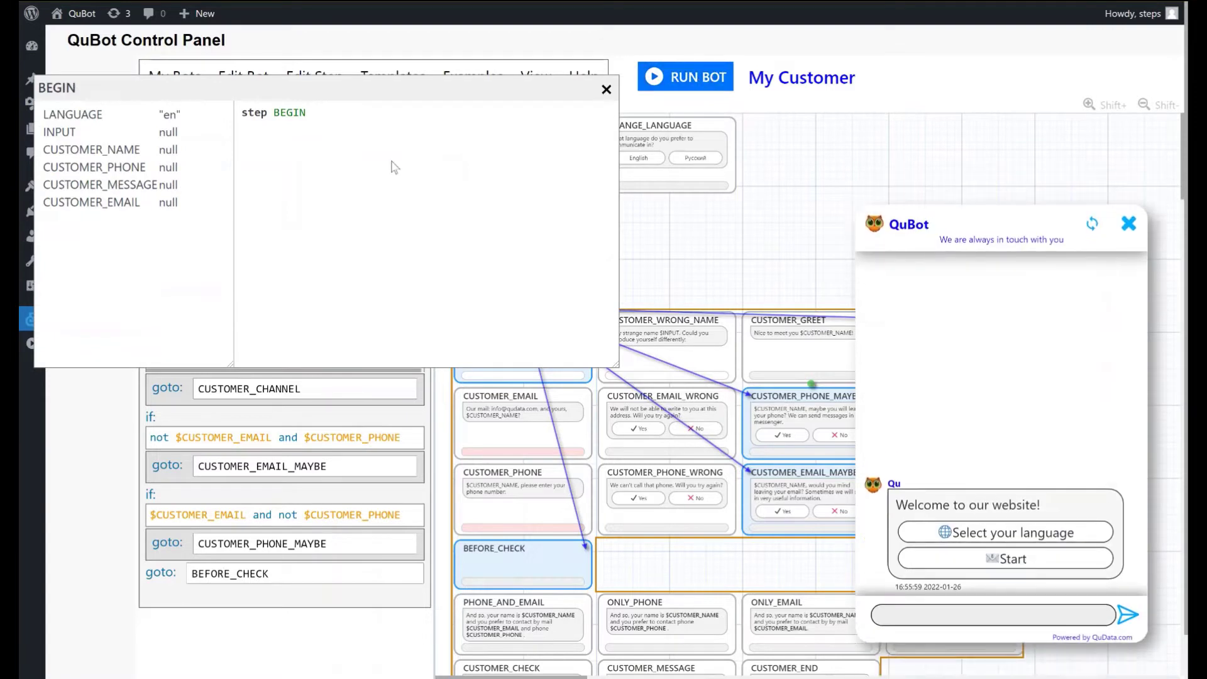
left_click(976, 560)
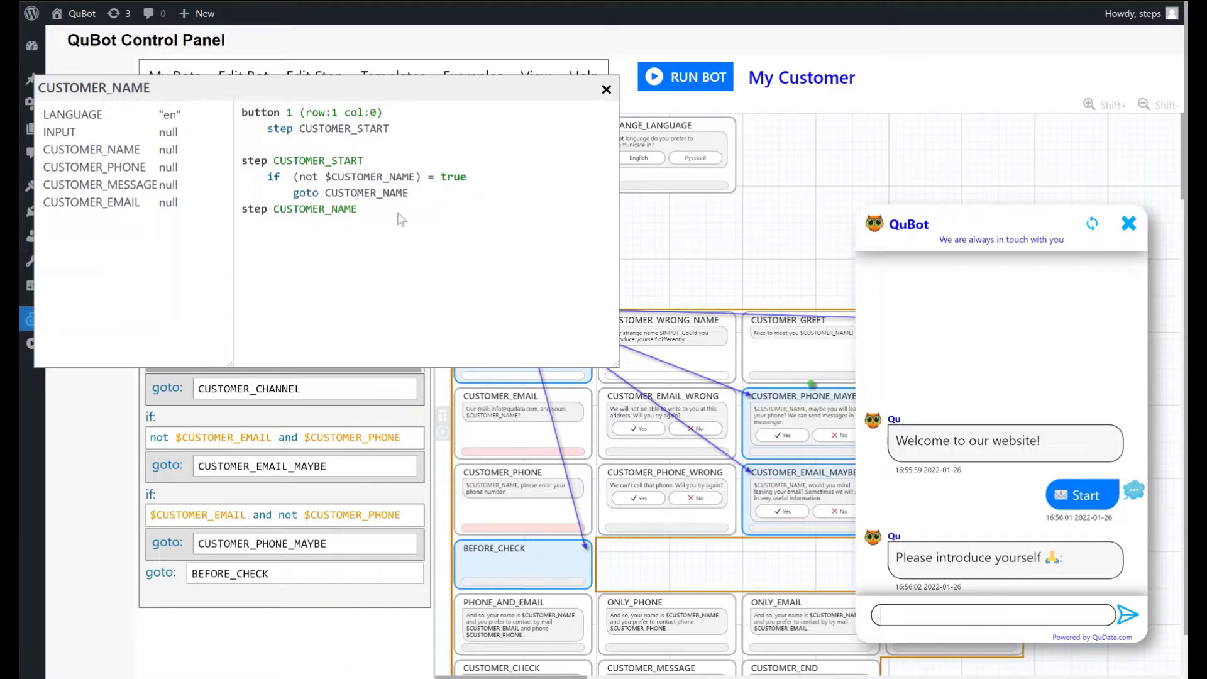
type("Mia")
key("Return")
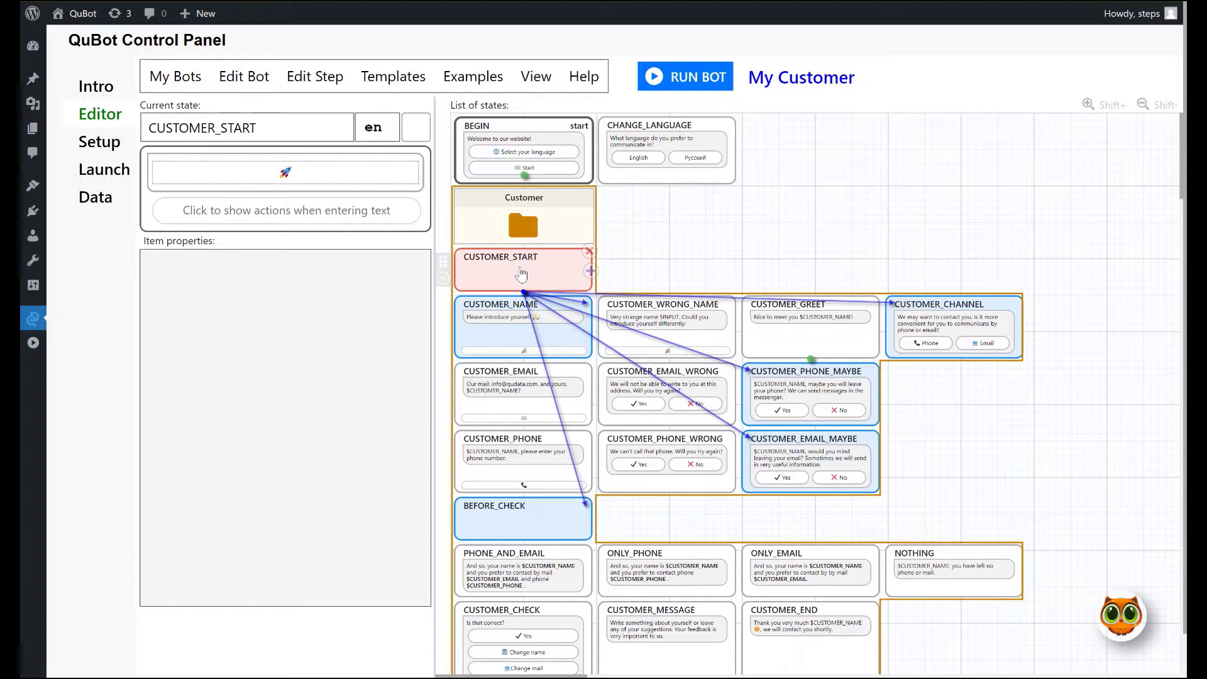
- Open the CUSTOMER_NAME state and show its text-entry actions for short and accepted names
left_click(508, 327)
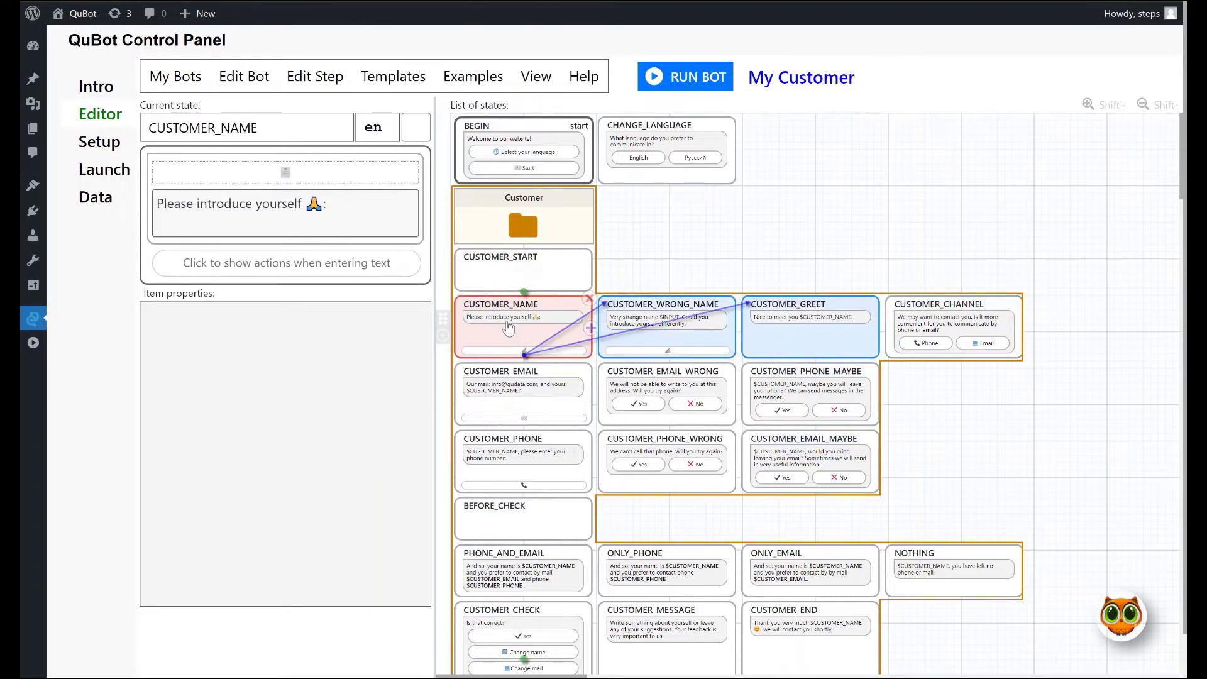
left_click(293, 264)
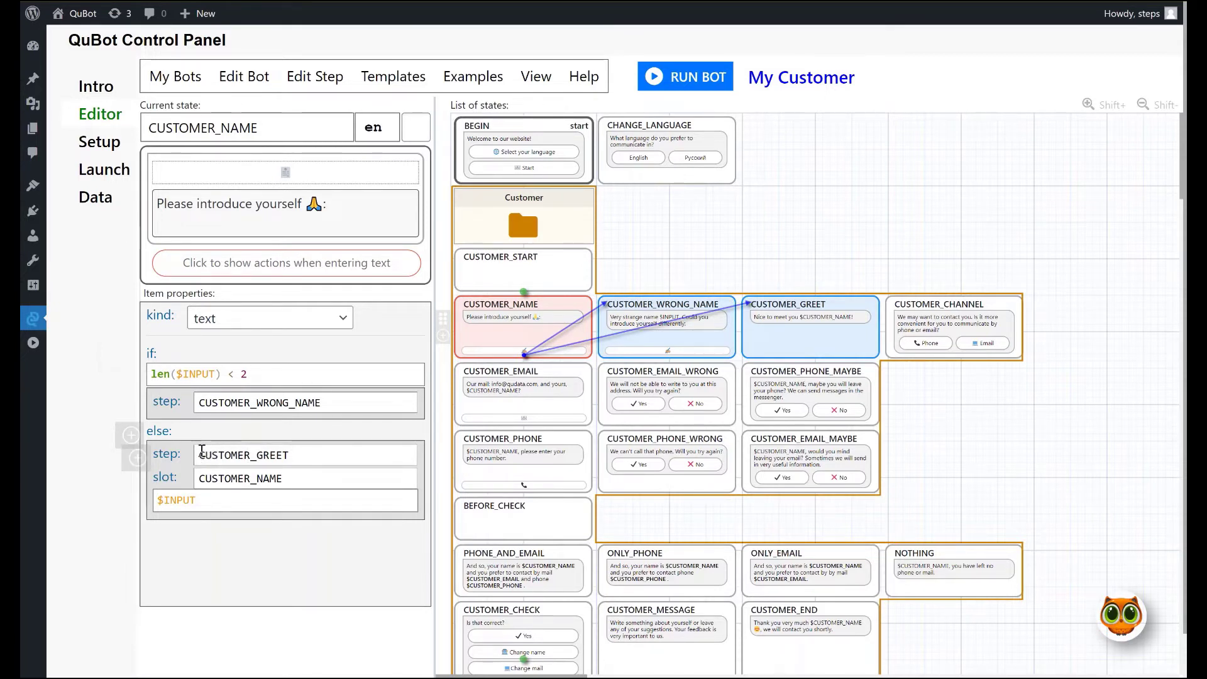
- Try moving the step action below the slot action in the CUSTOMER_NAME else branch, and return it above
mouse_move(118, 458)
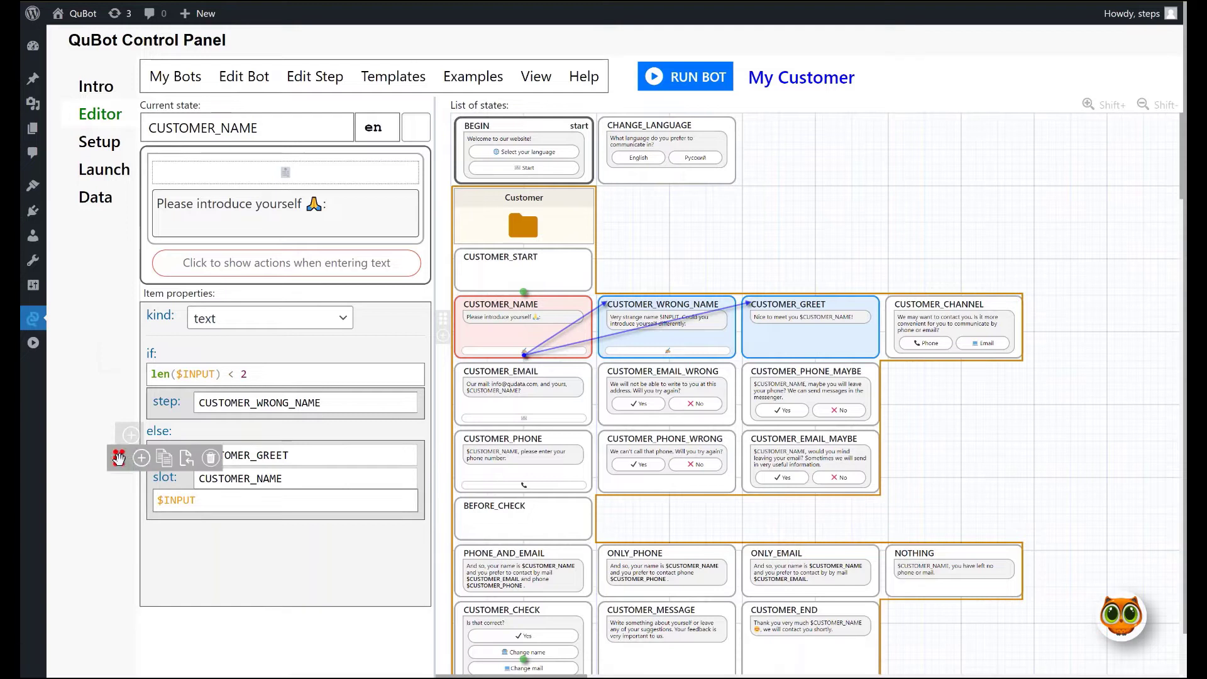
left_click_drag(118, 458, 115, 509)
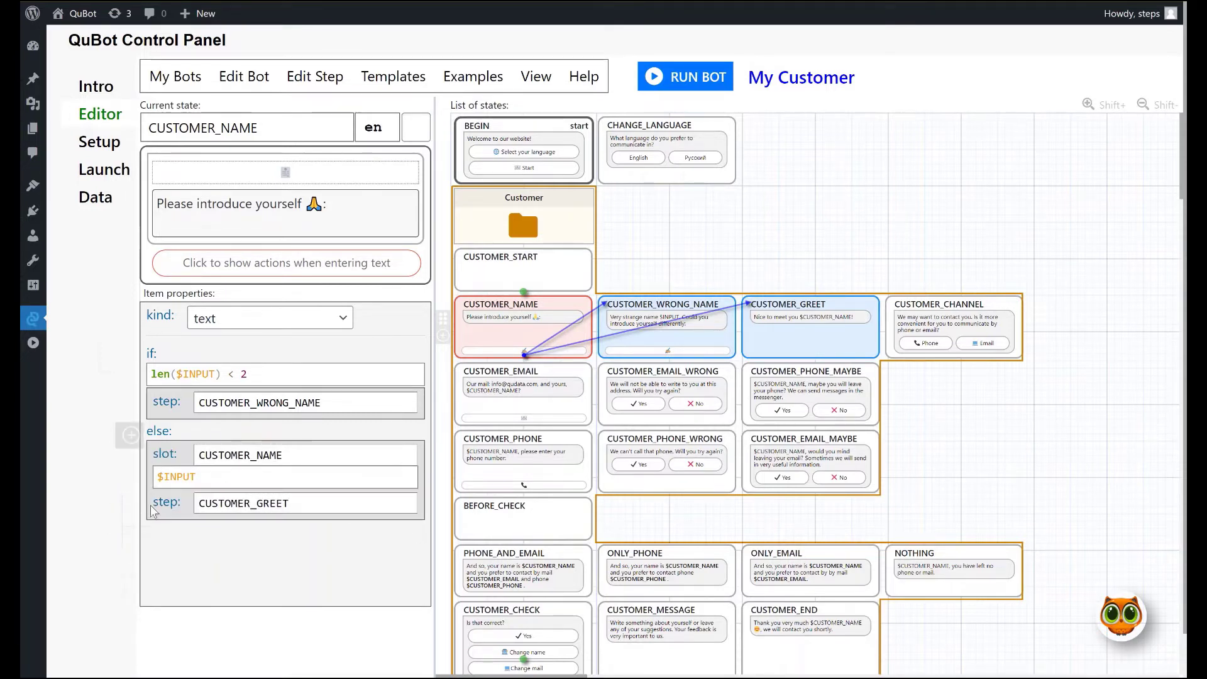
mouse_move(117, 503)
left_click_drag(116, 503, 123, 457)
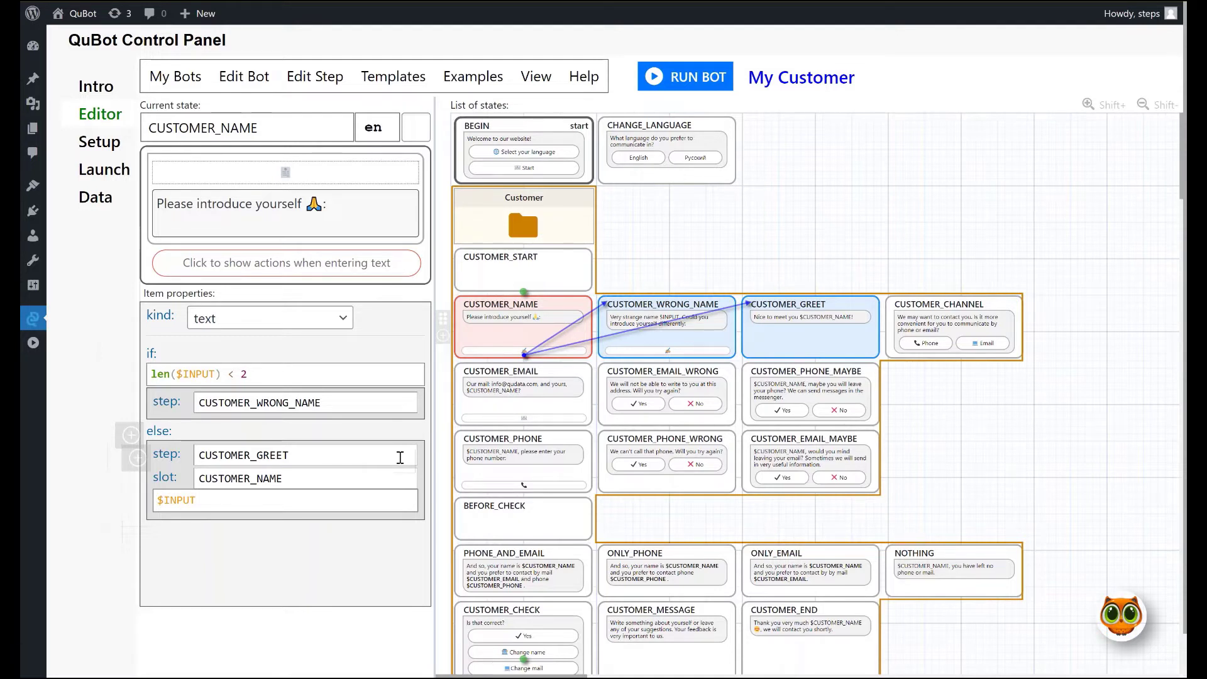
- Inspect the rocket item's target in CUSTOMER_GREET, and the text-entry actions and available input kinds of CUSTOMER_PHONE
left_click(801, 340)
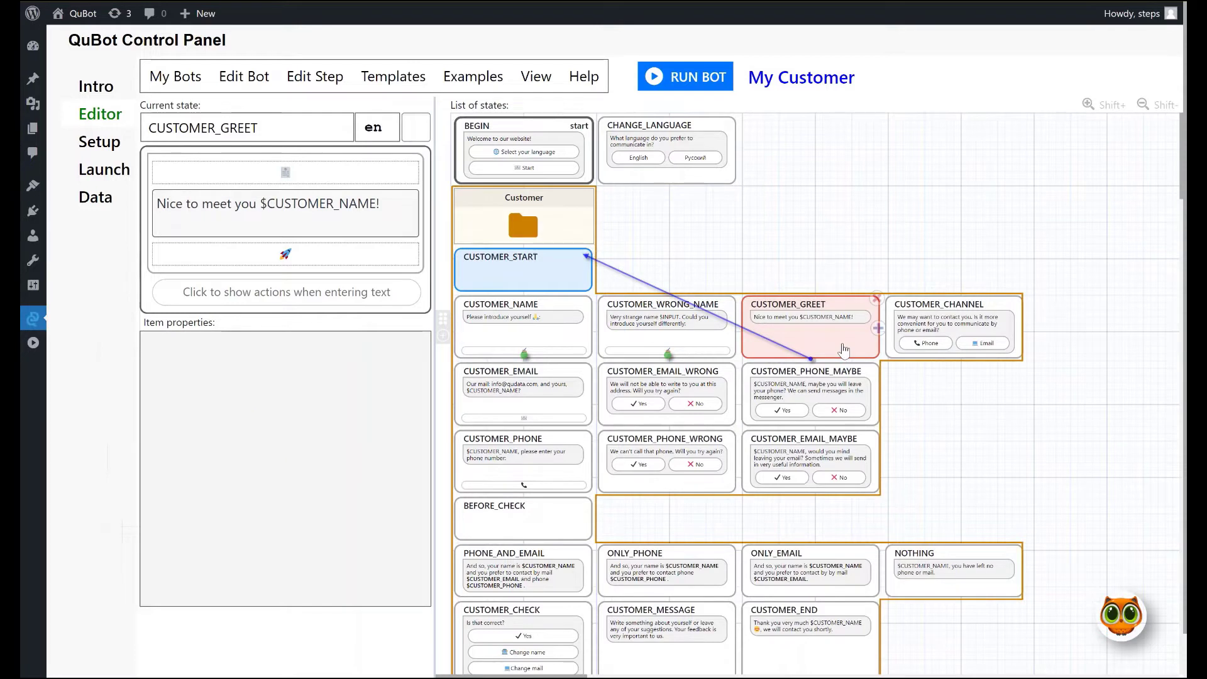
left_click(377, 259)
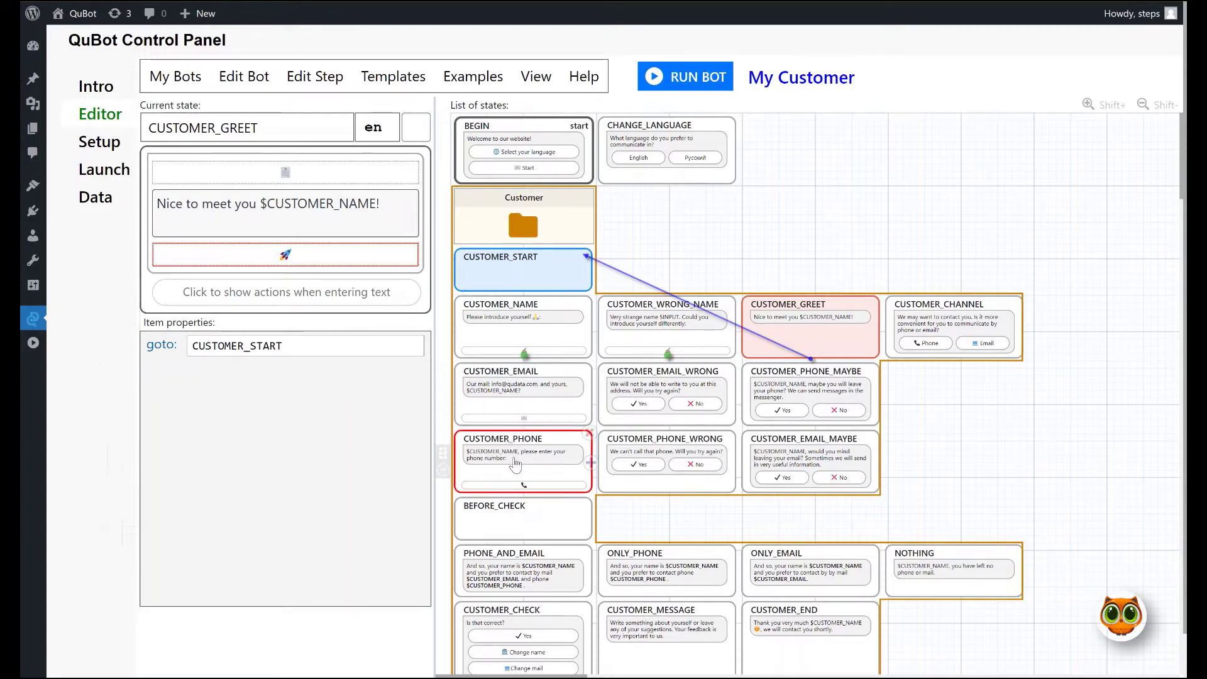
left_click(516, 464)
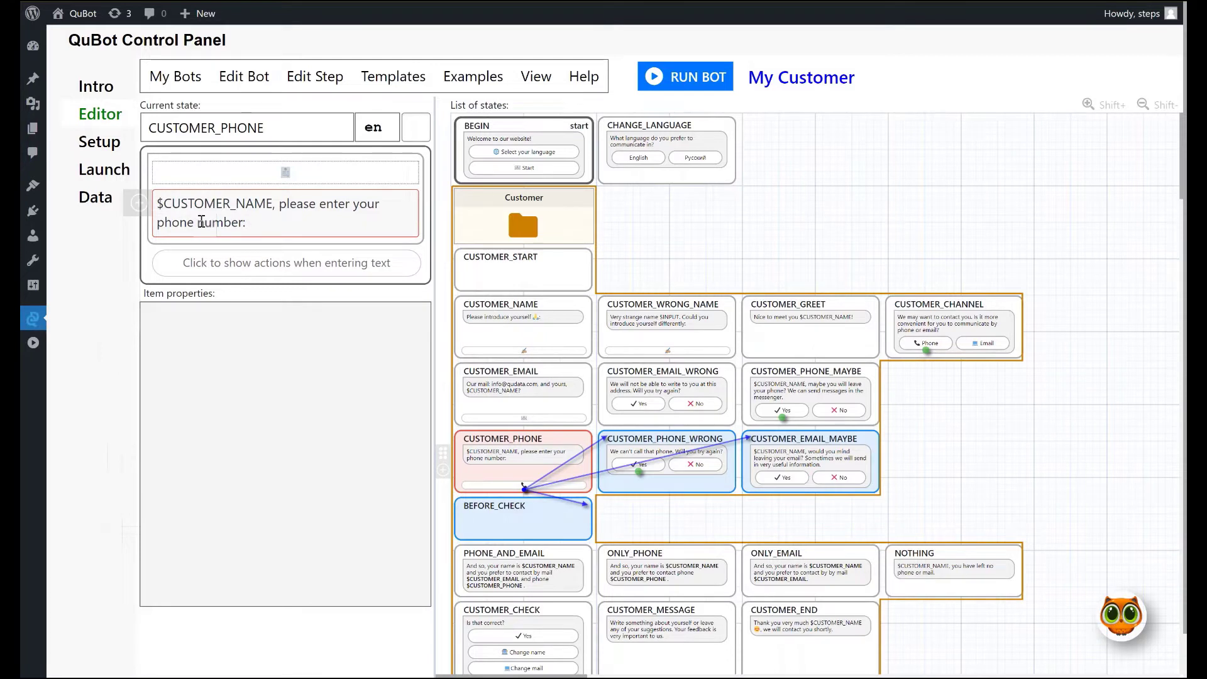
left_click(275, 264)
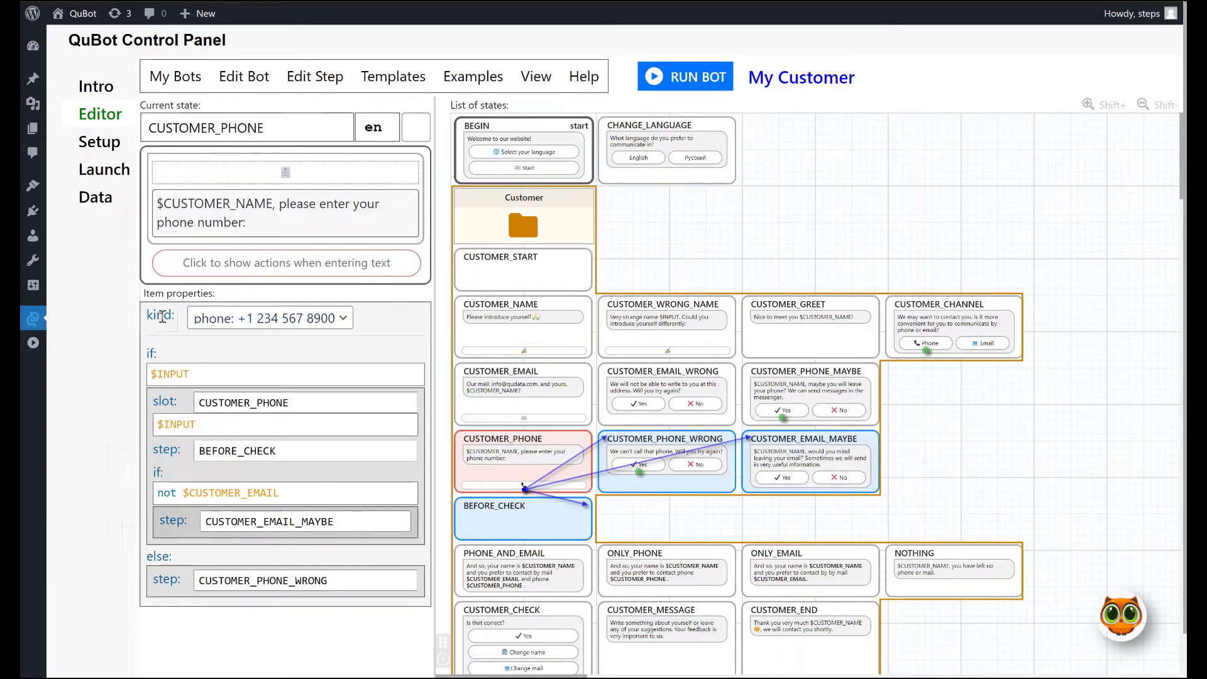
left_click(251, 319)
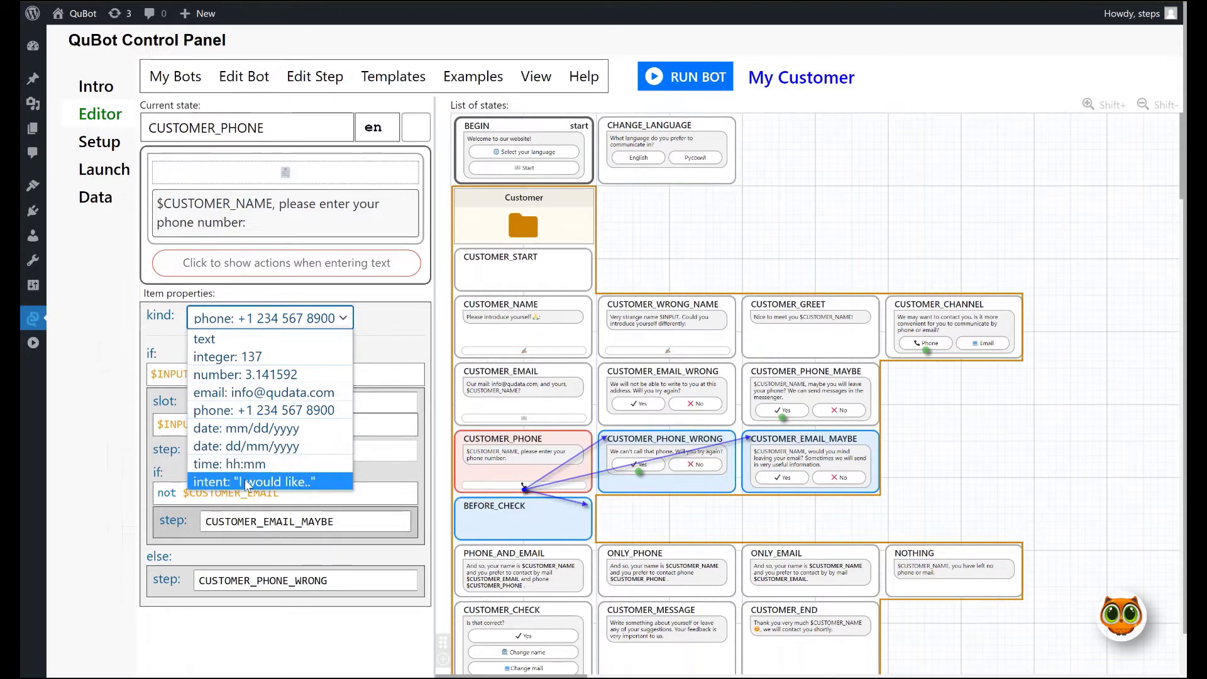
left_click(252, 410)
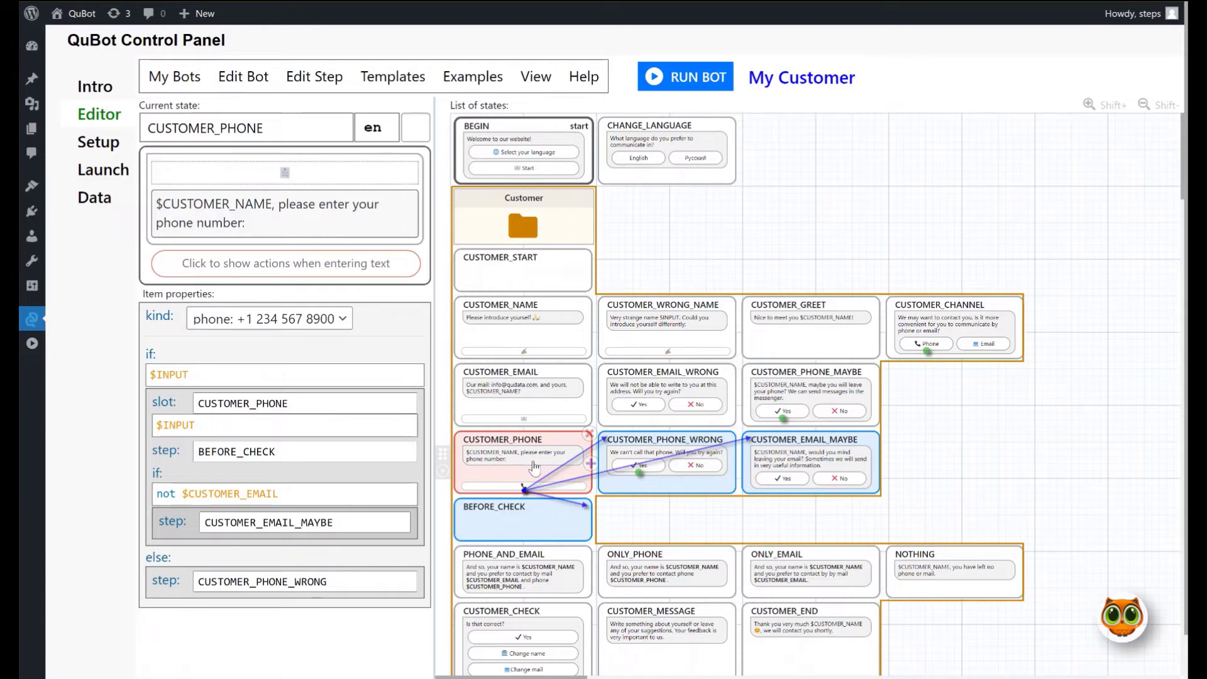
- Inspect the conditional transitions of the rocket item in BEFORE_CHECK and the Yes button's target step in CUSTOMER_CHECK
left_click(514, 512)
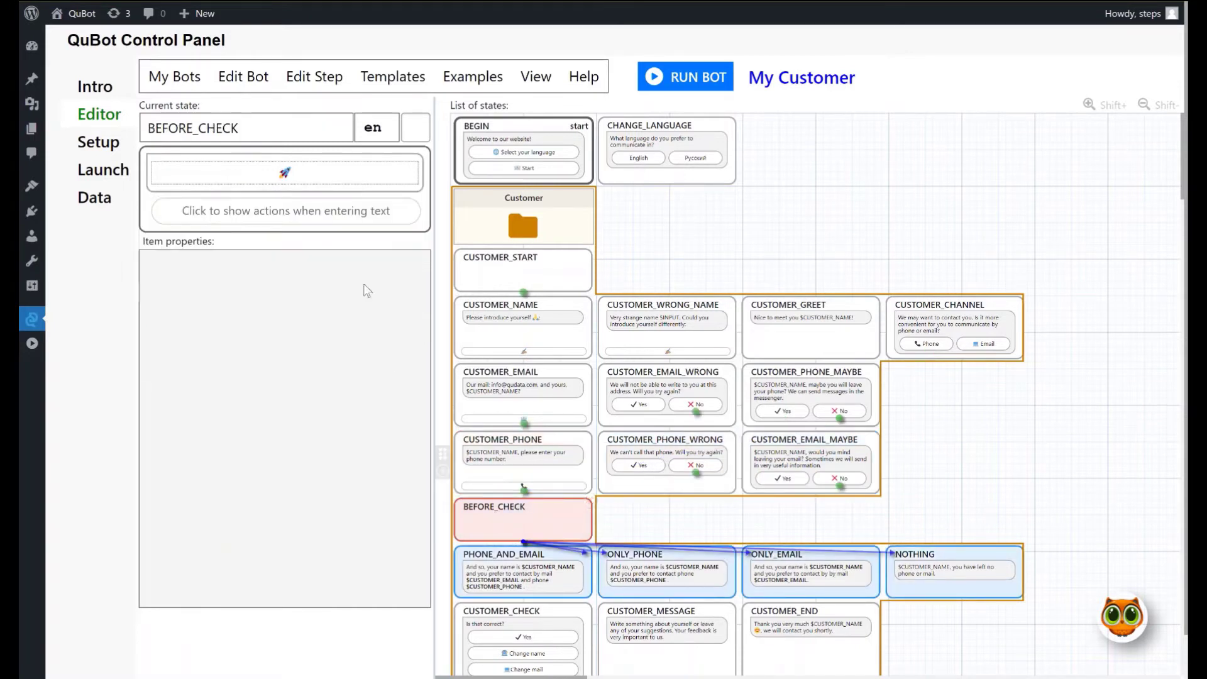
left_click(333, 182)
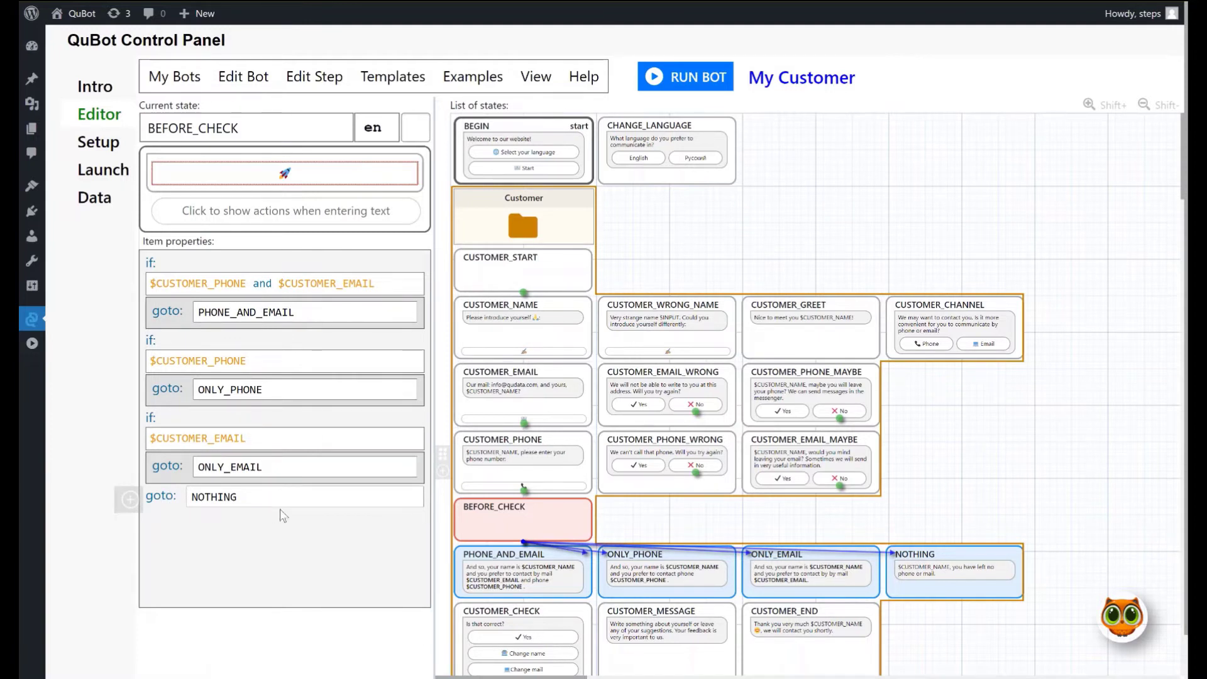
left_click(509, 625)
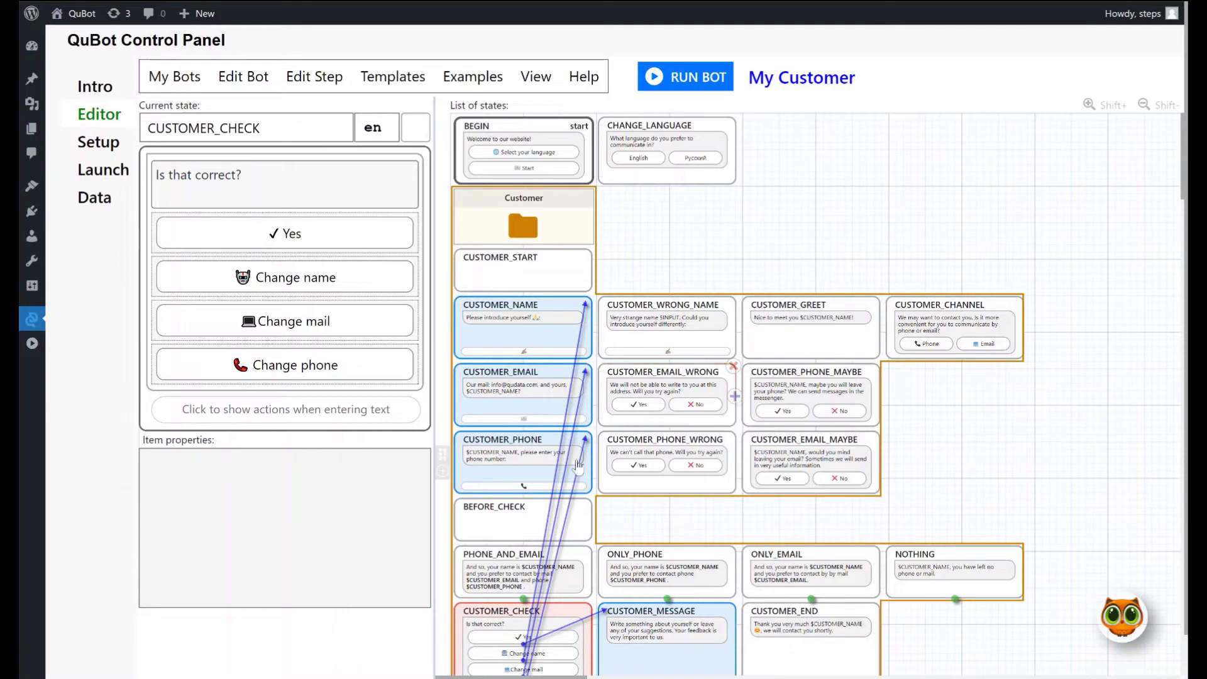
left_click(384, 230)
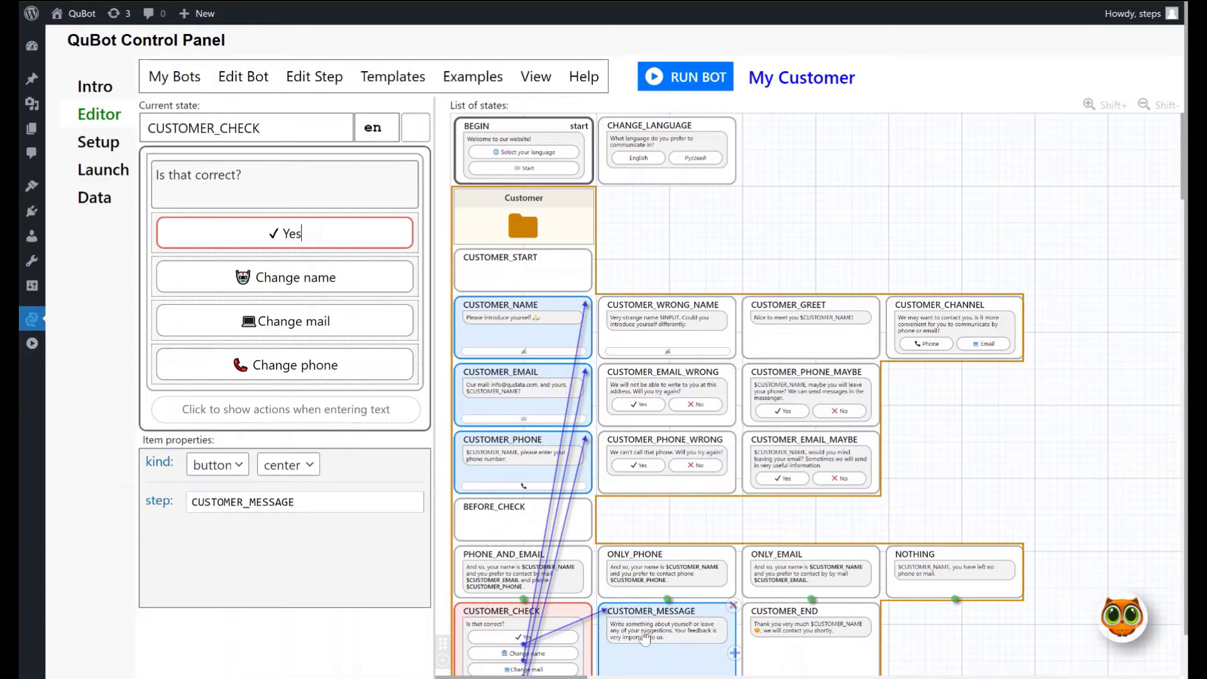
- Inspect the text-entry actions of CUSTOMER_MESSAGE, and the goto and save actions of the two rocket items in CUSTOMER_END
left_click(654, 651)
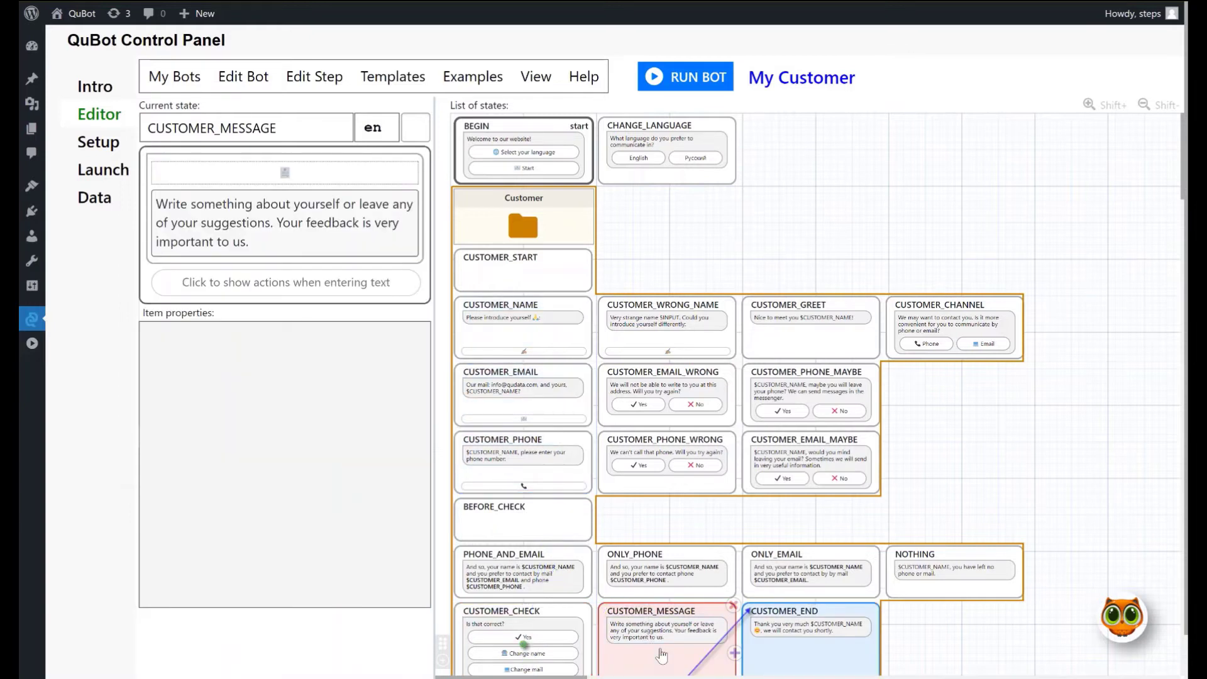
left_click(356, 288)
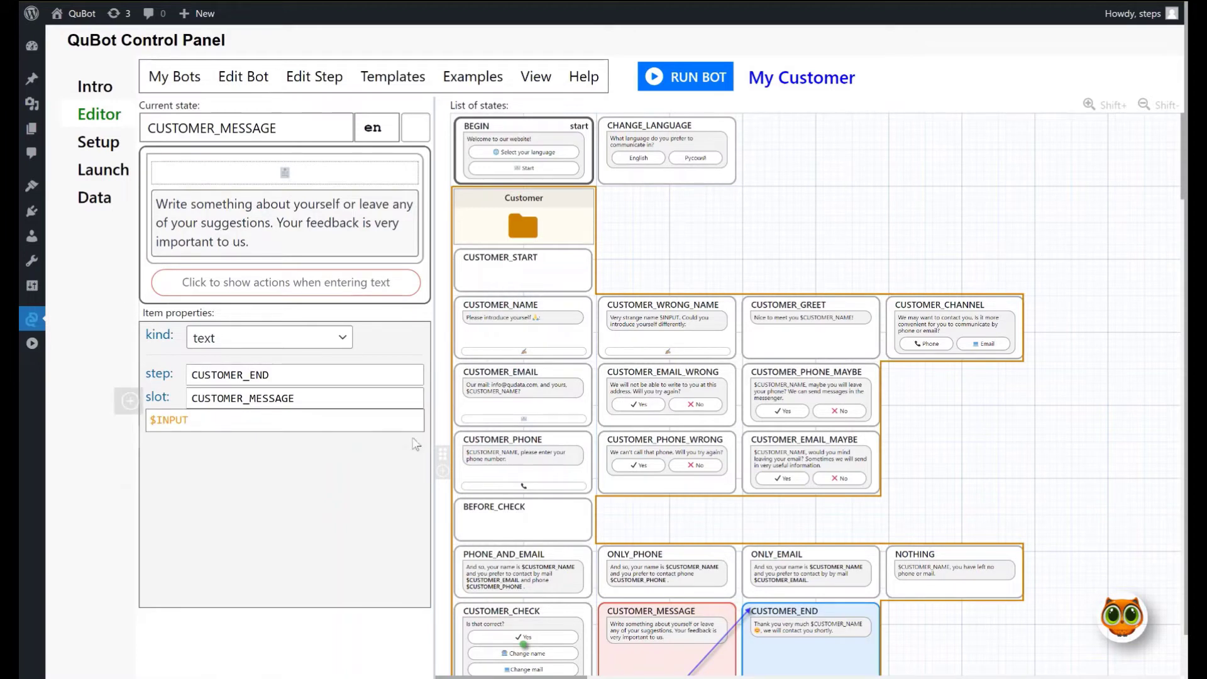
left_click(823, 653)
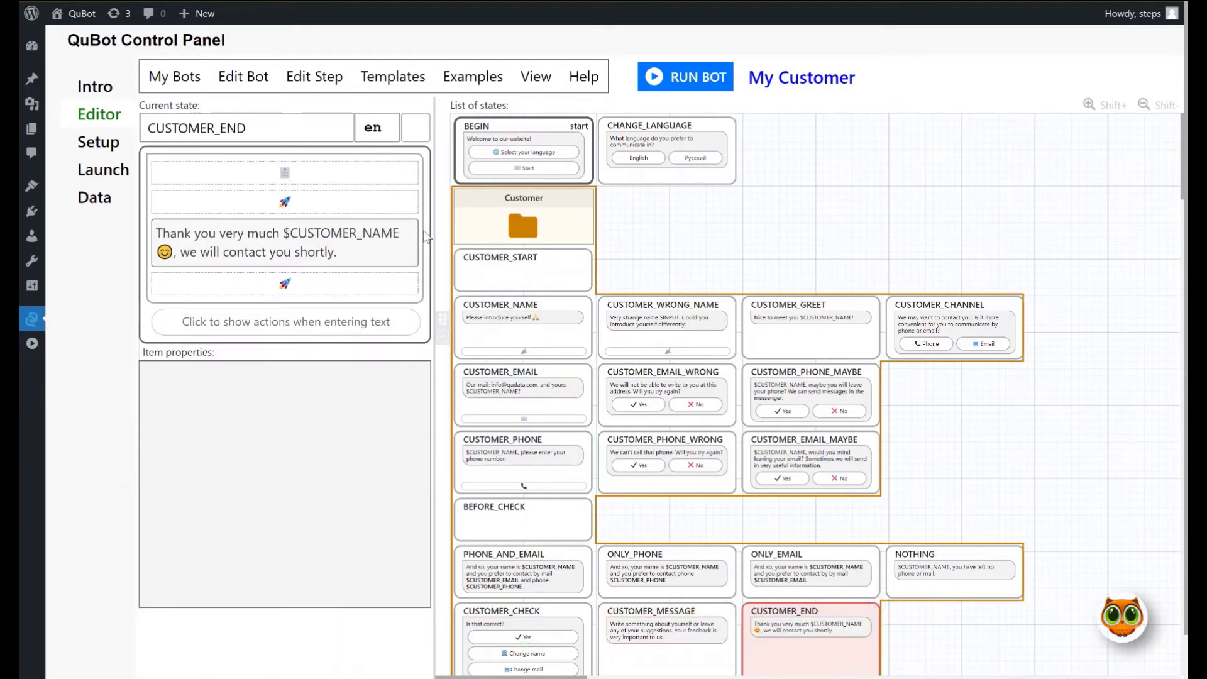
left_click(302, 286)
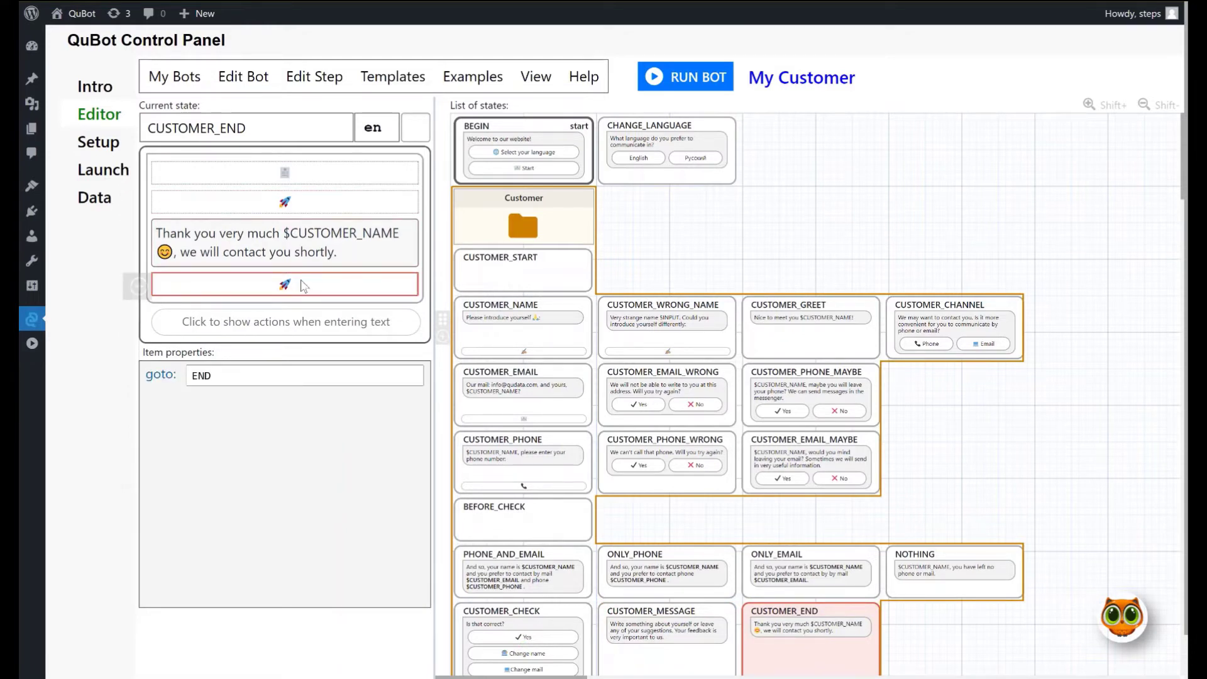
left_click(304, 205)
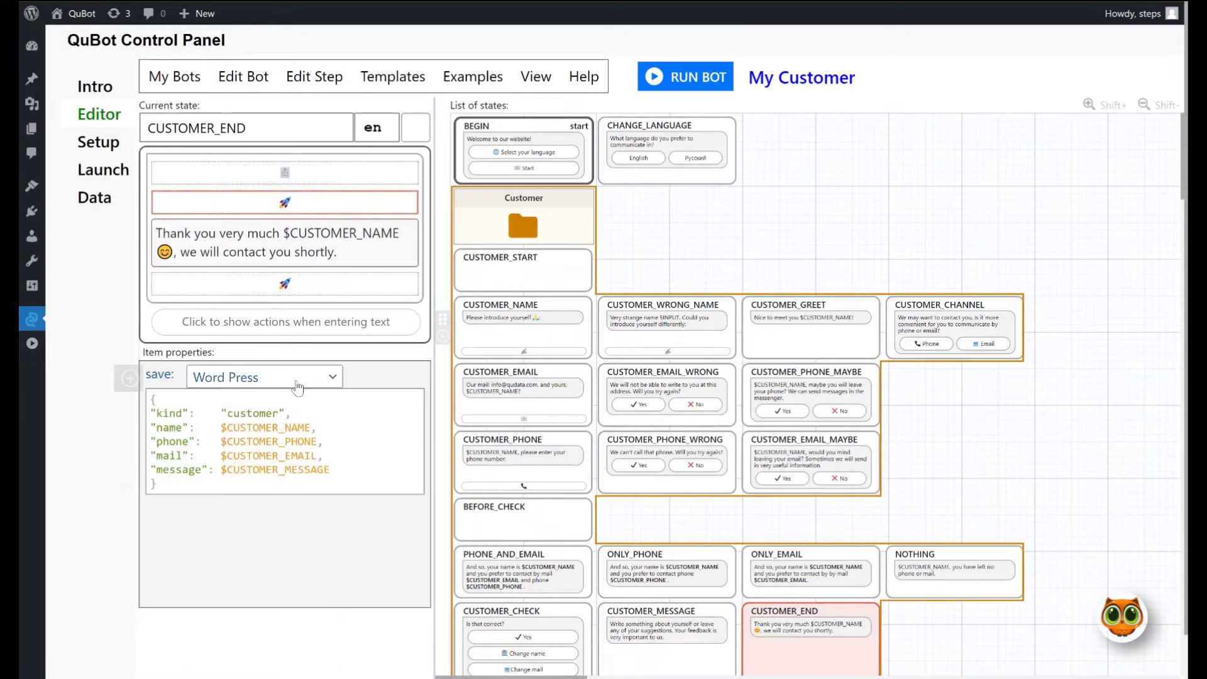
- Try QuData.com as the storage location of the CUSTOMER_END save action, and switch it back to Word Press
left_click(298, 386)
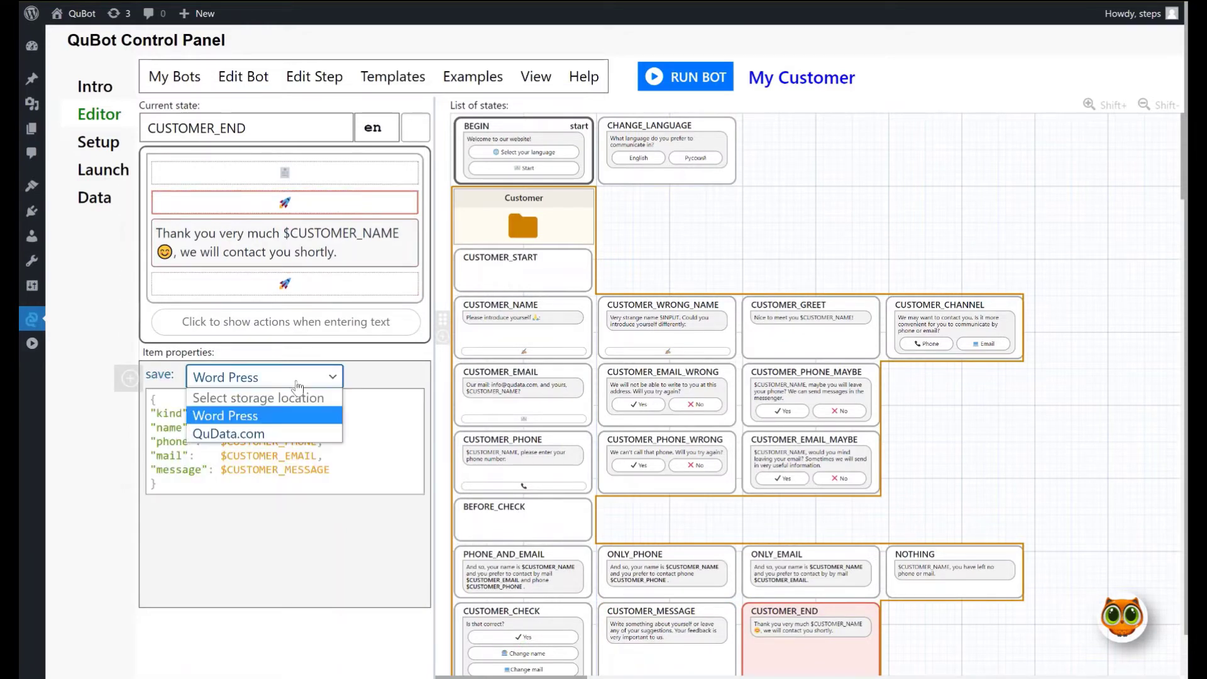
left_click(275, 434)
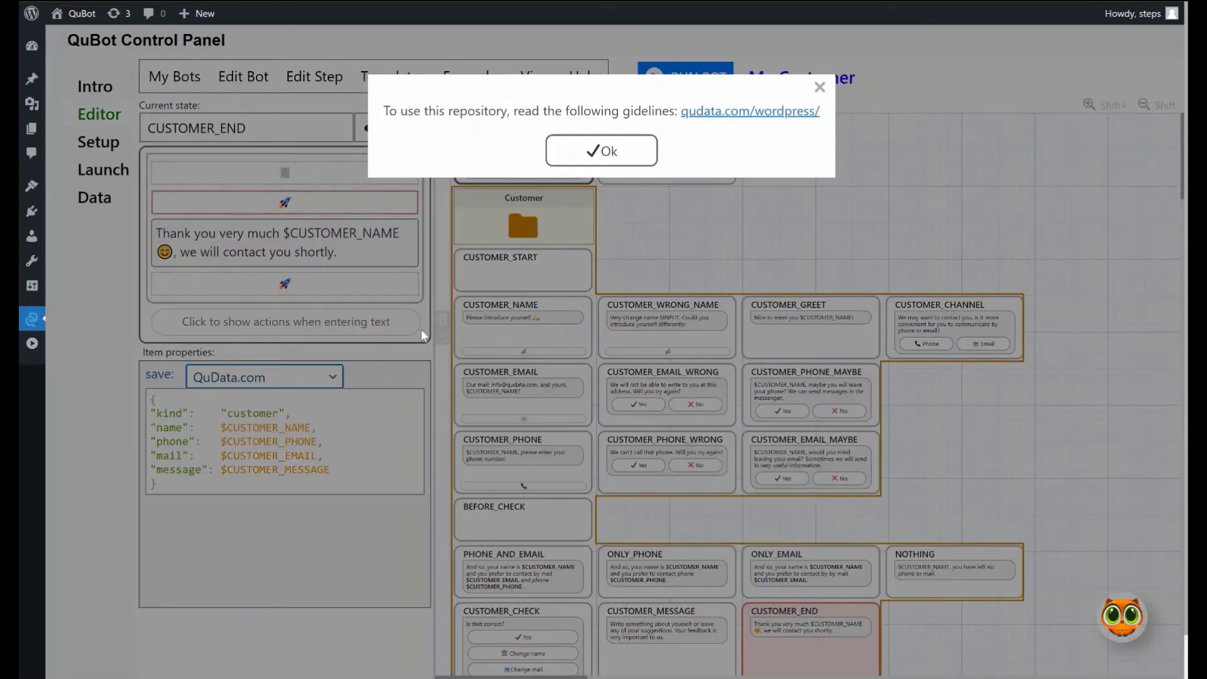
left_click(592, 160)
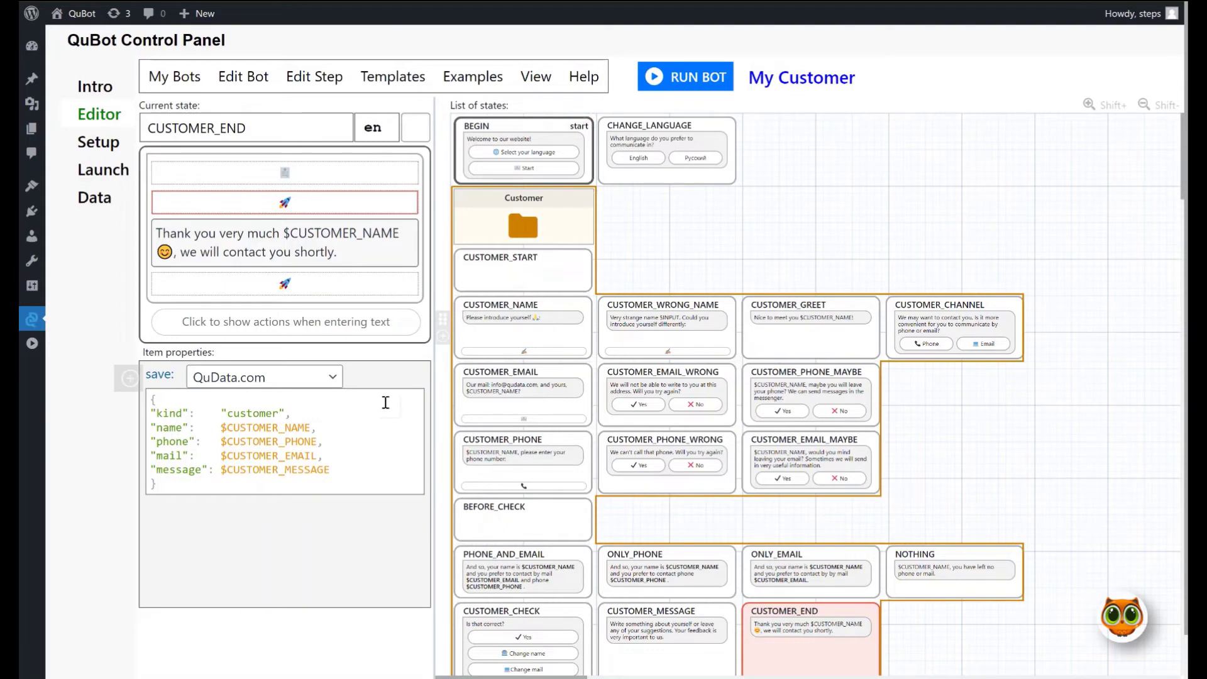
left_click(317, 377)
left_click(290, 418)
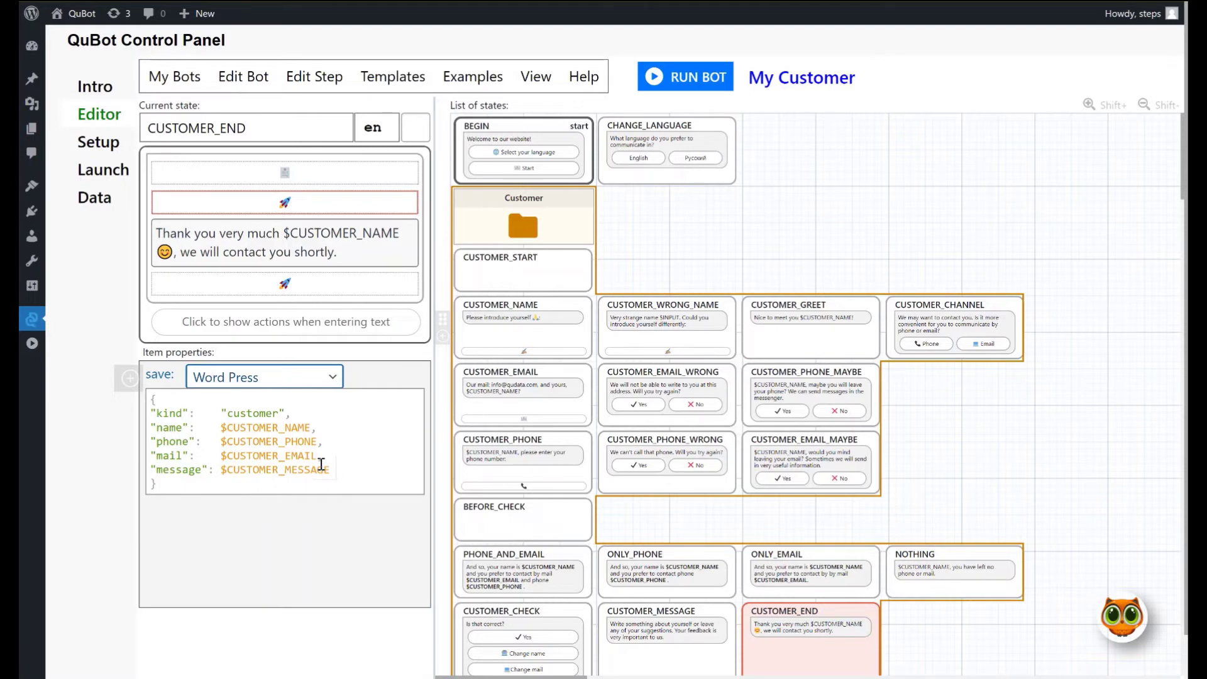
- Add the line "My name is Qu." above the introduction prompt in the CUSTOMER_NAME state
left_click(519, 339)
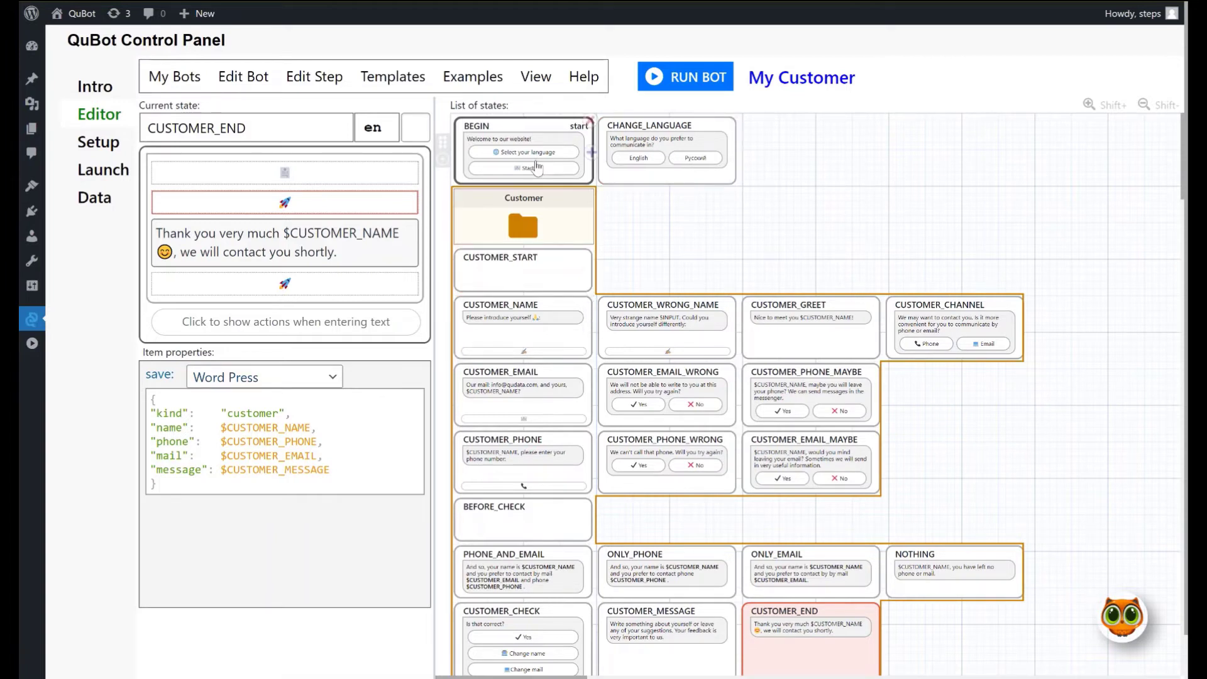
left_click(538, 175)
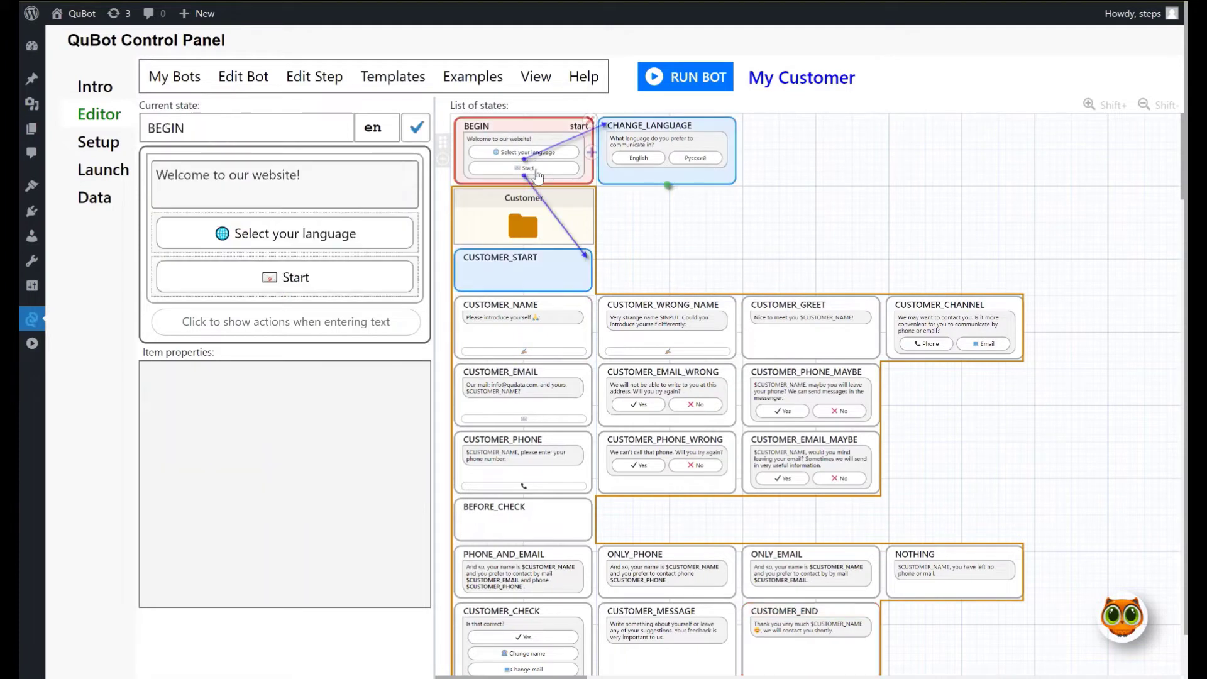
left_click(514, 335)
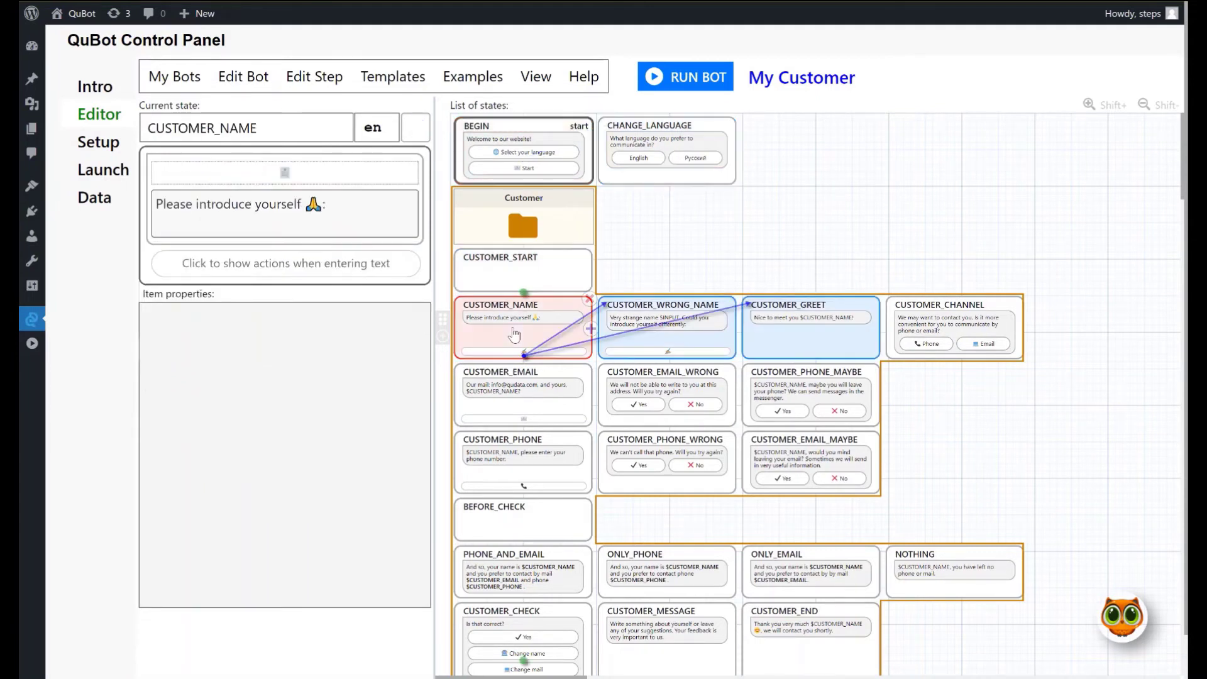
left_click(157, 201)
key("Return")
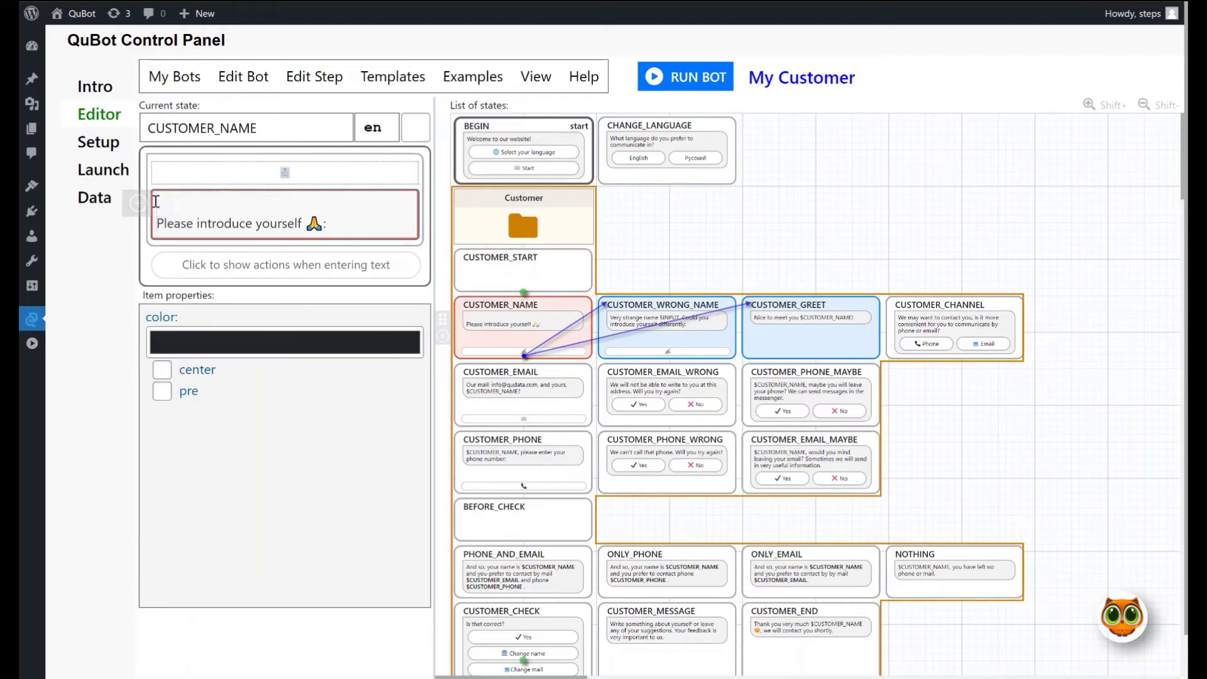
type("My name is Qu")
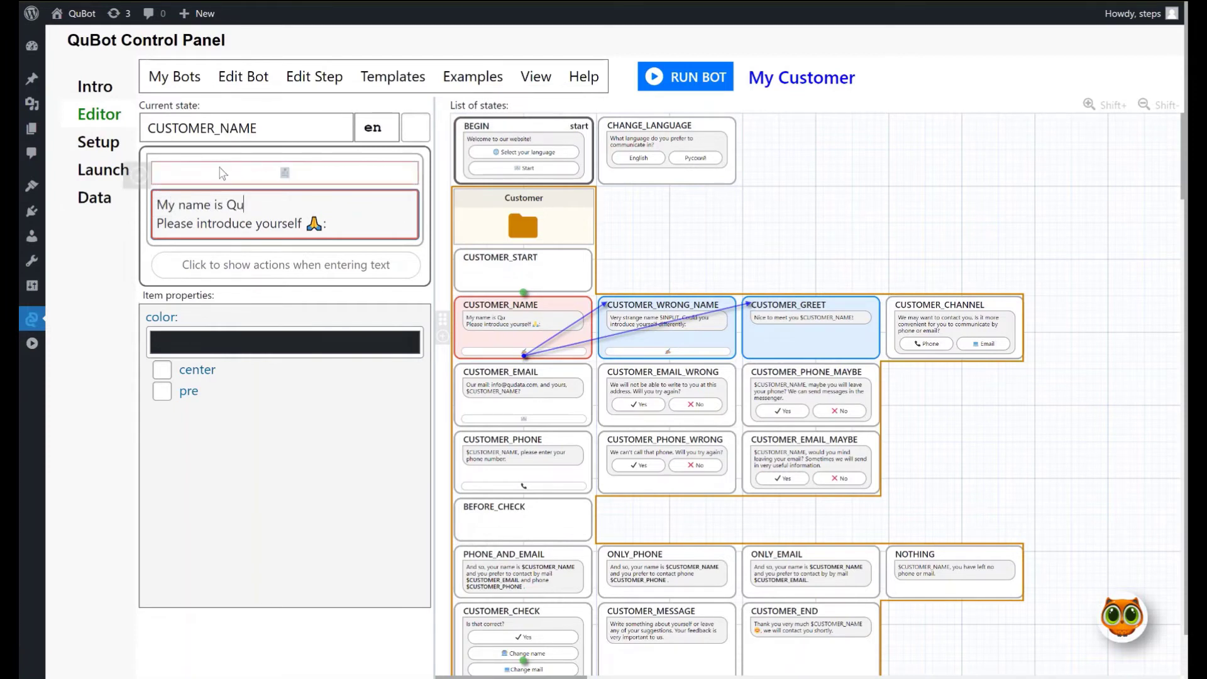
type(".")
- Switch the editing language to ru and add the line "Меня зовут Кю." above the CUSTOMER_NAME prompt
left_click(374, 127)
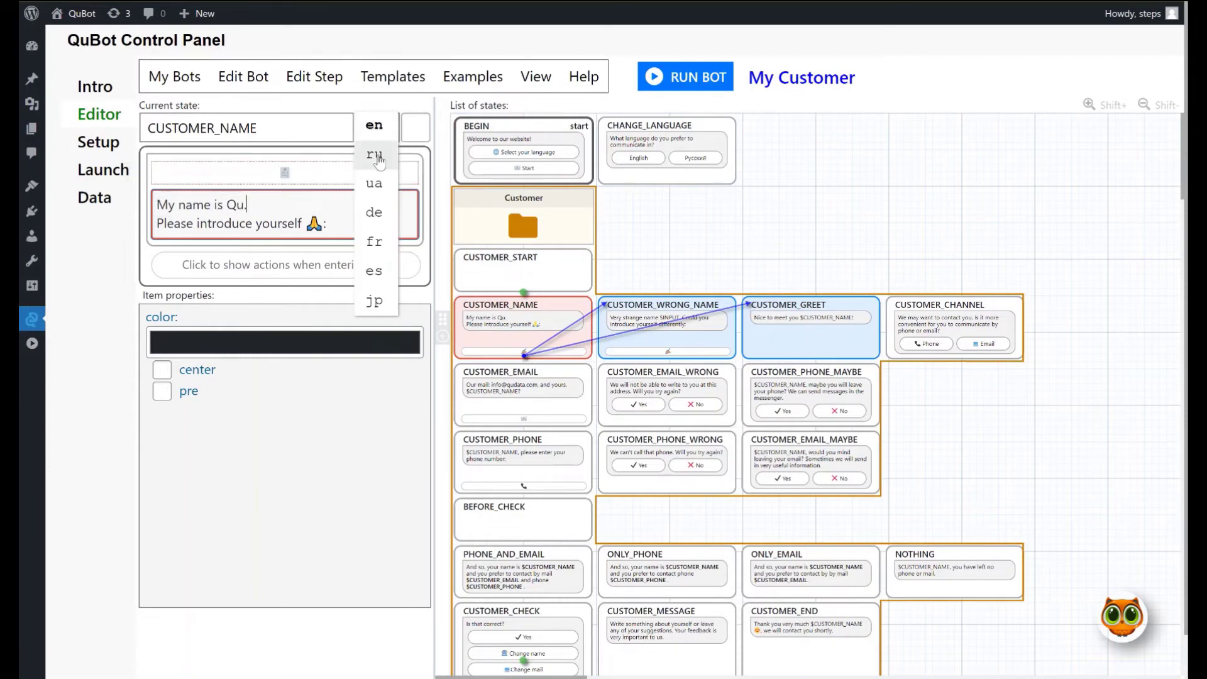
left_click(376, 155)
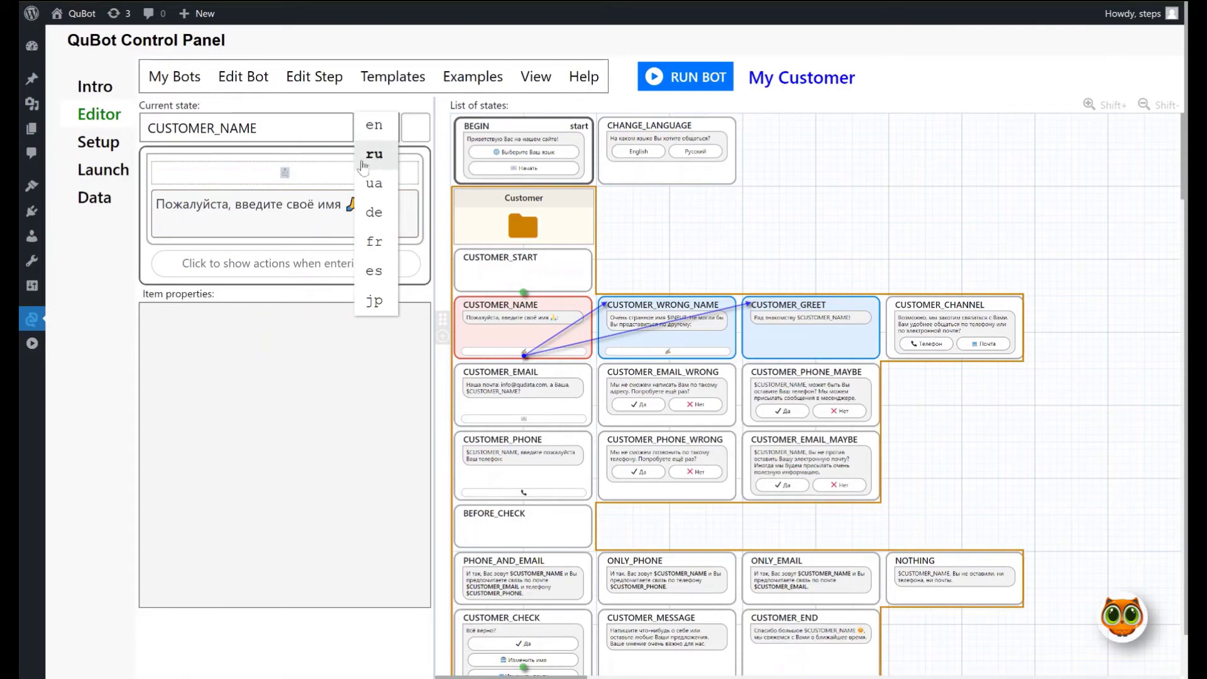
left_click(157, 209)
type("Меня зовут Кю.")
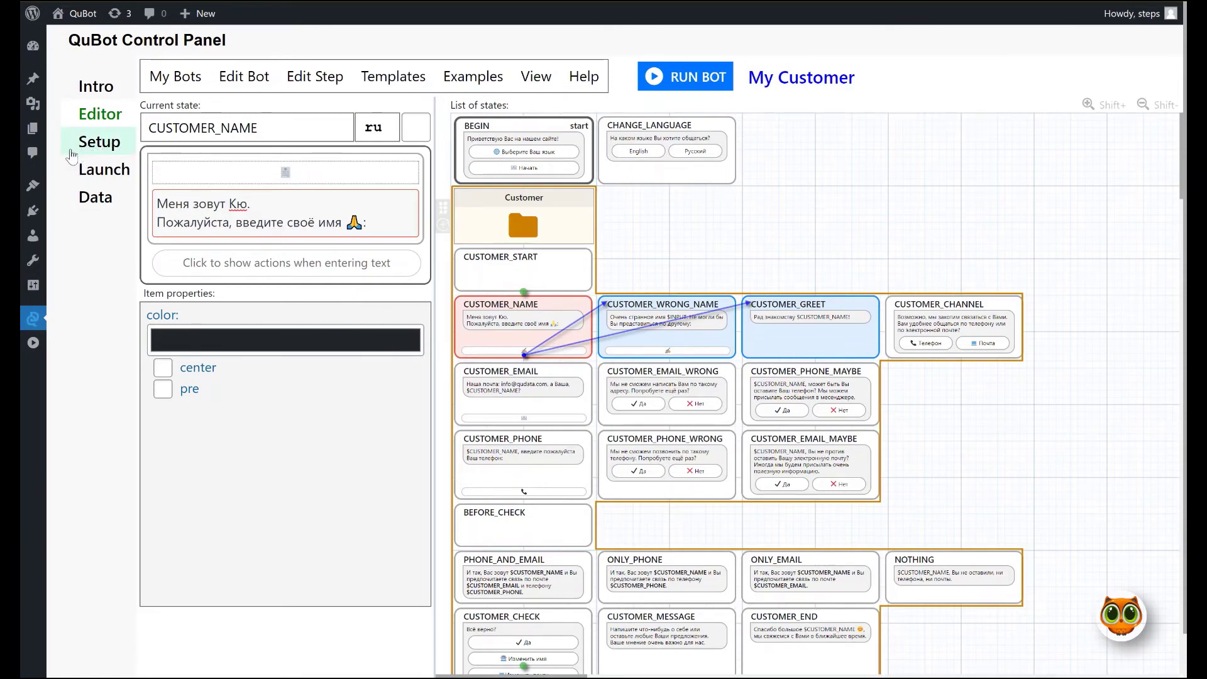
- In the bot's setup, choose the orange cat logo, the dark-faced robot agent and the grinning yellow human icon, previewing them in the chat
left_click(104, 151)
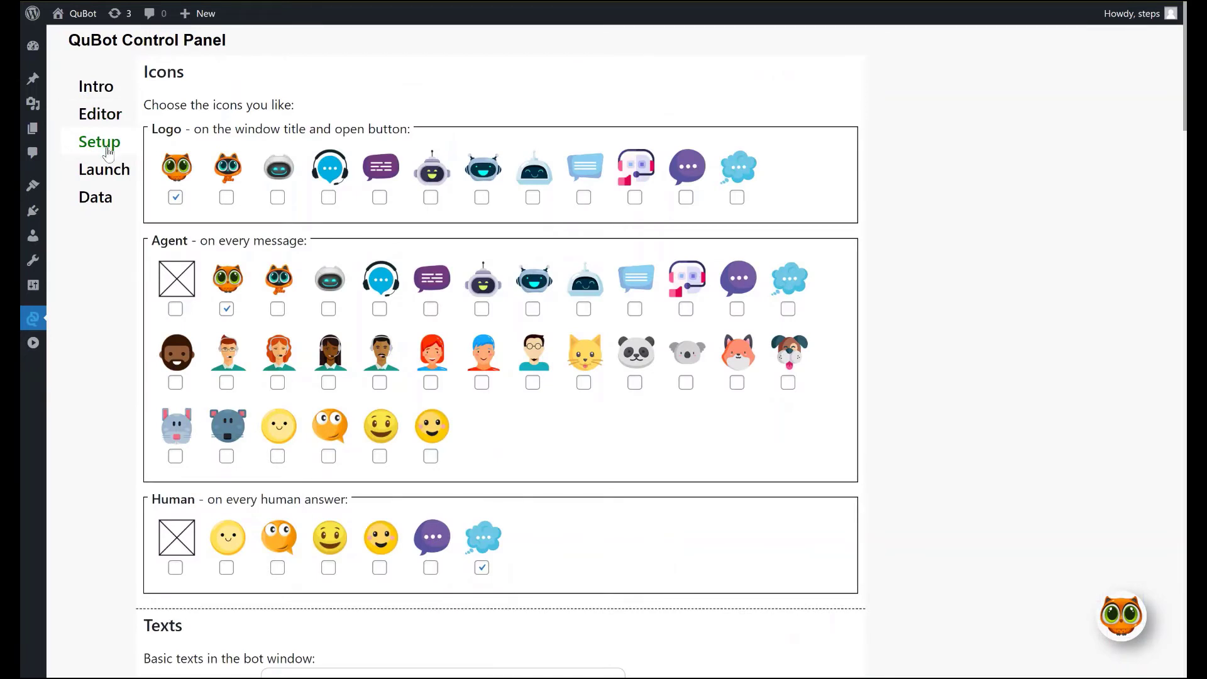
left_click(226, 197)
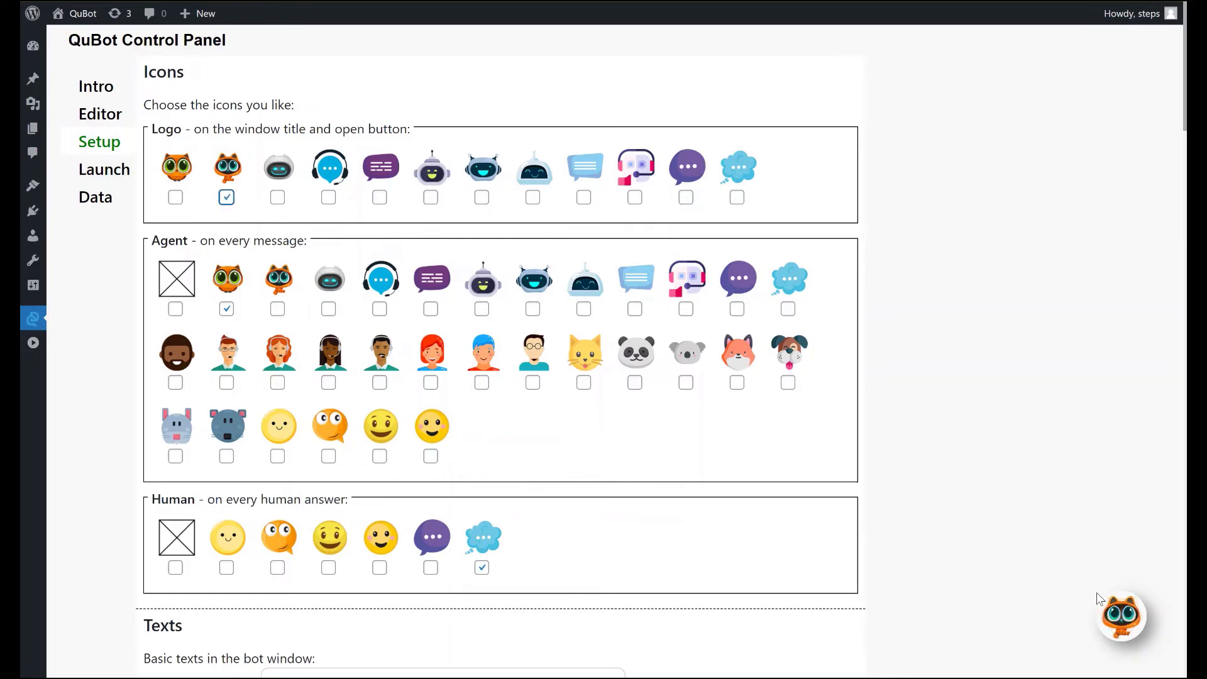
left_click(1122, 616)
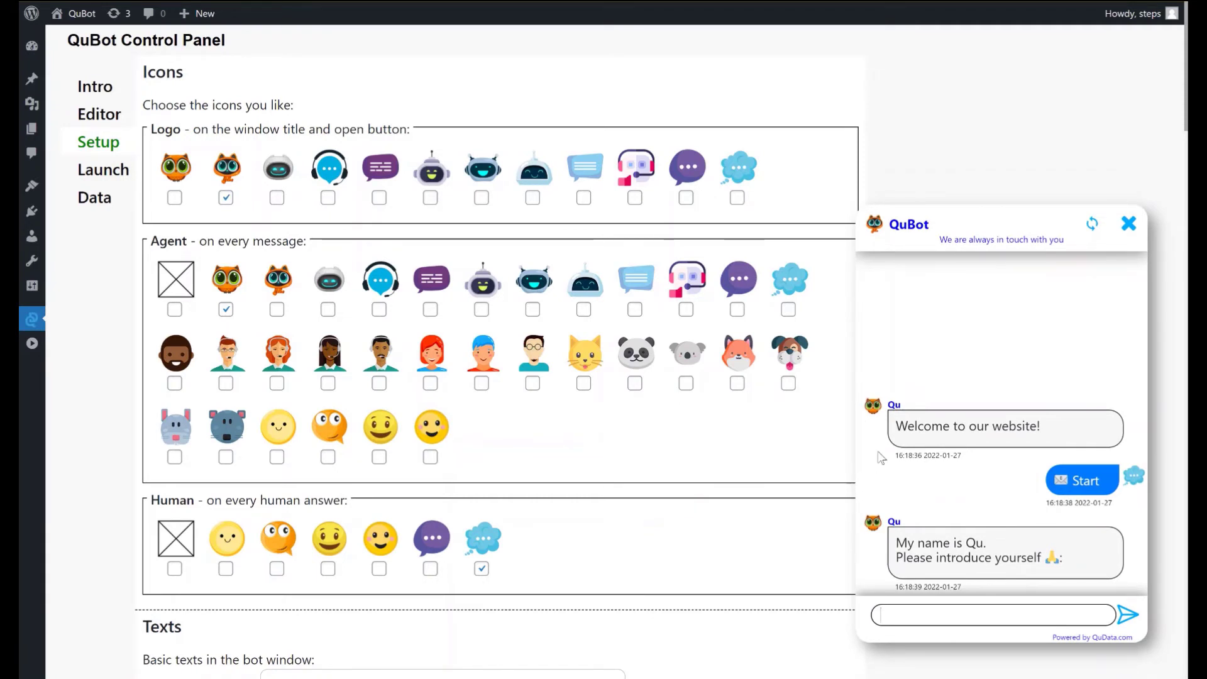
left_click(333, 311)
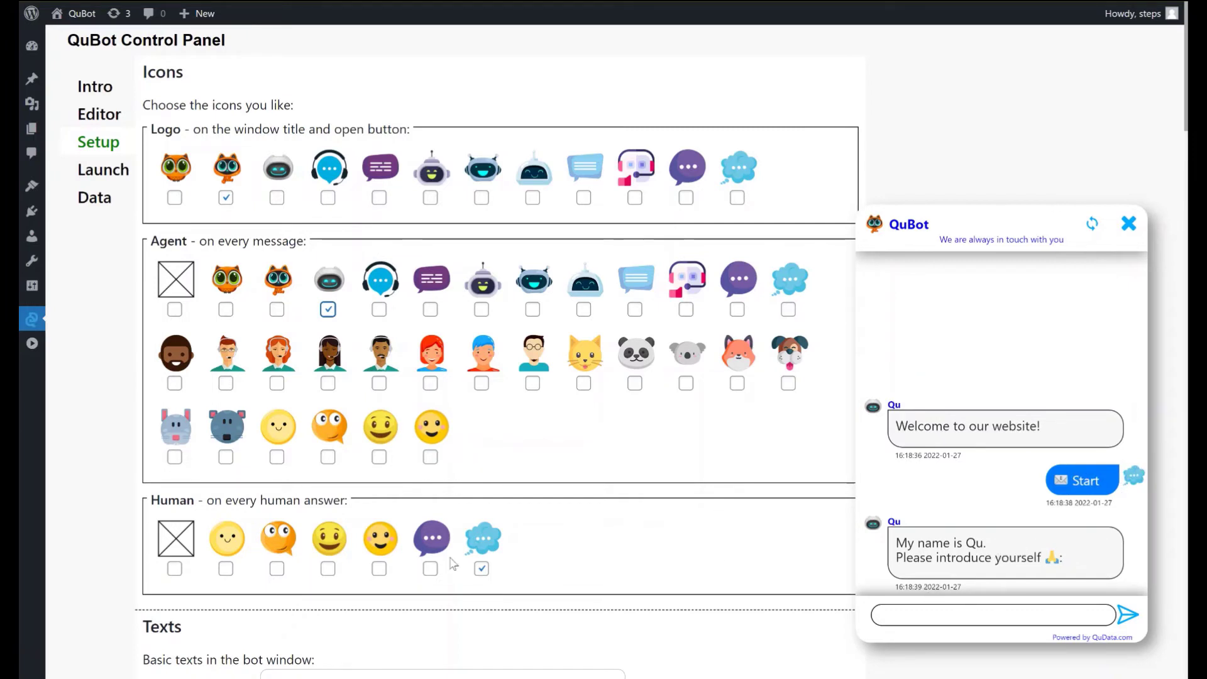
left_click(328, 569)
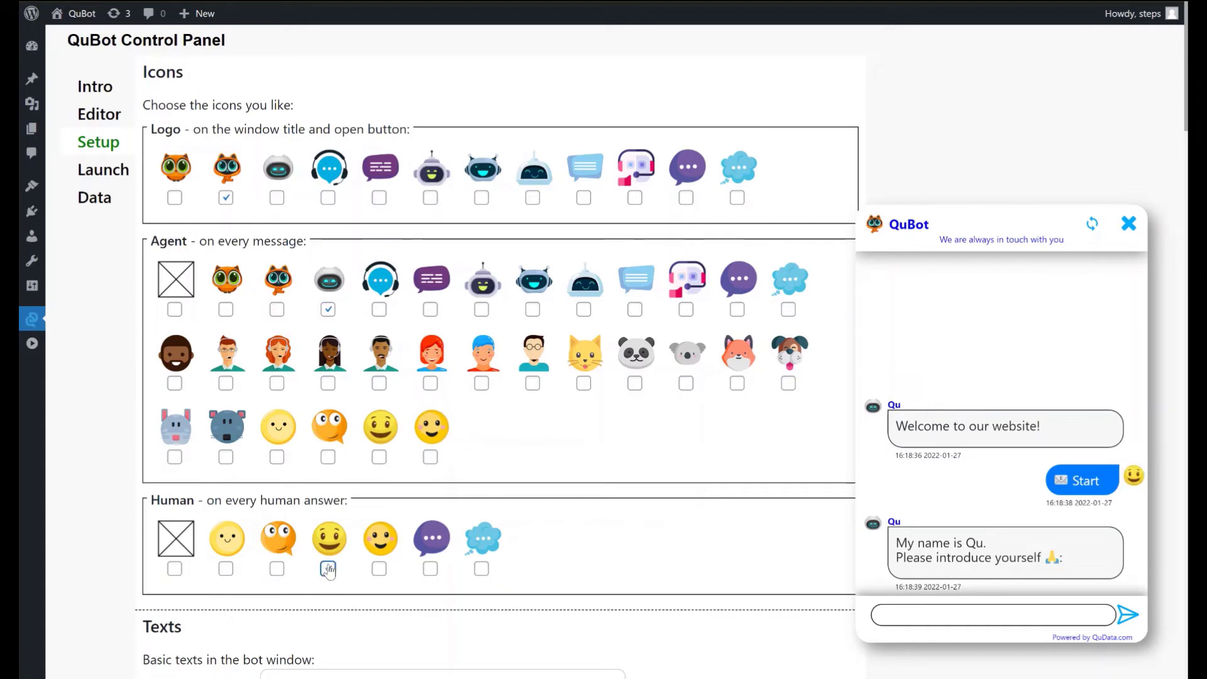
- Preview the chat with no human icon, and choose the blue speech cloud as the human icon
left_click(174, 568)
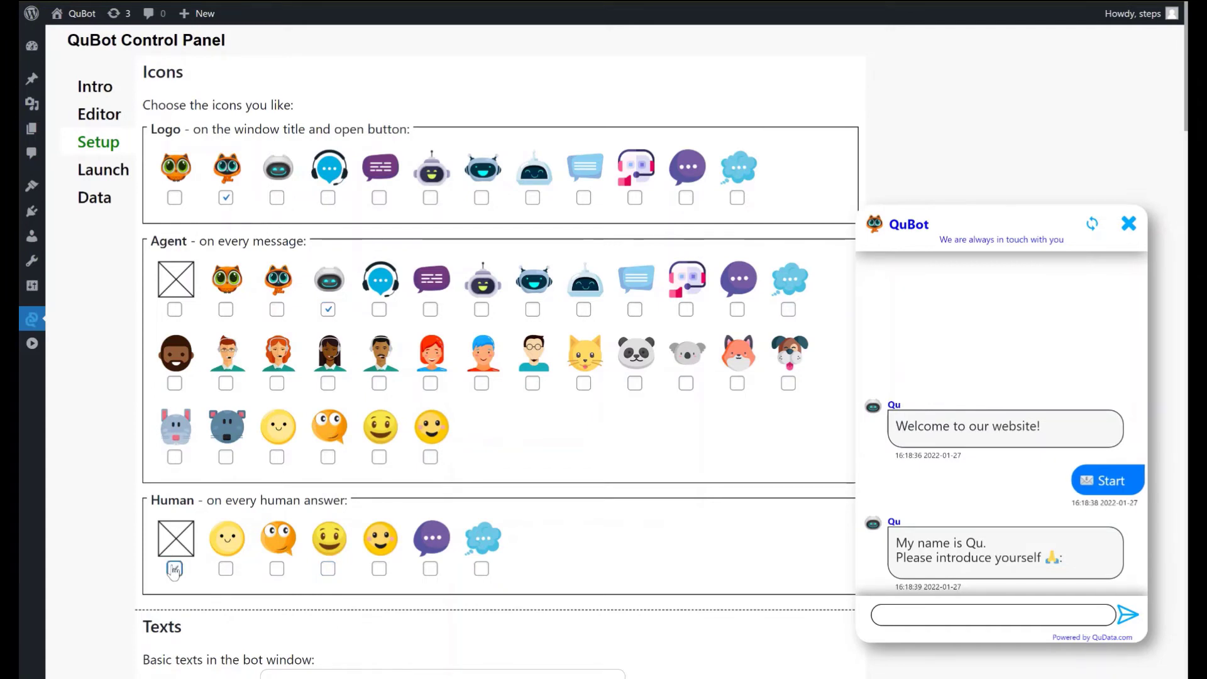
left_click(481, 569)
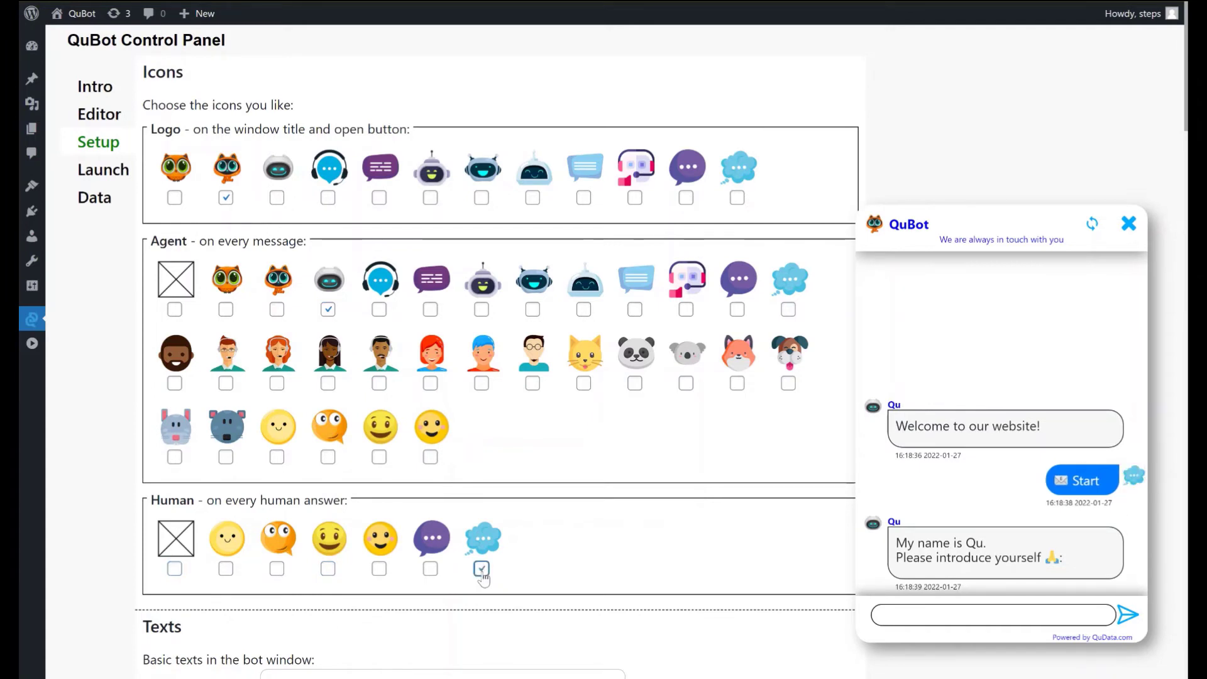
- Try the long, huge and custom sizes for the bot window, and set it back to normal
scroll(483, 578, "down", 5)
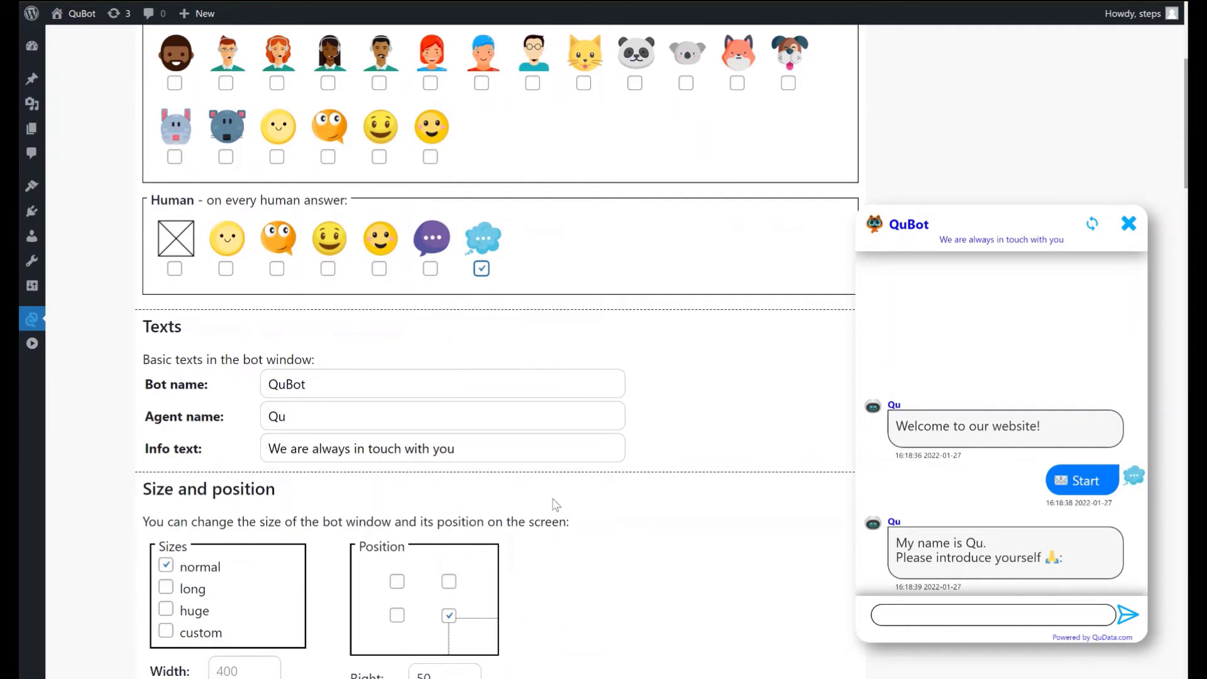
scroll(556, 504, "down", 5)
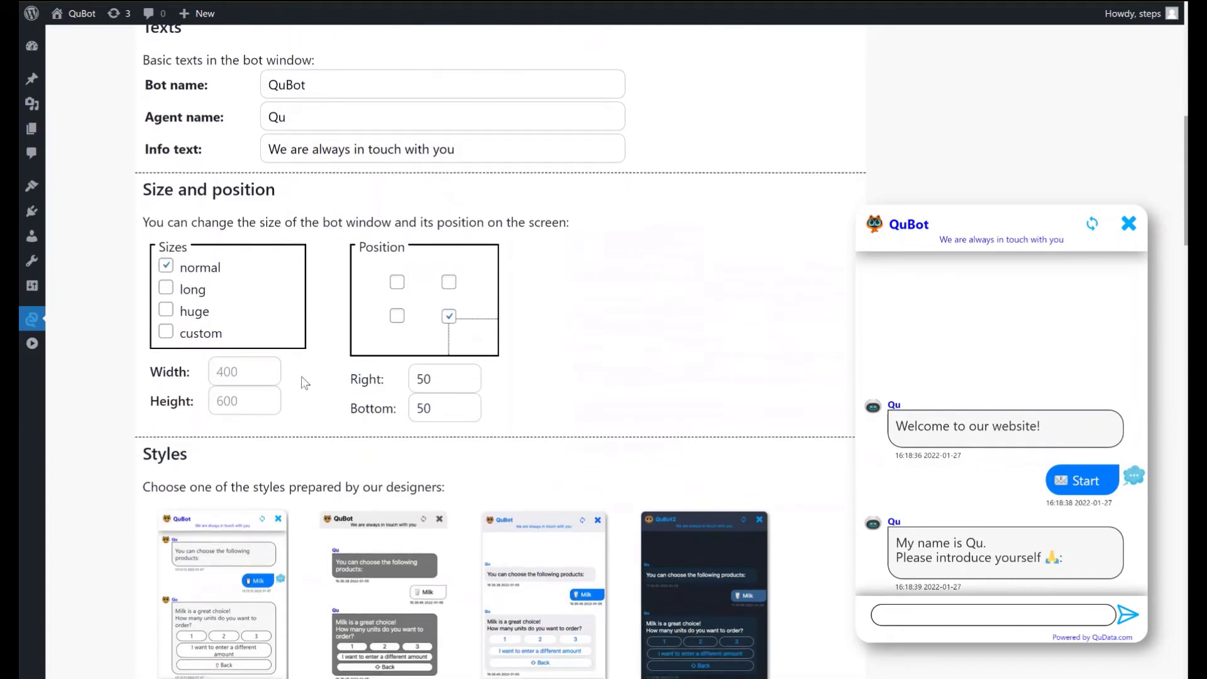
left_click(166, 290)
left_click(166, 309)
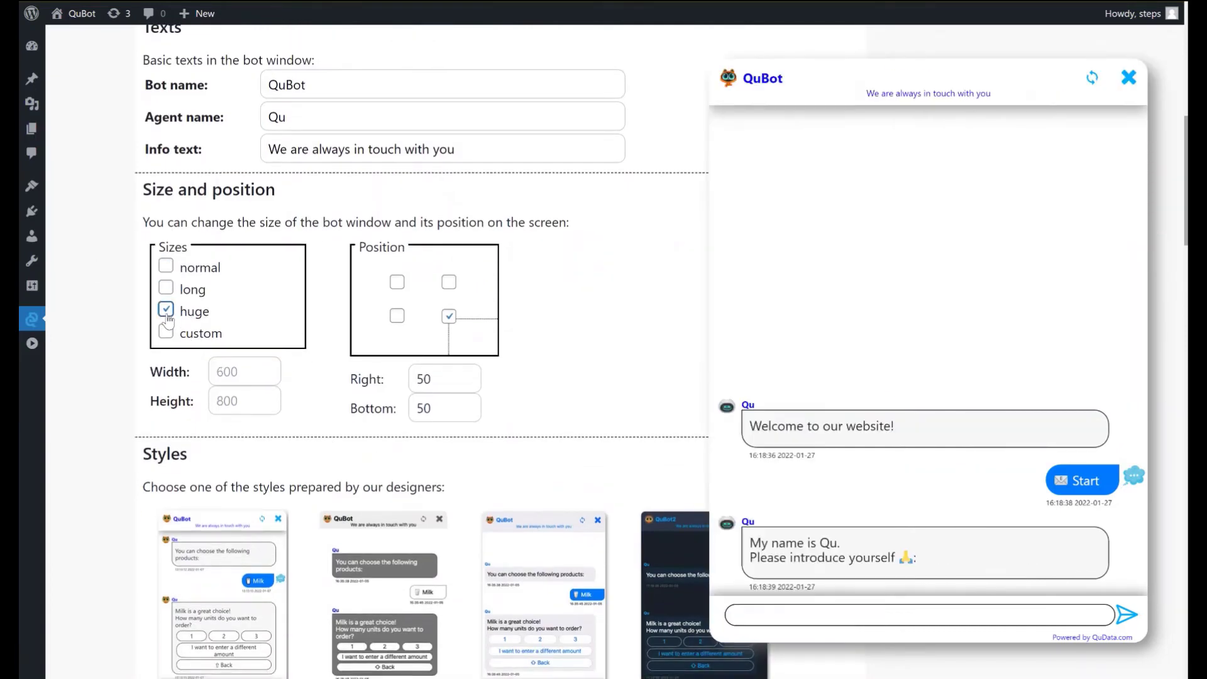
left_click(166, 331)
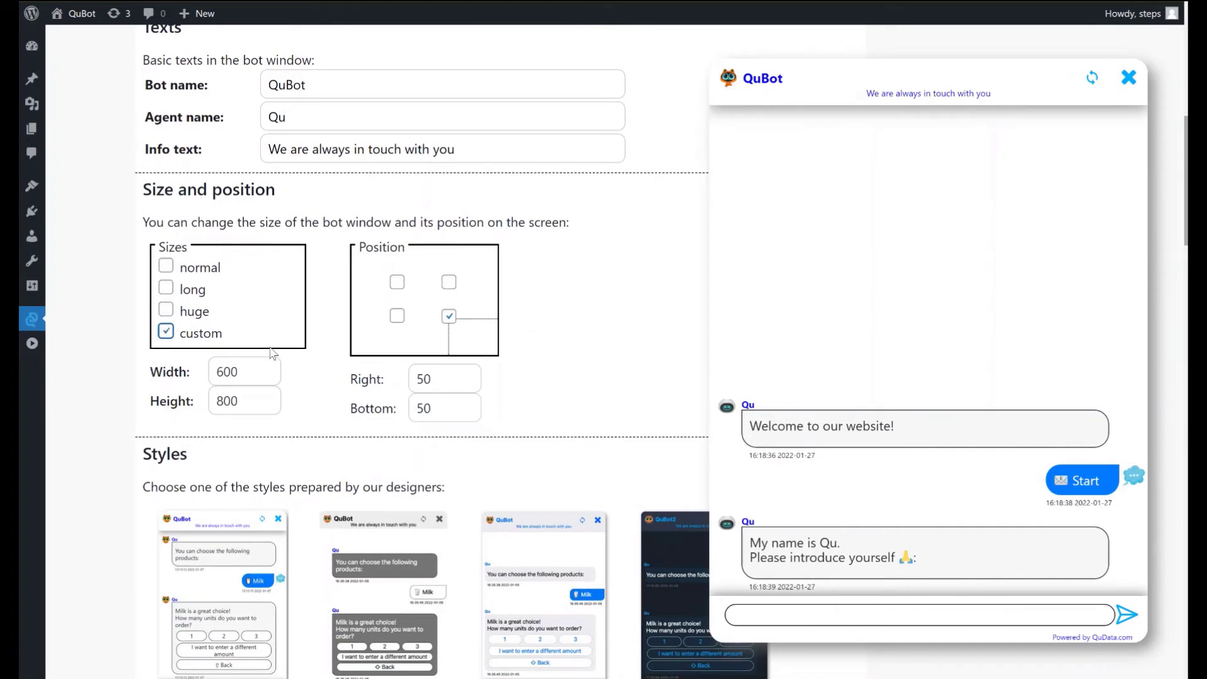
left_click(166, 266)
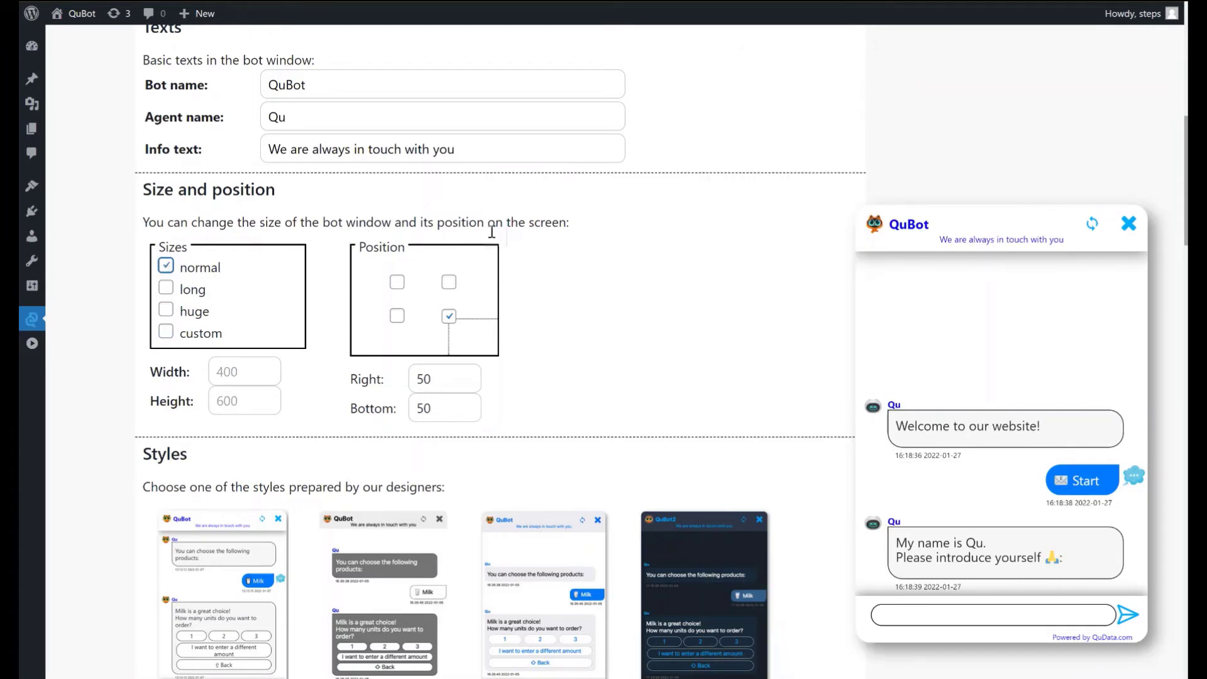
- Try placing the bot window in the page's other three corners, and return it to the lower-right corner
left_click(449, 282)
left_click(397, 283)
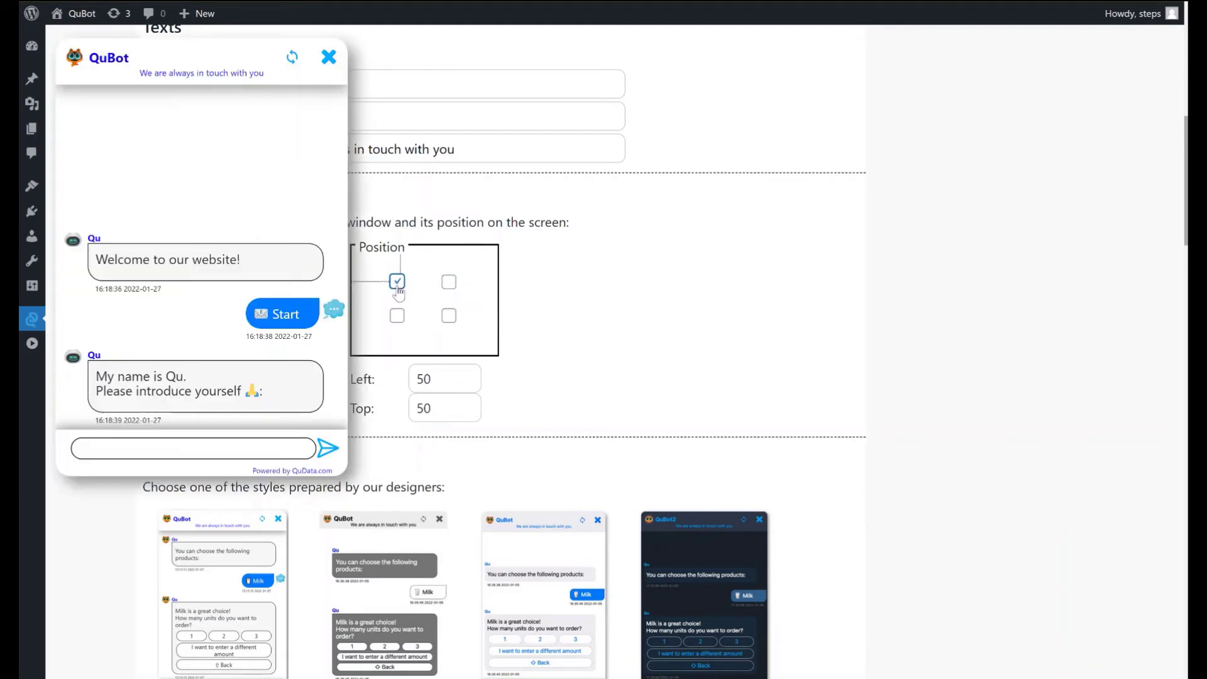
left_click(397, 315)
left_click(449, 316)
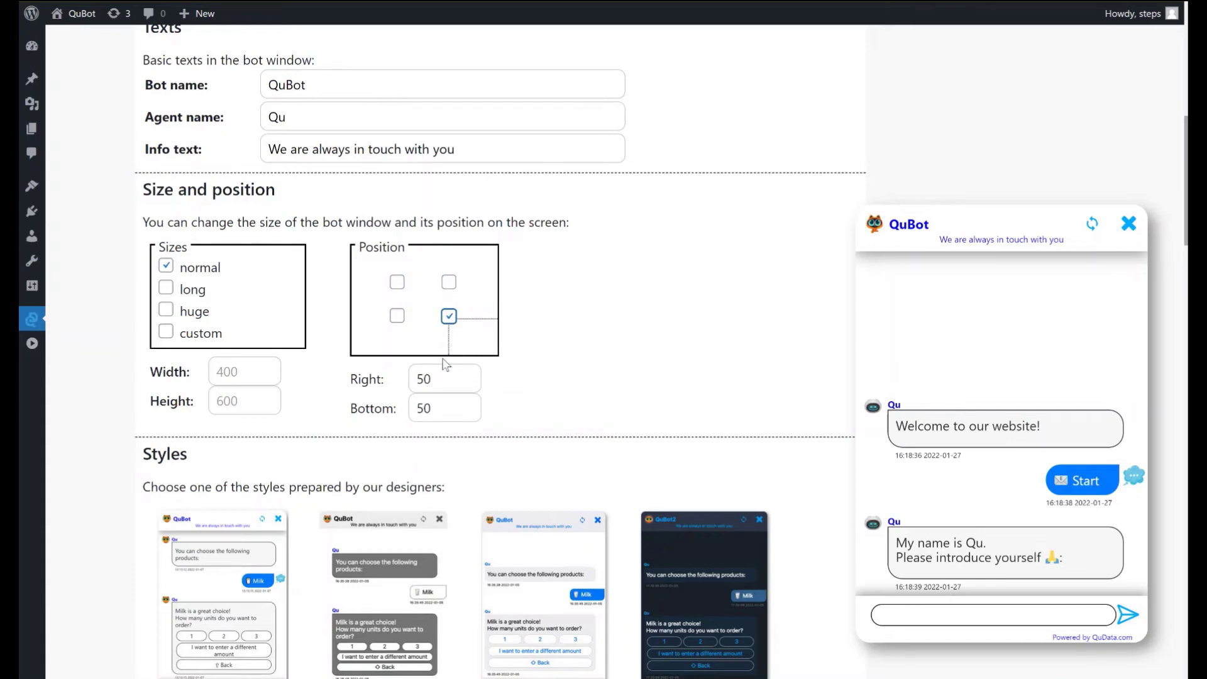
- Preview several designer styles, including the dark purple one with the yellow cat, and reselect the first white style
scroll(446, 364, "down", 5)
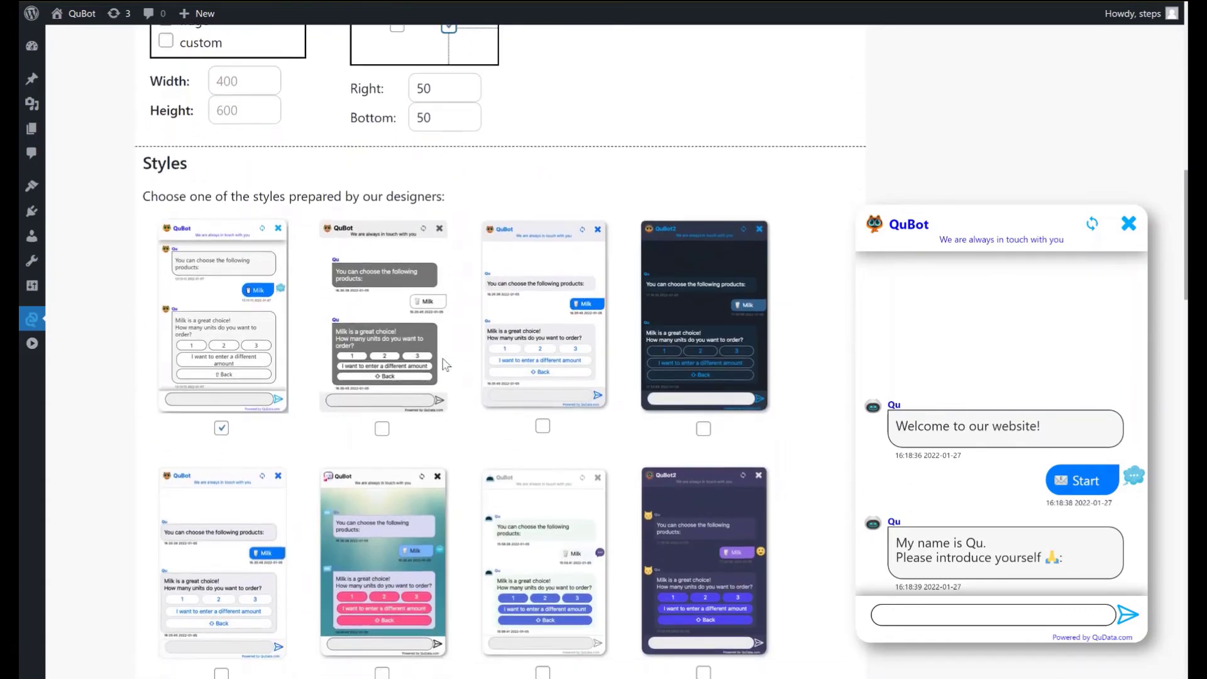
scroll(446, 364, "down", 2)
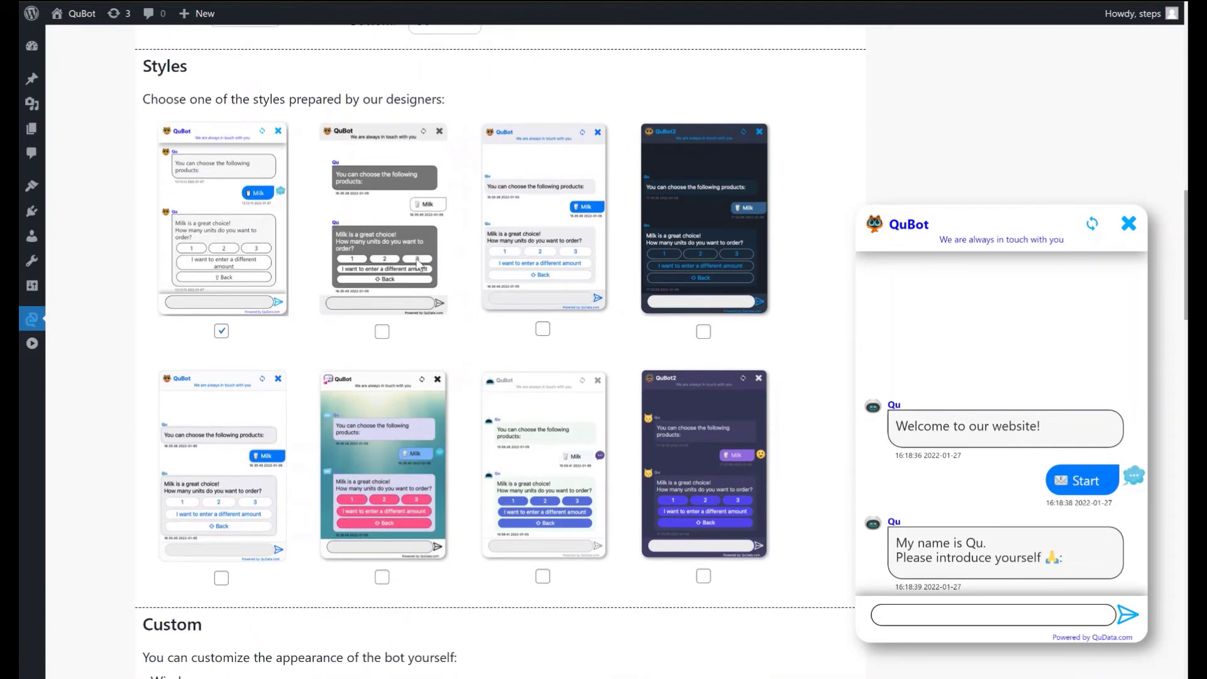
left_click(418, 264)
left_click(670, 258)
left_click(702, 434)
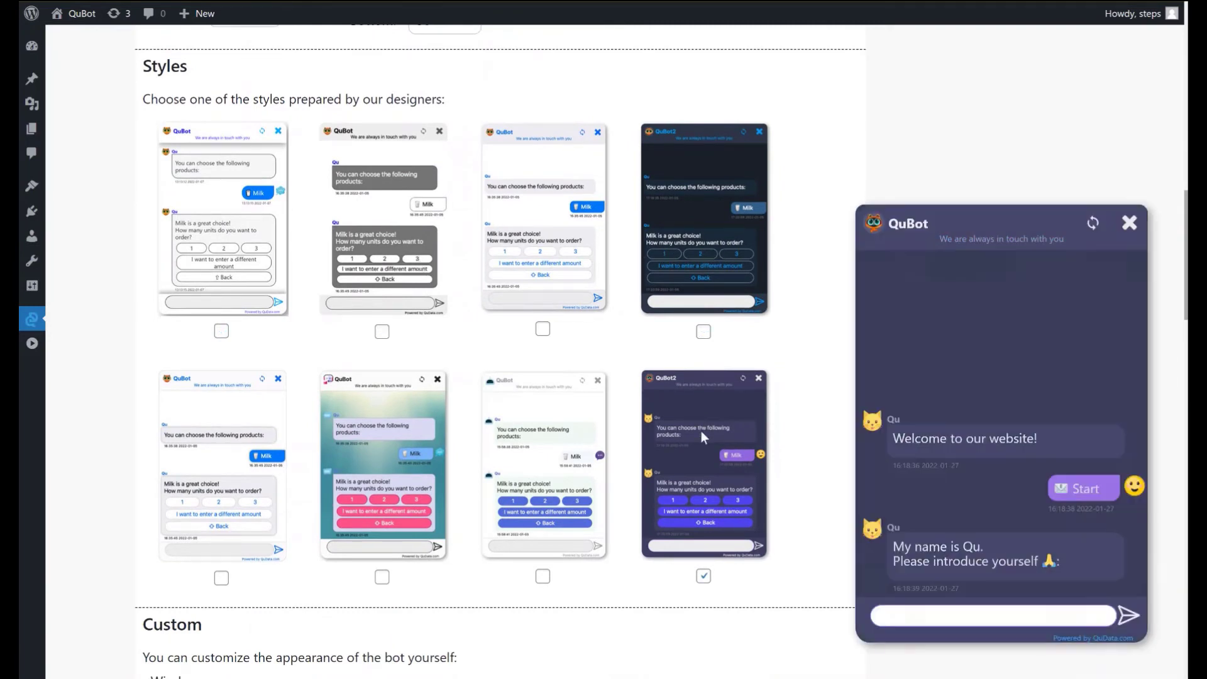
left_click(390, 447)
left_click(199, 245)
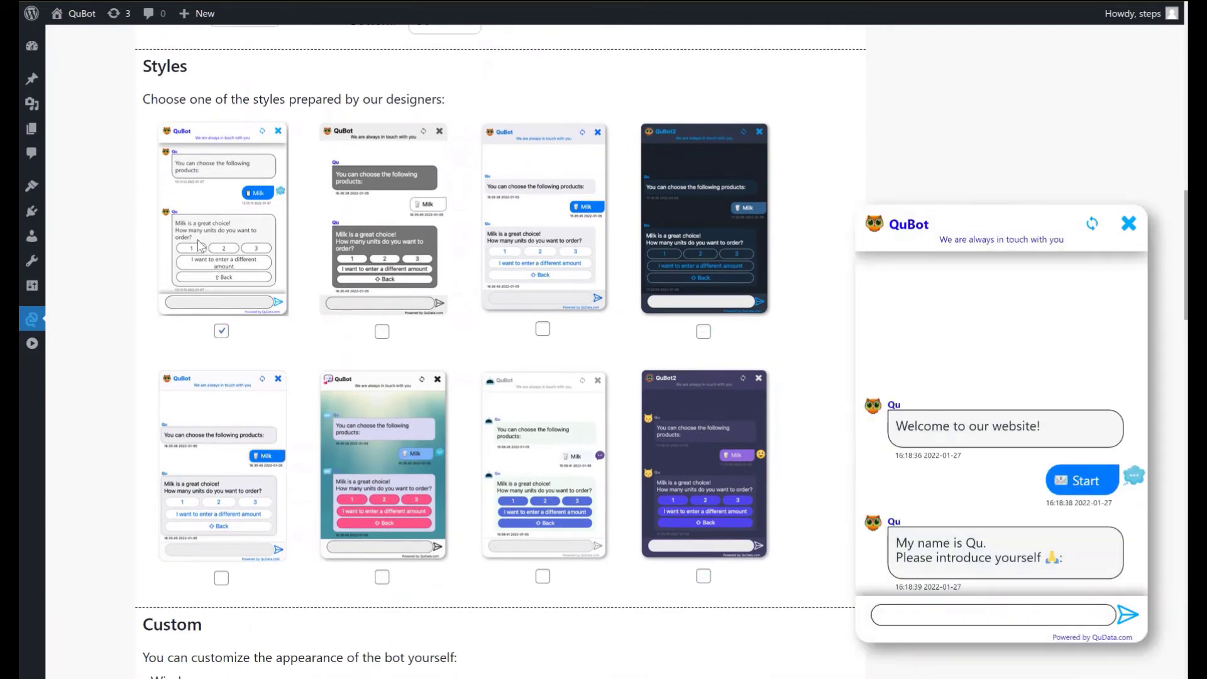
- Examine the custom appearance settings from the window and header down to the input, chat-window open button and test page
scroll(199, 245, "down", 7)
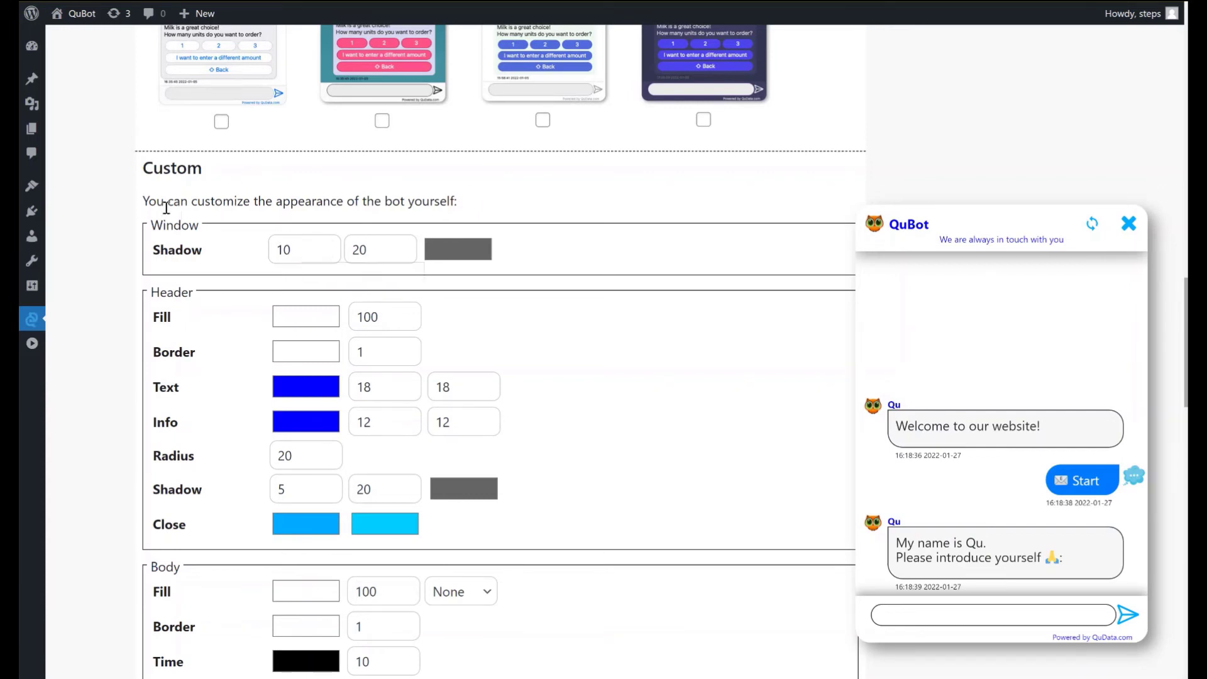
scroll(492, 264, "down", 1)
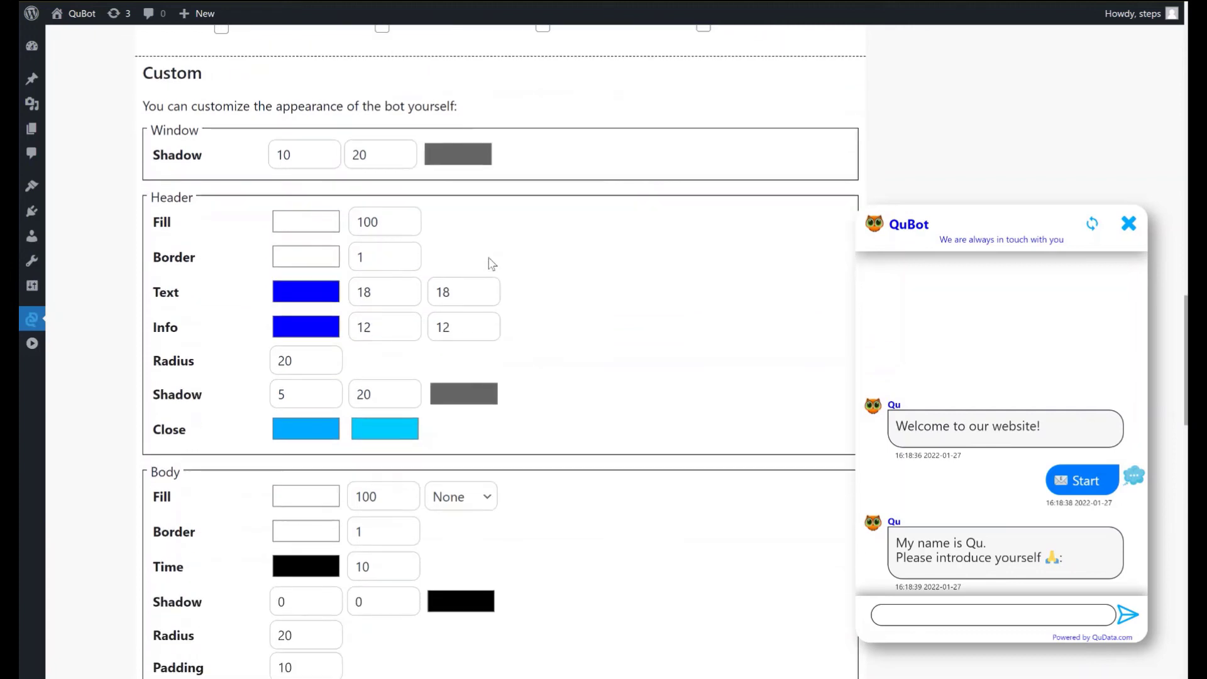
scroll(282, 347, "down", 5)
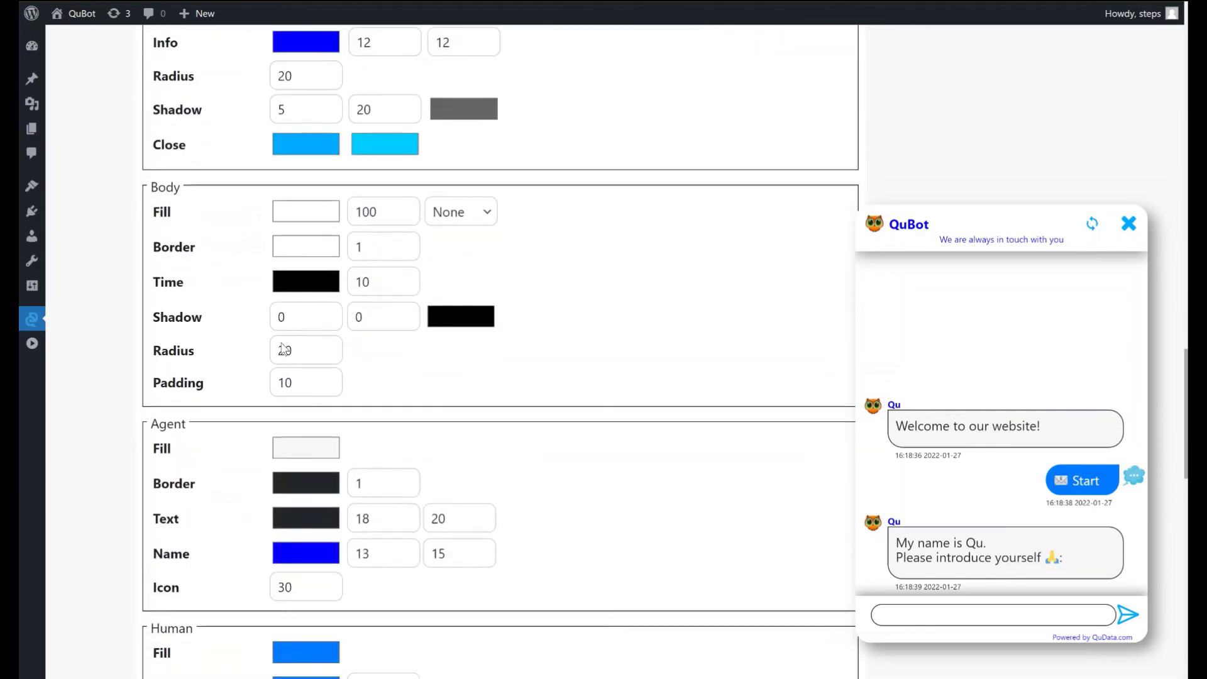
scroll(282, 343, "down", 3)
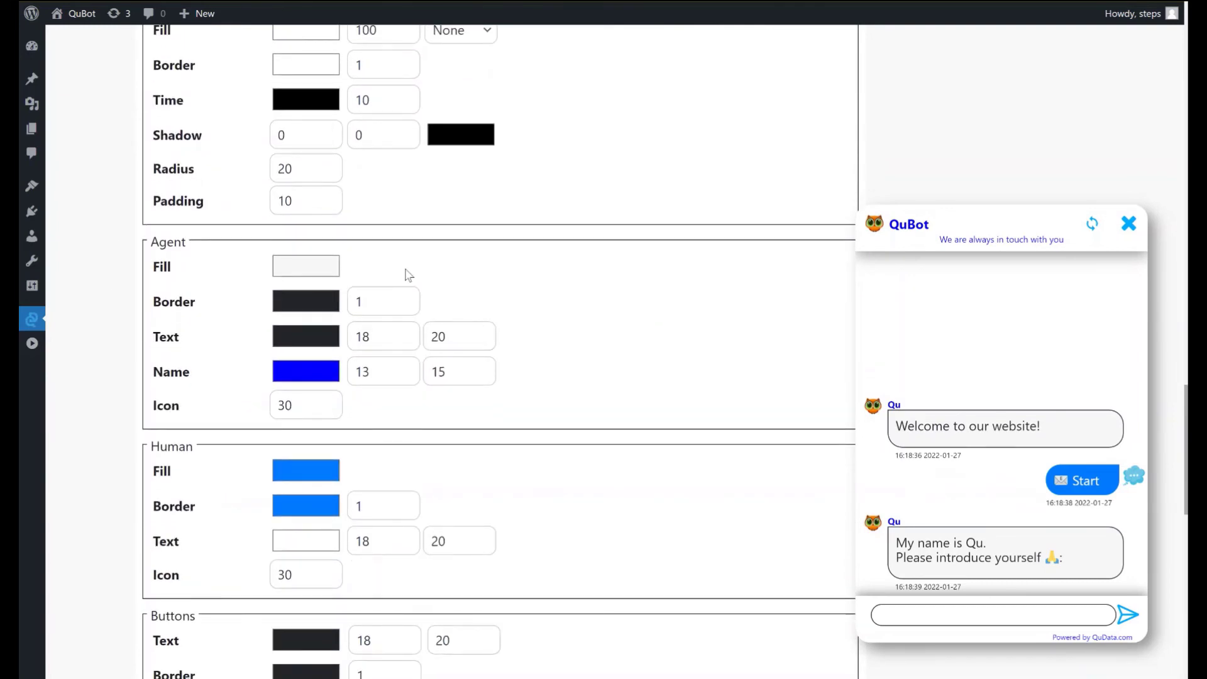
scroll(390, 543, "down", 1)
scroll(389, 543, "down", 10)
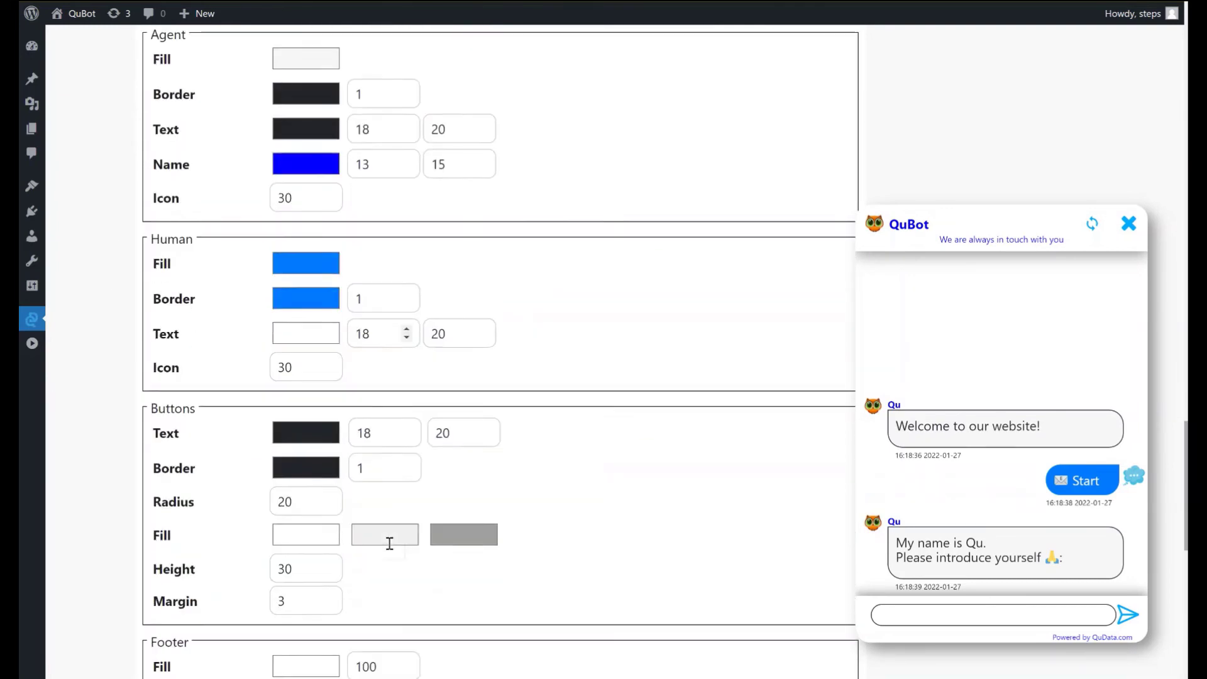
scroll(391, 550, "down", 4)
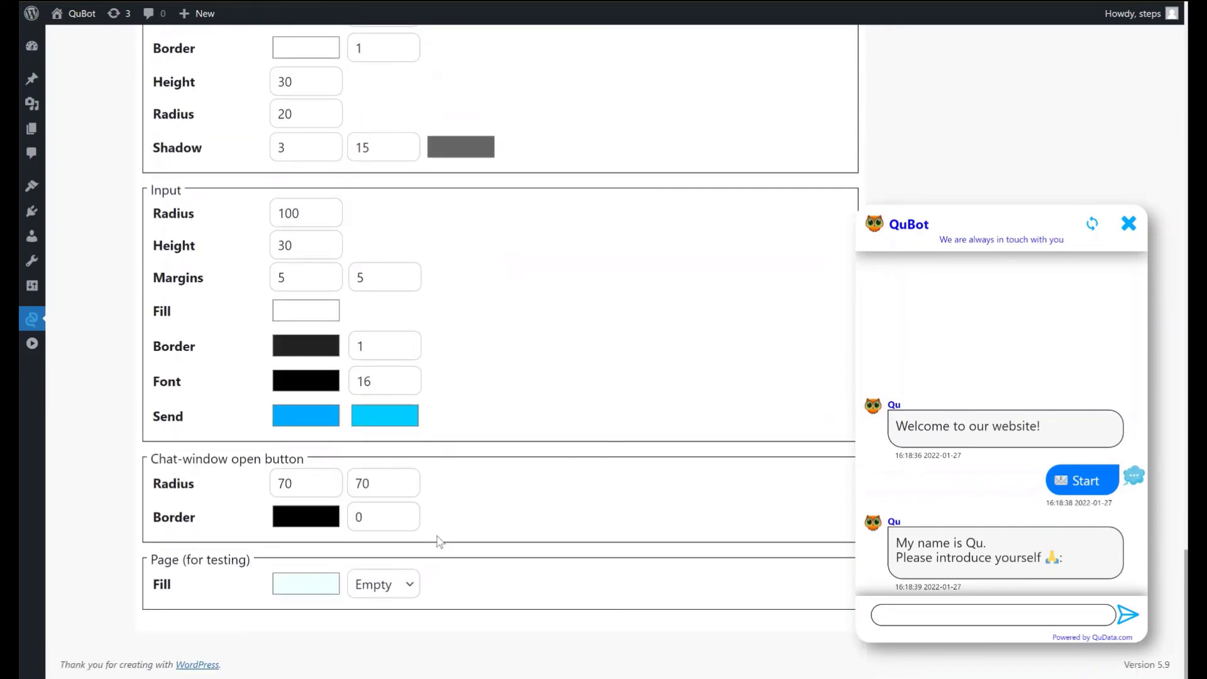
scroll(438, 540, "up", 18)
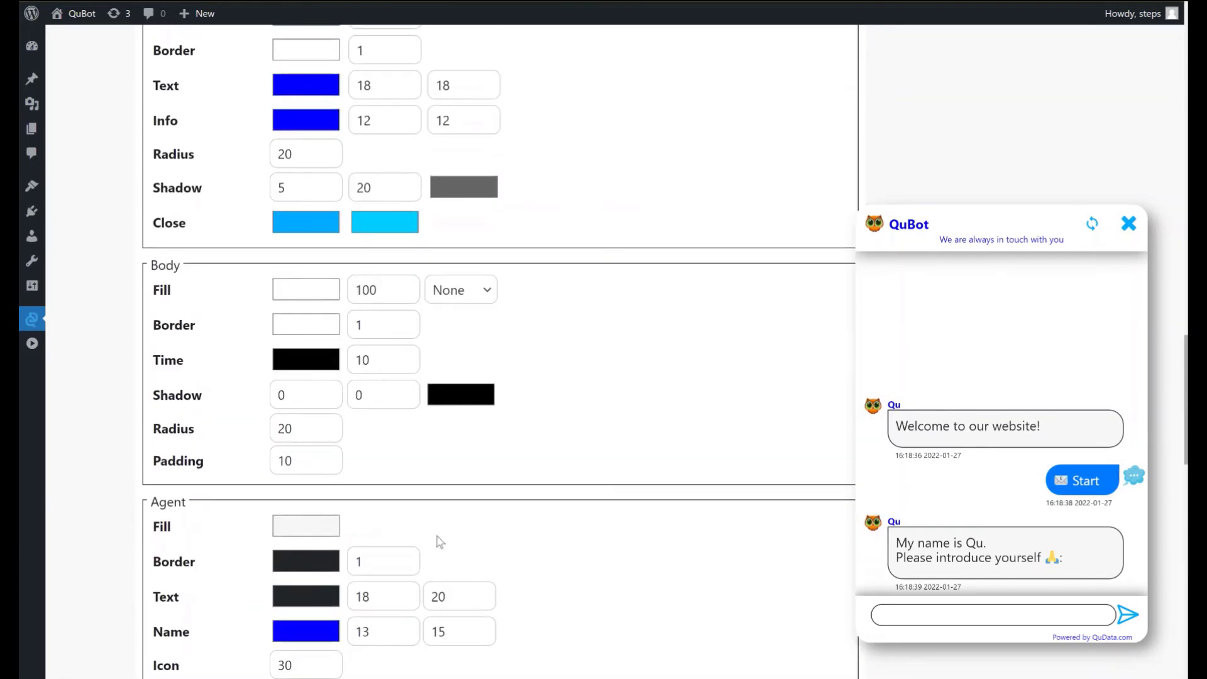
- Set the size of the message time in the Body settings to 0
scroll(436, 536, "up", 2)
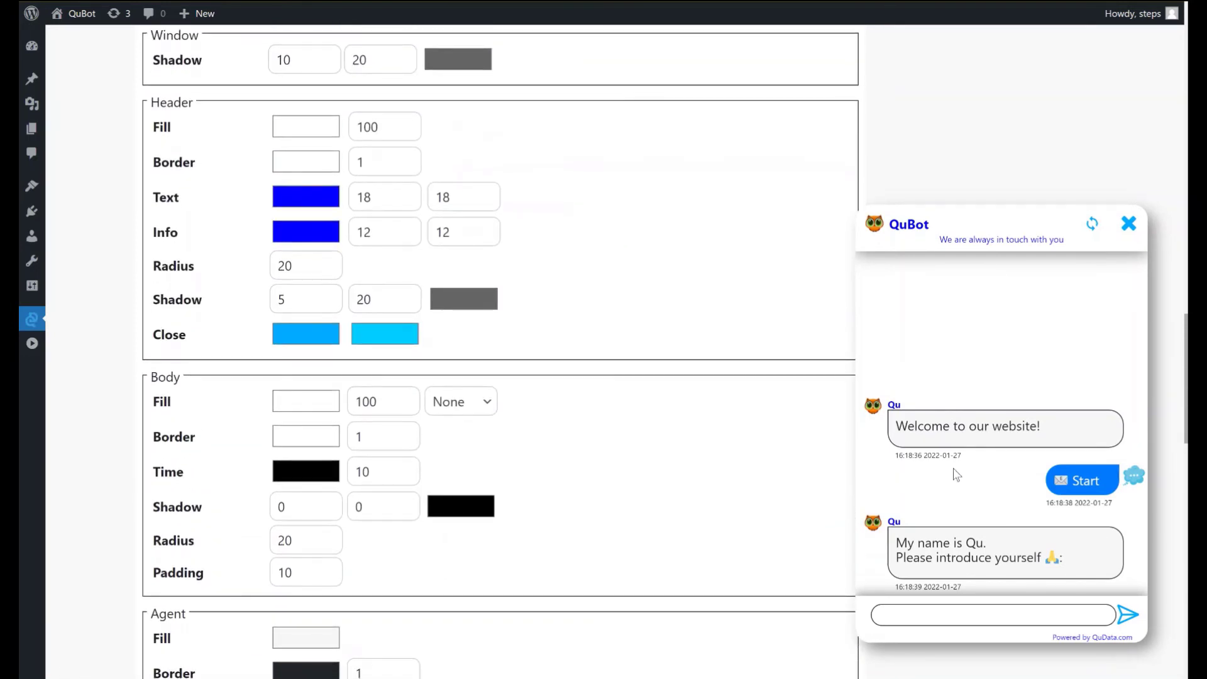
left_click_drag(391, 467, 349, 469)
type("0")
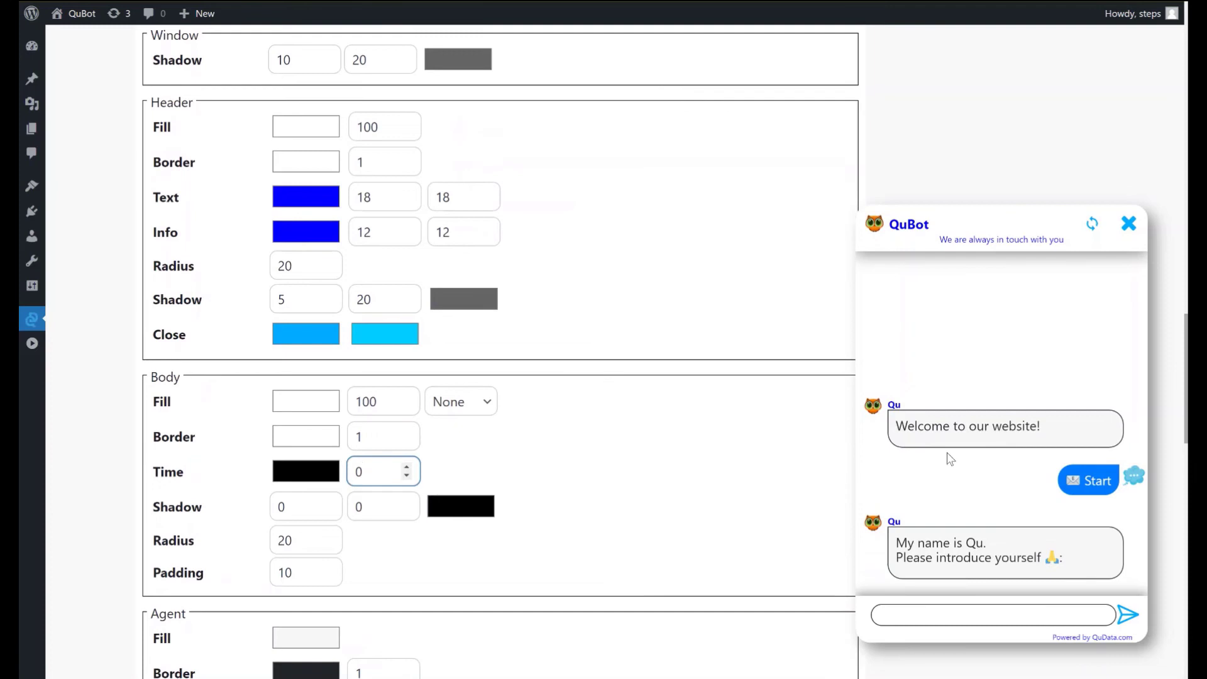
- Set the chat body's fill color to dark red and its background picture to Stars
left_click(312, 403)
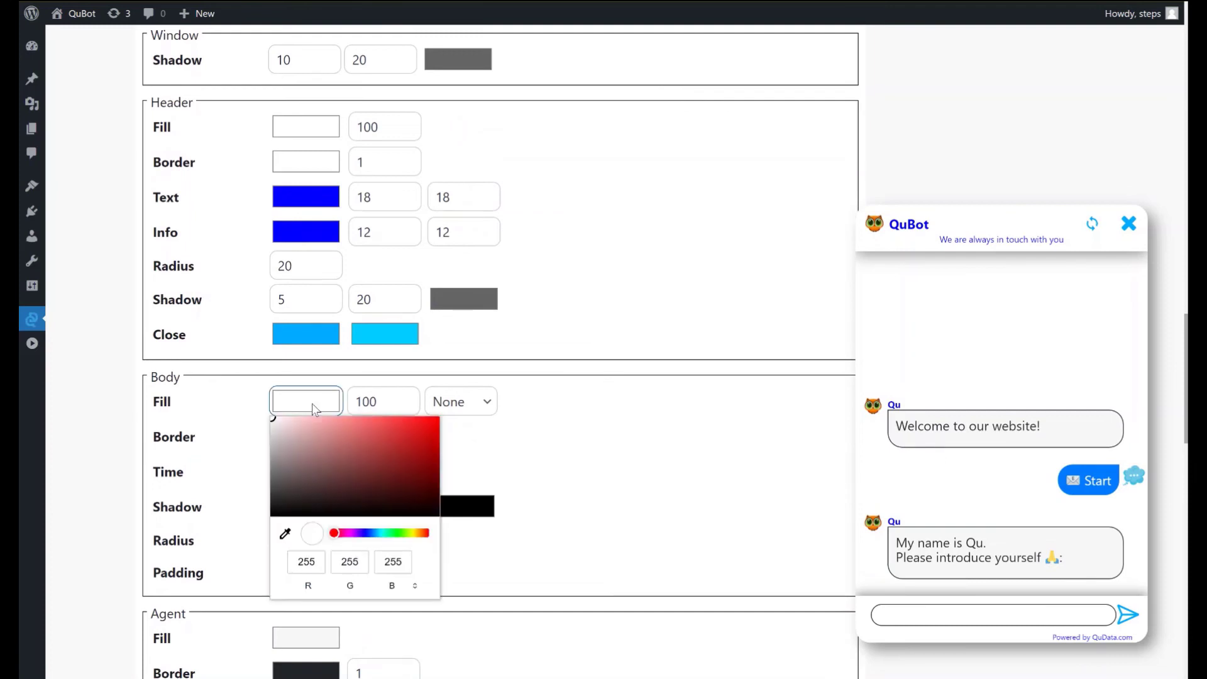
left_click(391, 445)
left_click(472, 406)
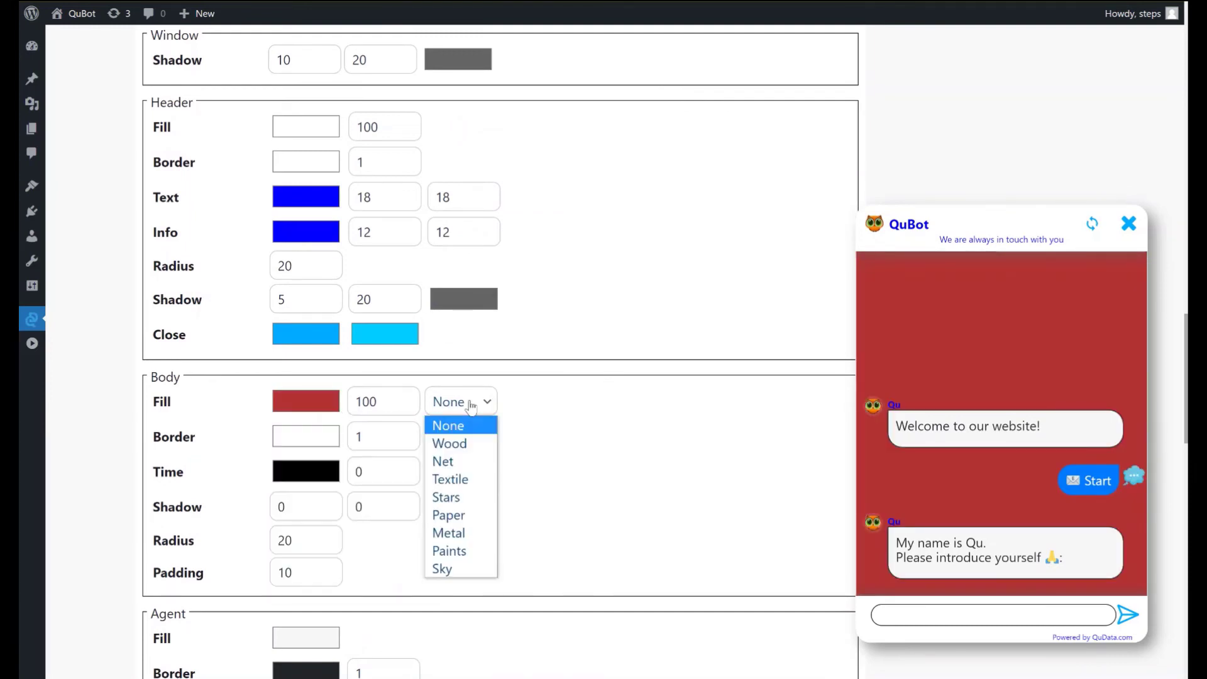
left_click(448, 498)
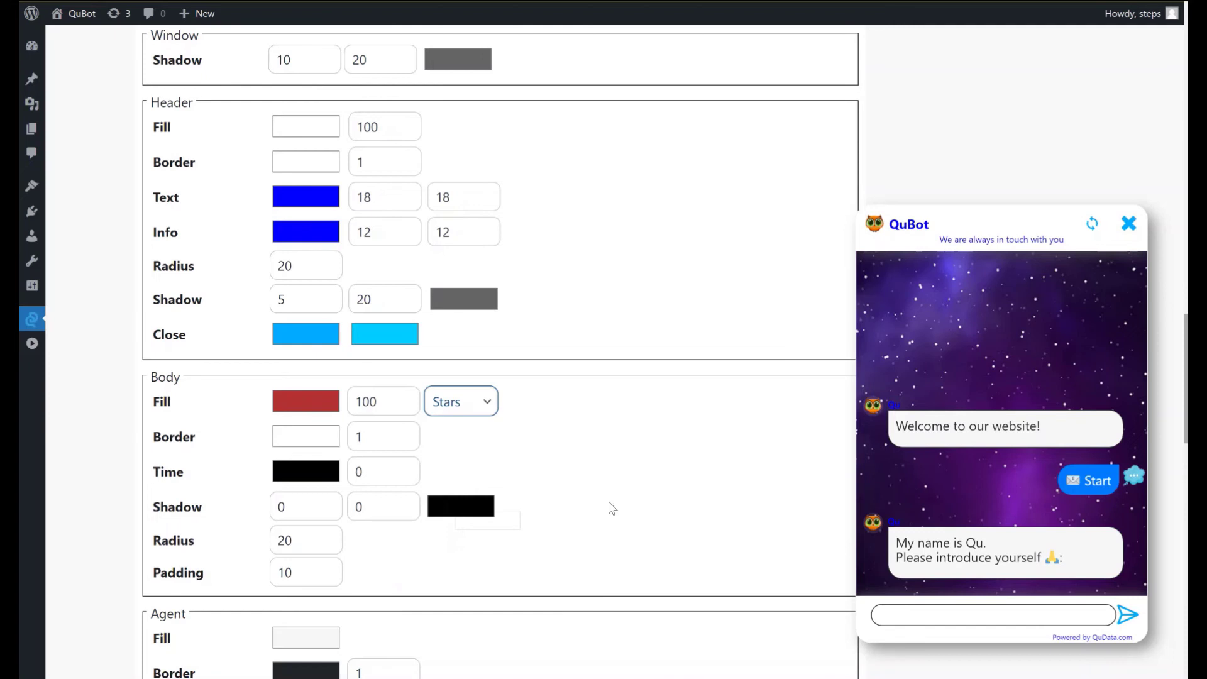
- Close the chat preview and raise the first radius value of the chat-window open button to 82
scroll(612, 508, "down", 20)
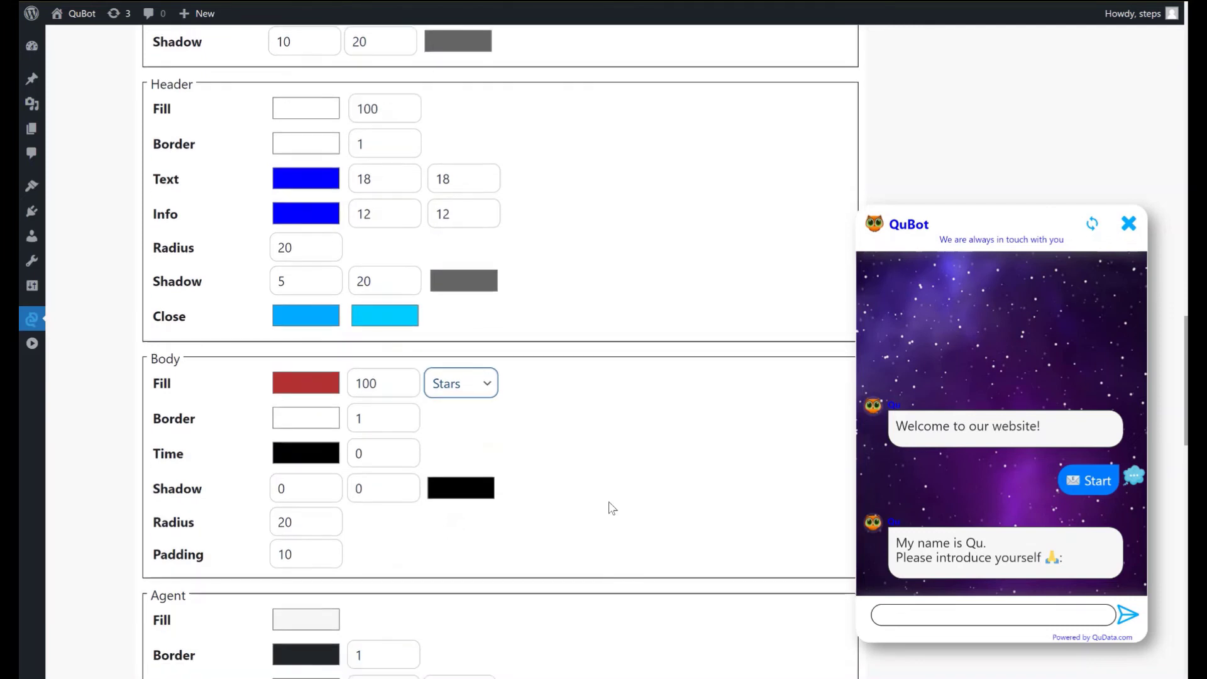
scroll(612, 508, "down", 4)
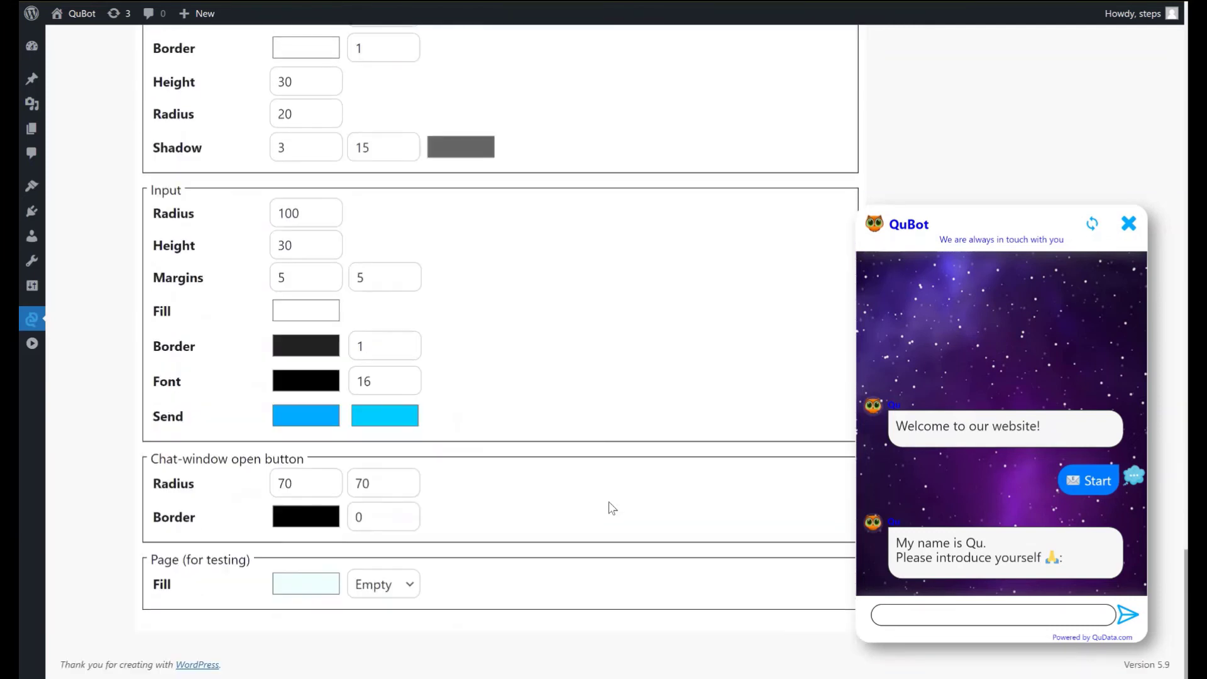
left_click(1128, 224)
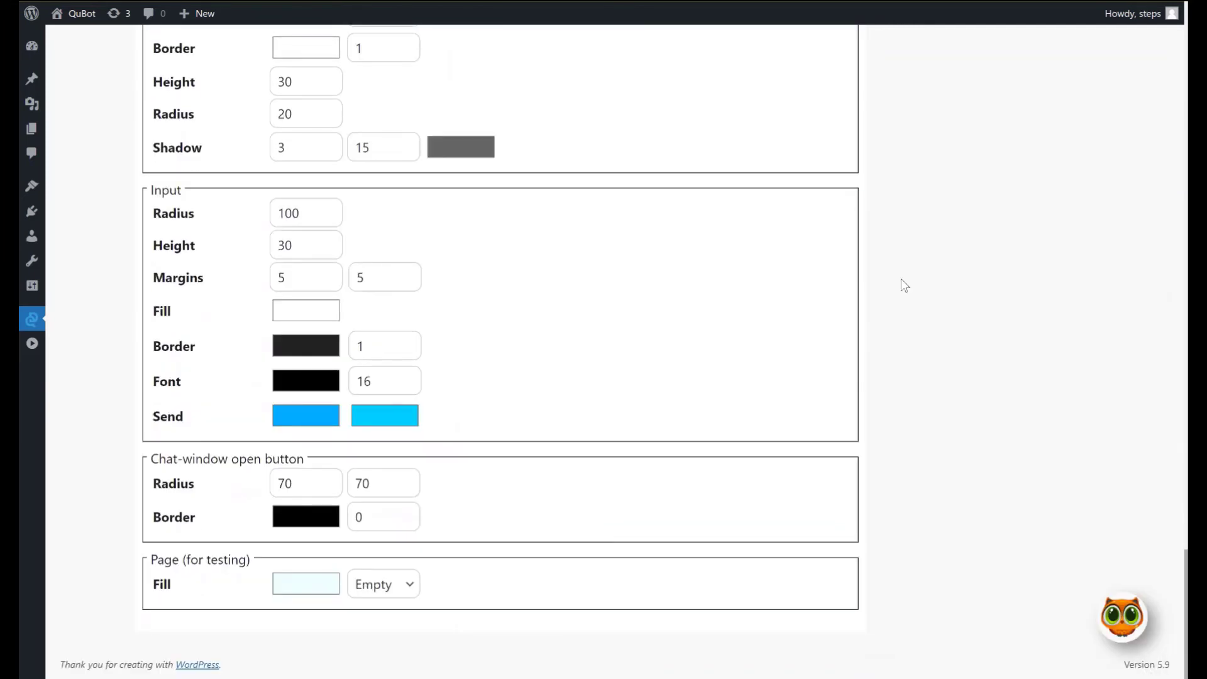
left_click(332, 475)
left_click(331, 475)
left_click(331, 475)
left_click(331, 475)
left_click(331, 474)
left_click(332, 475)
left_click(331, 474)
left_click(331, 474)
left_click(331, 476)
left_click(331, 476)
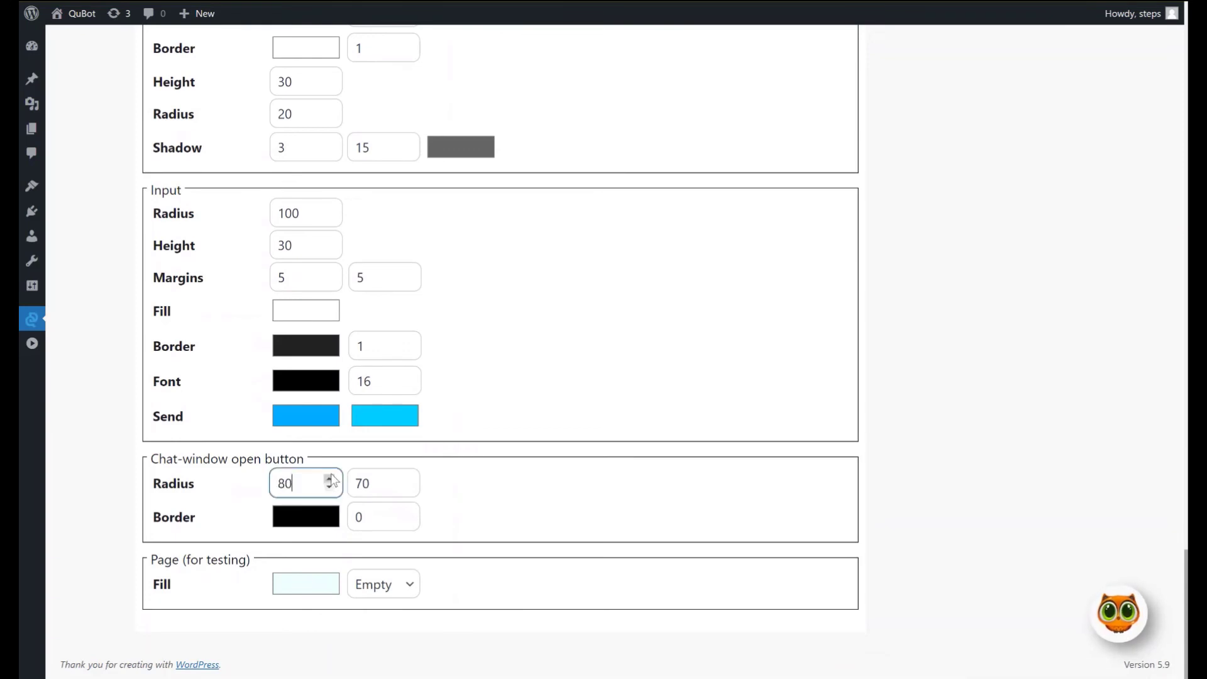
left_click(331, 475)
left_click(331, 475)
- Raise the second radius value of the chat-window open button to 106
left_click(406, 479)
left_click(407, 478)
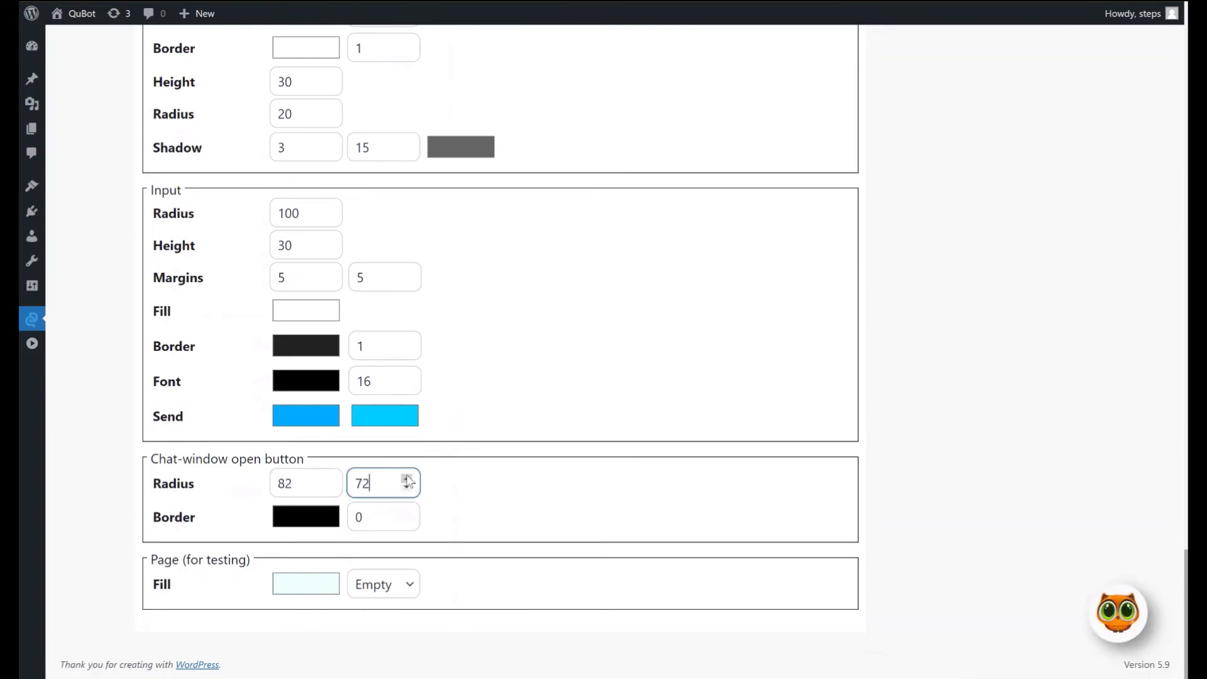
left_click(407, 478)
left_click(407, 478)
left_click(407, 479)
left_click(407, 479)
left_click(407, 479)
left_click(407, 478)
left_click(407, 479)
left_click(406, 479)
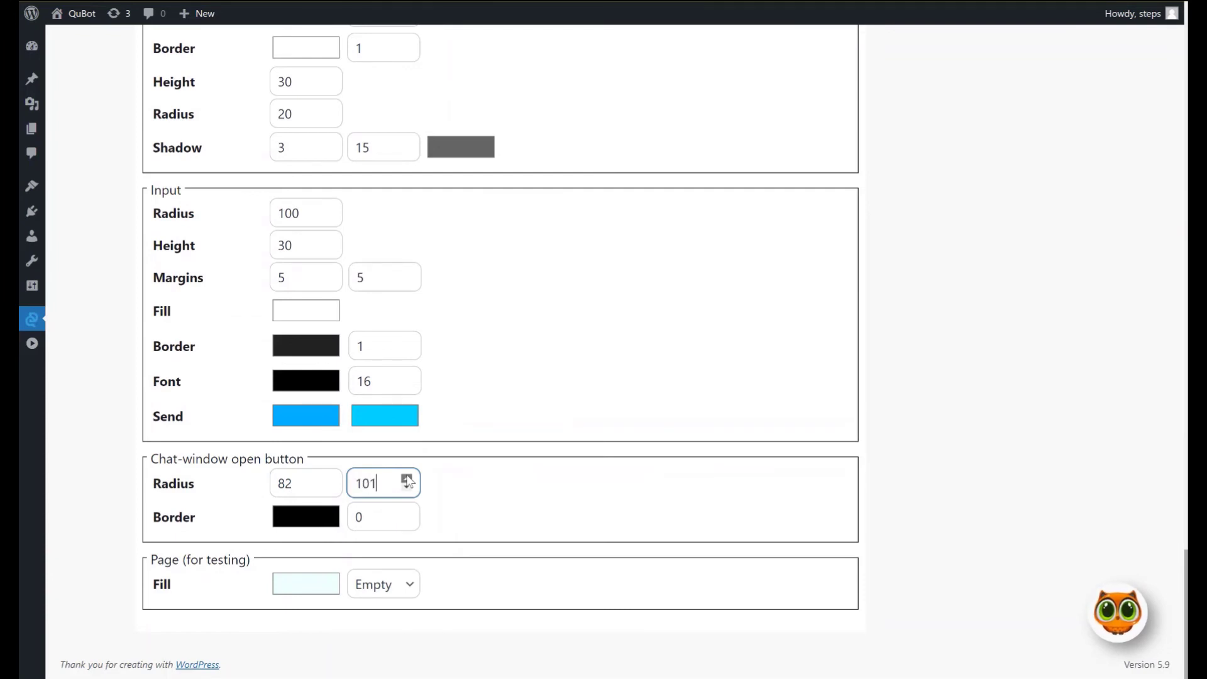
left_click(407, 479)
left_click(406, 479)
- Try a border width of 2 on the chat-window open button, and set it back to 0
left_click(377, 519)
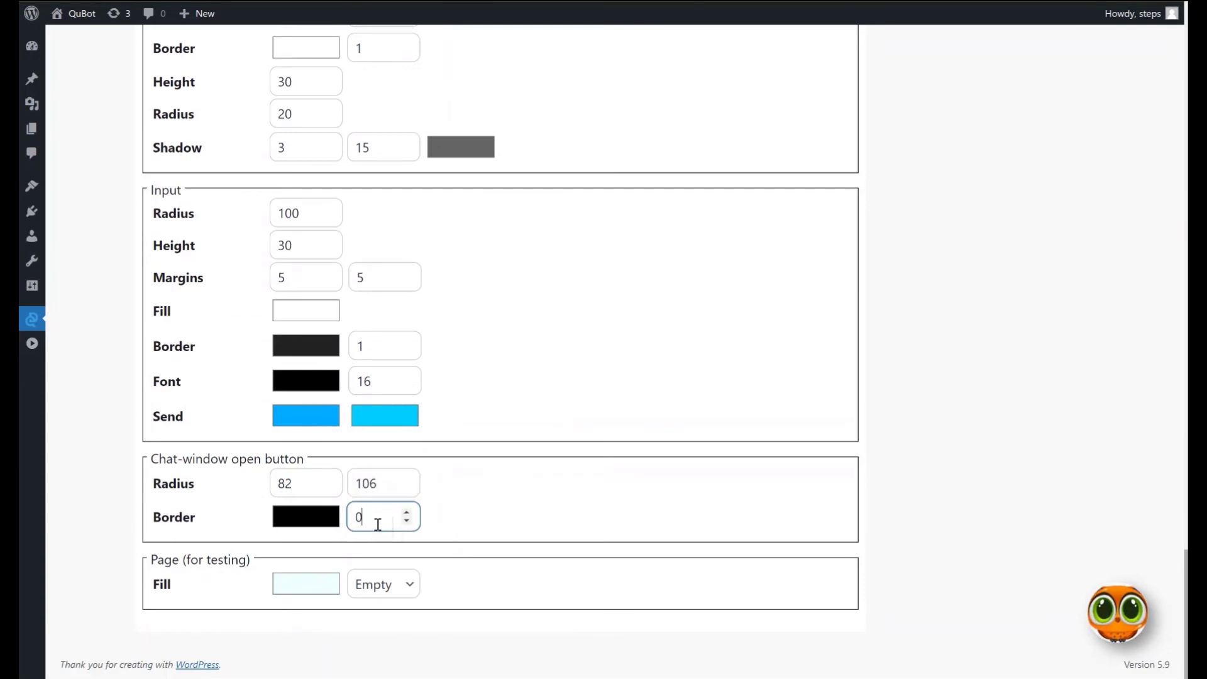
double_click(356, 525)
type("2")
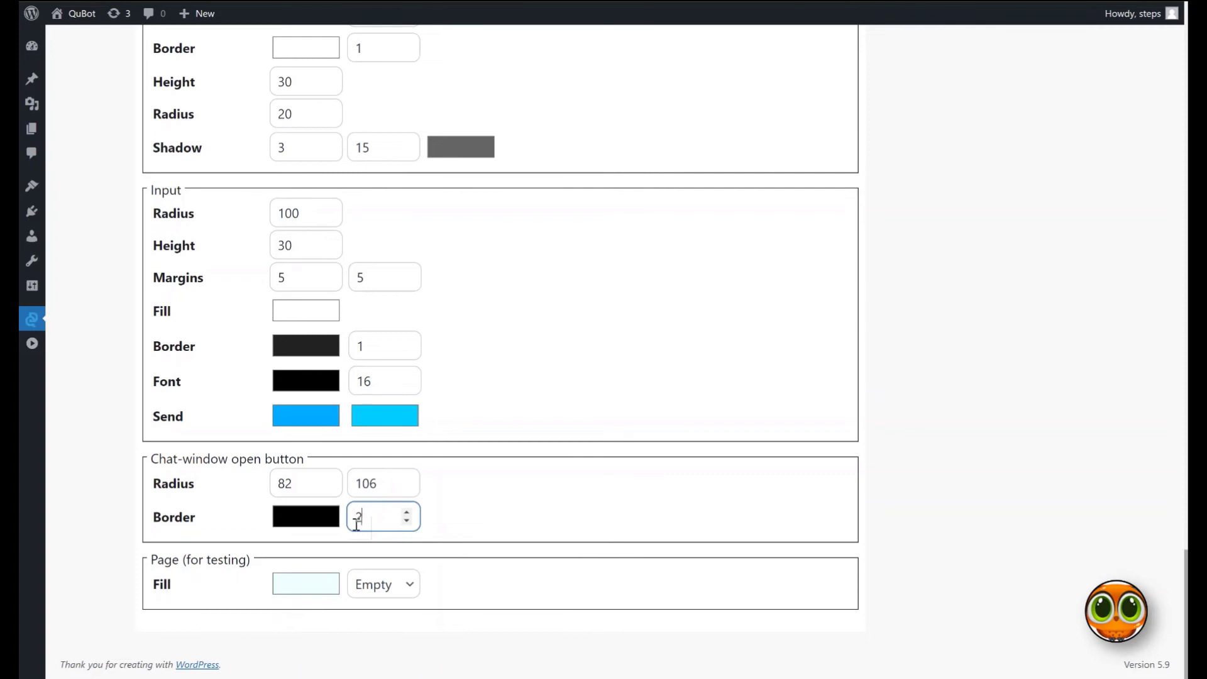
key("BackSpace")
type("0")
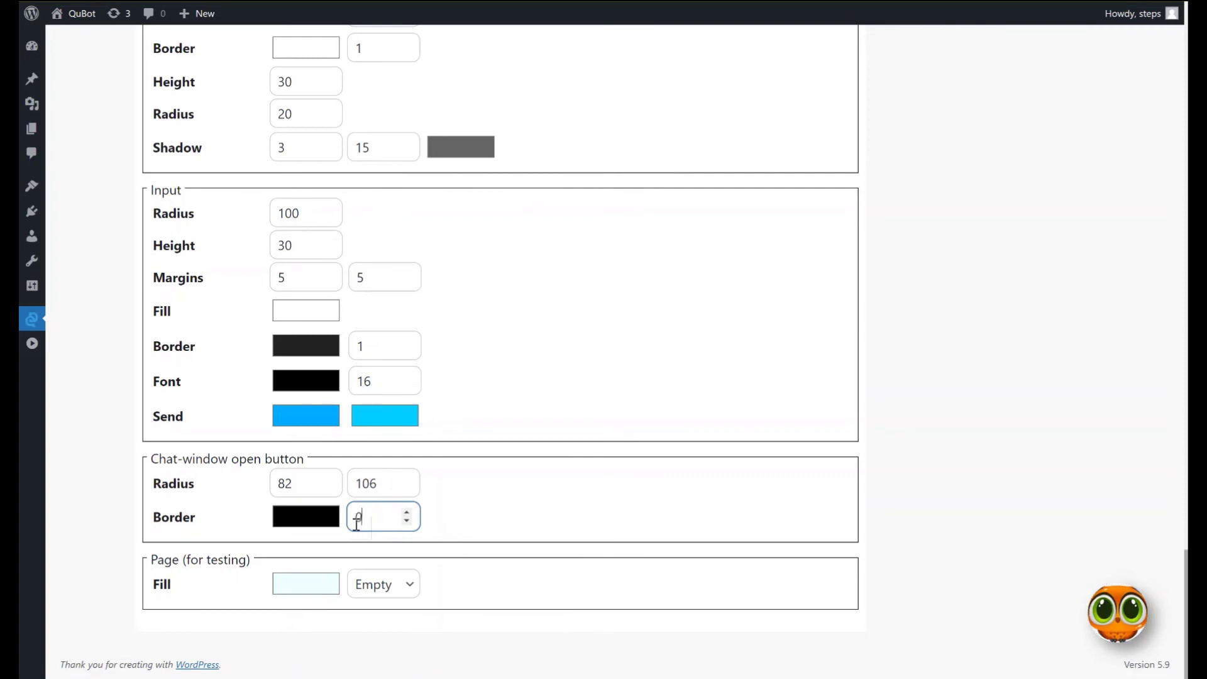
- Set the second radius value of the chat-window open button to 80
double_click(375, 484)
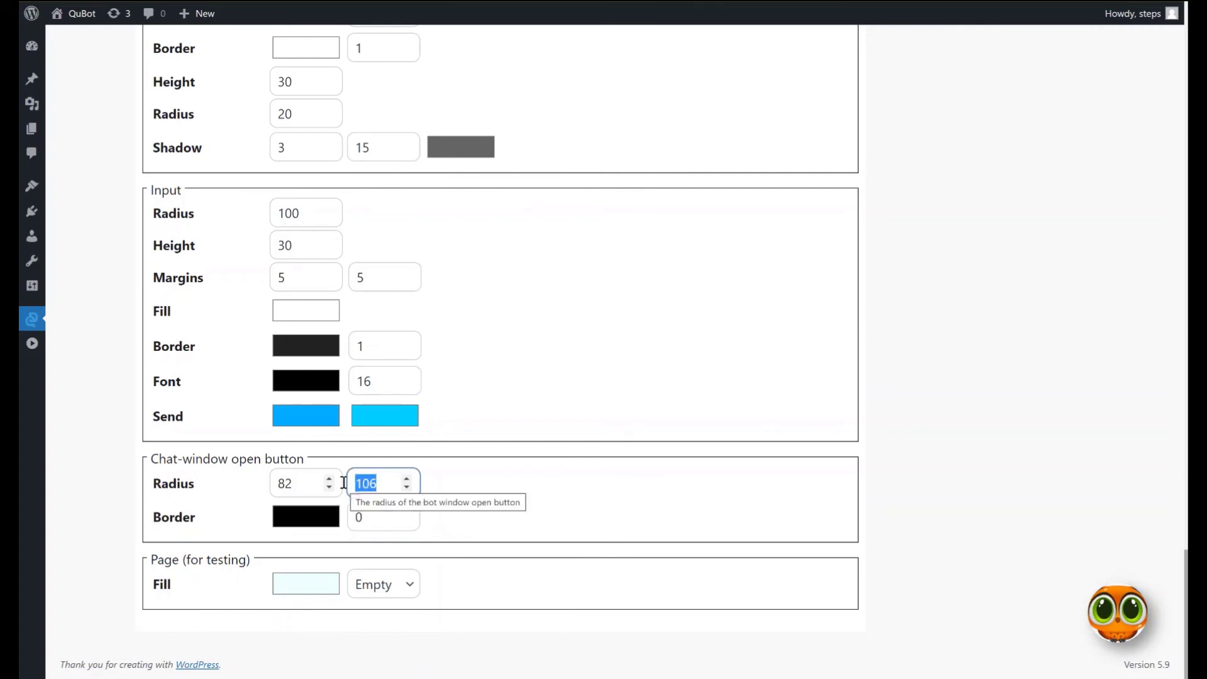
type("80")
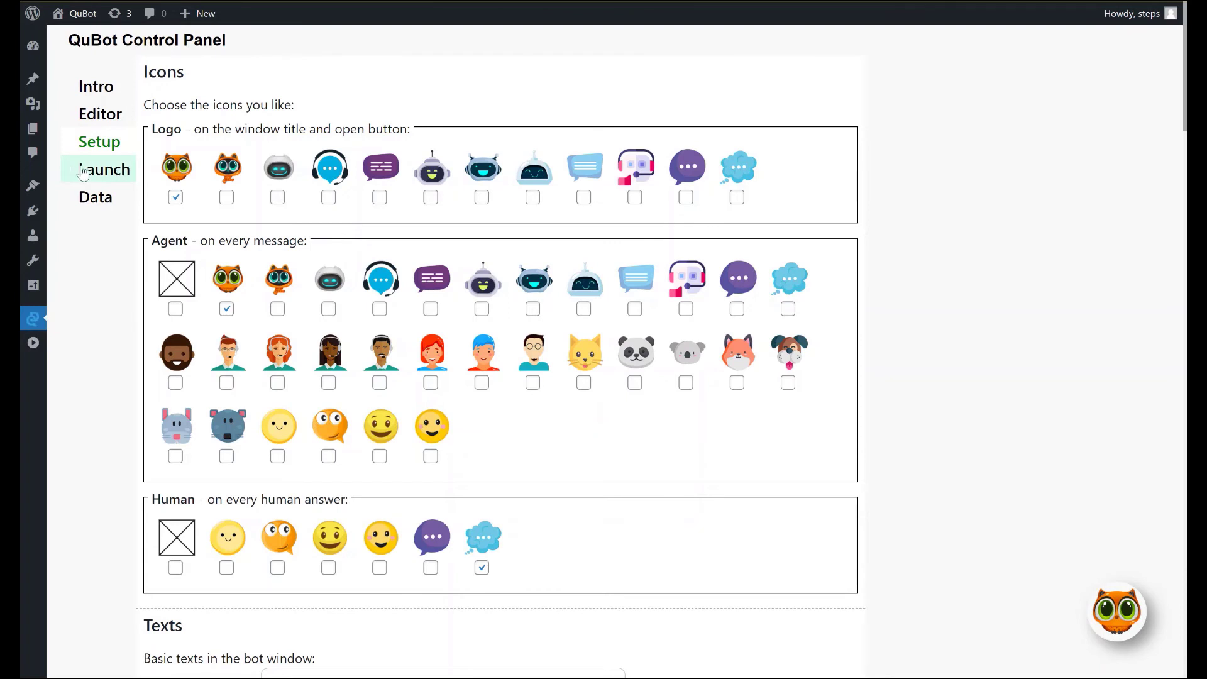
- Open the launch settings and choose My Customer as the bot to run
left_click(120, 176)
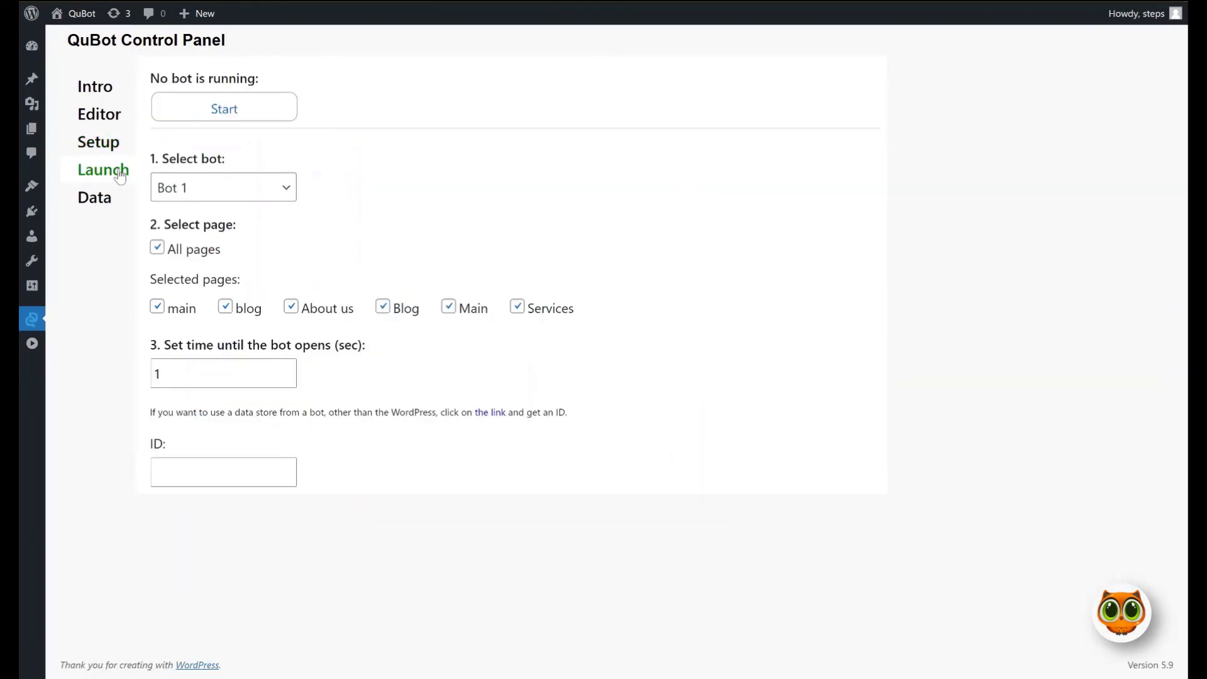
left_click(195, 193)
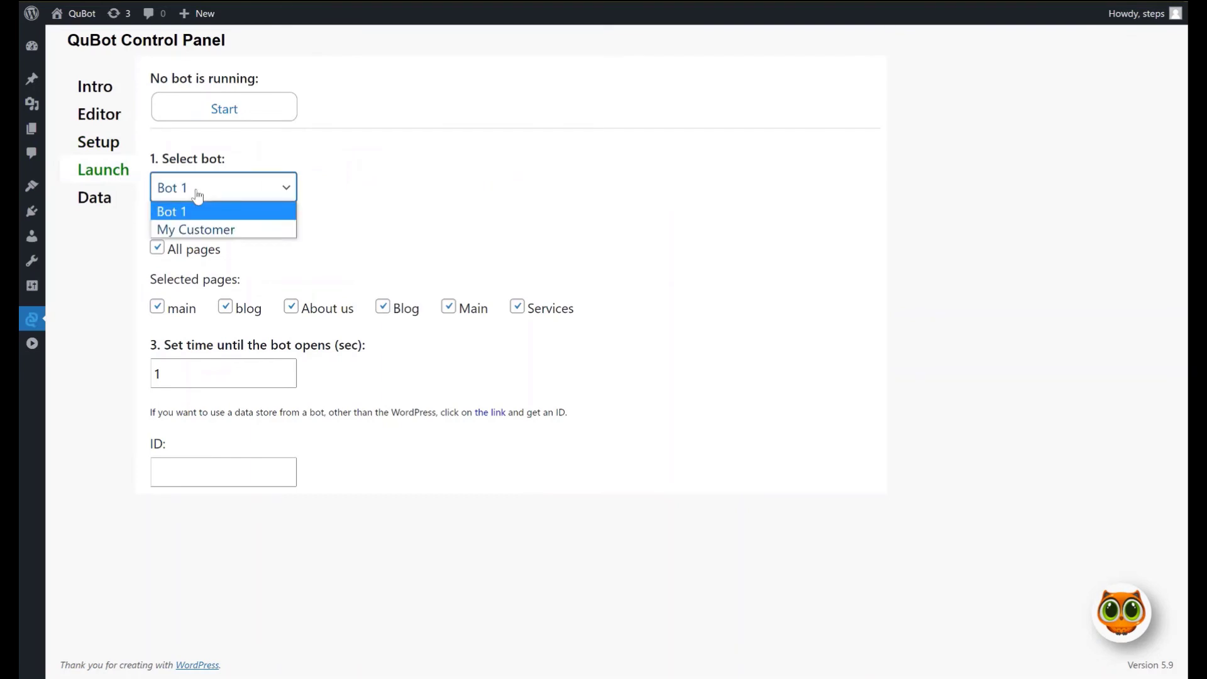
left_click(194, 230)
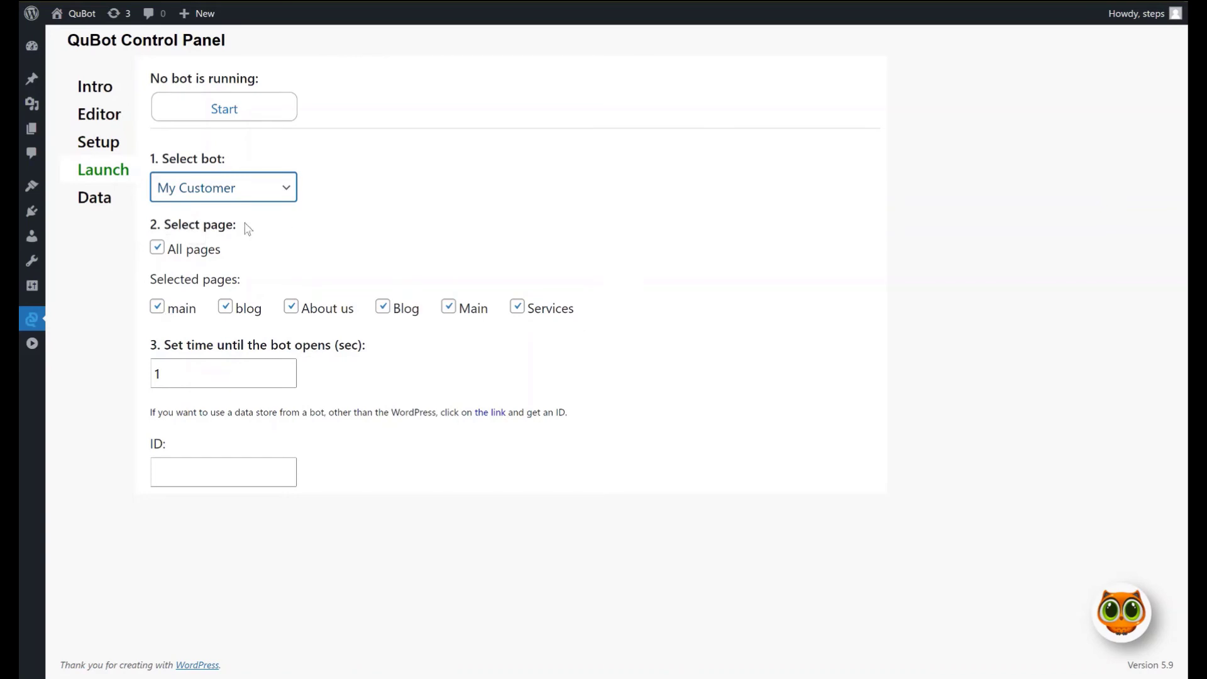
- Try excluding the blog, About us and Blog pages from the bot's display, and reselect all pages
left_click(225, 308)
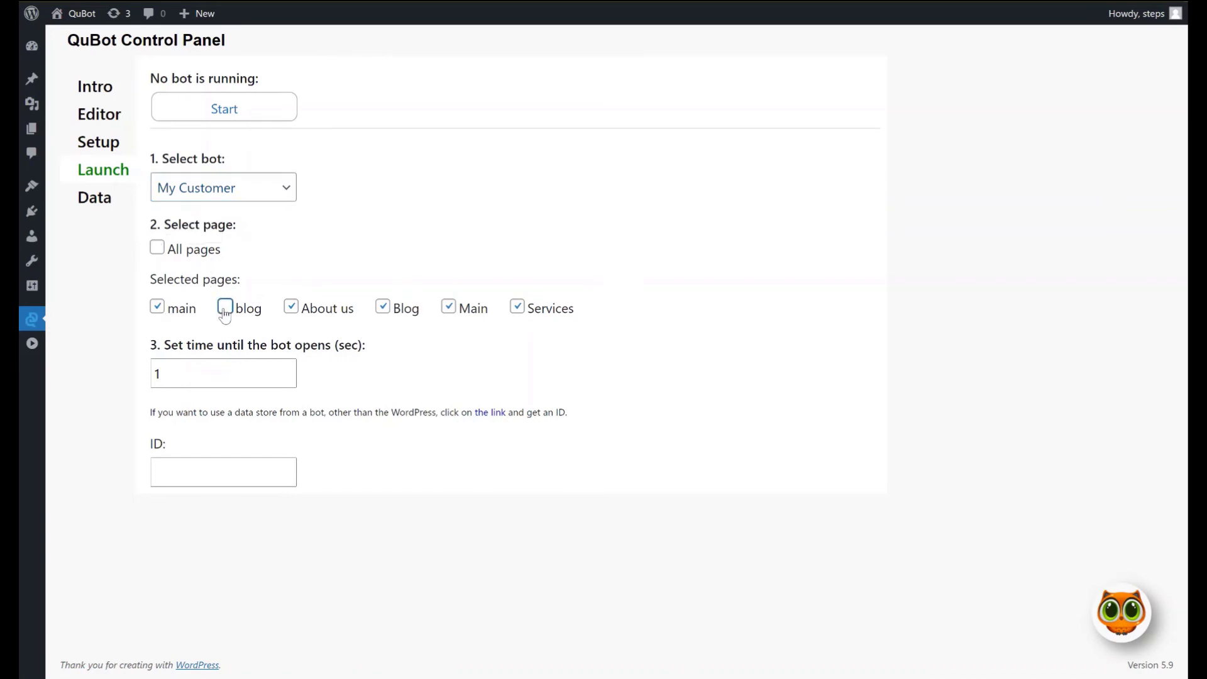
left_click(291, 308)
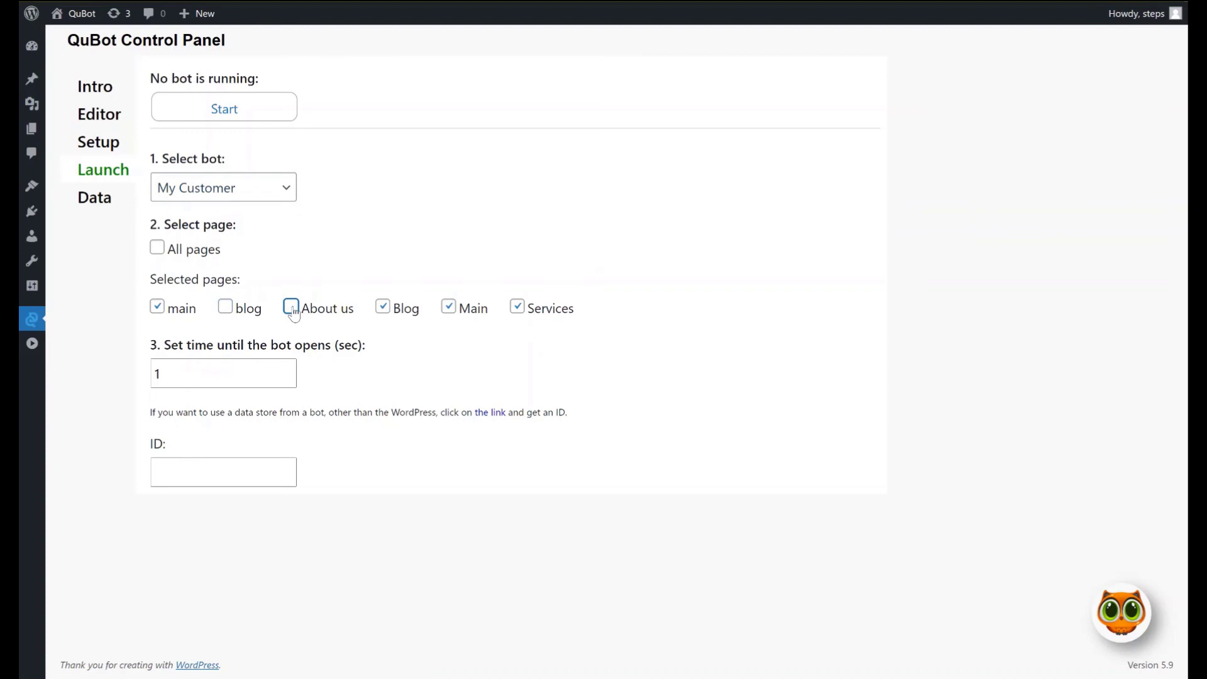
left_click(381, 307)
left_click(157, 249)
- Set the time until the bot opens to 2 seconds
left_click_drag(169, 371, 151, 371)
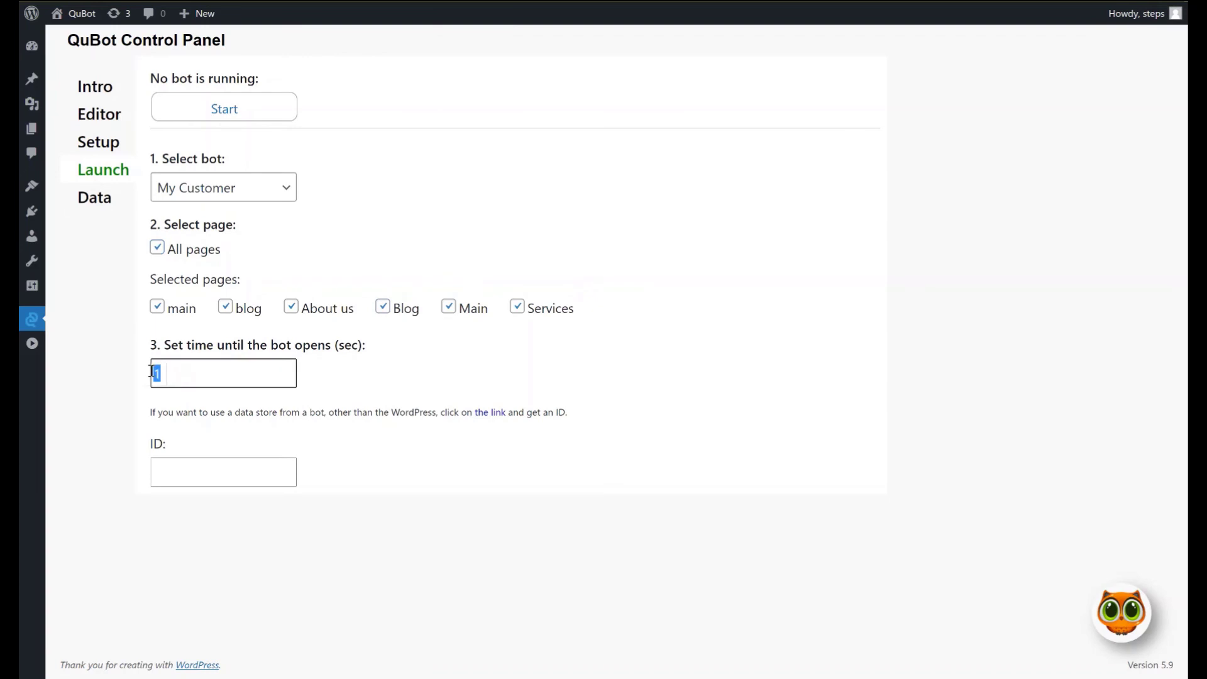
type("2")
left_click(370, 374)
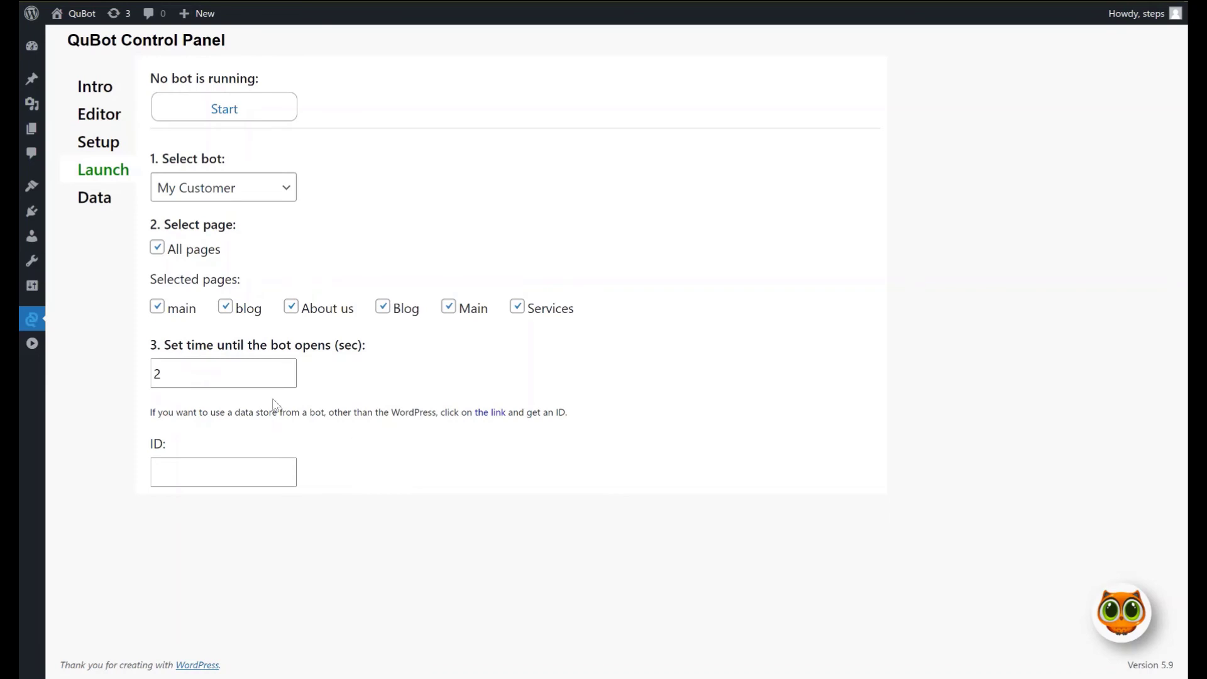
- Try a bot opening time of 100000 seconds, and set it back to 2
double_click(184, 372)
type("100000")
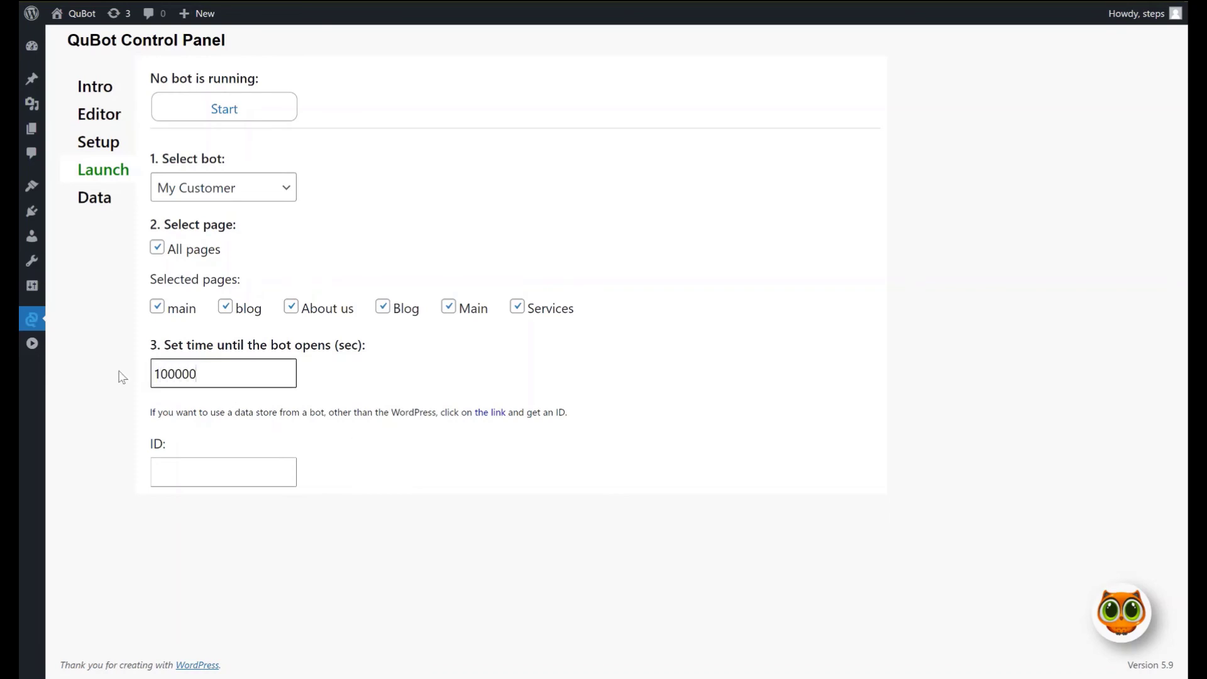
left_click(220, 428)
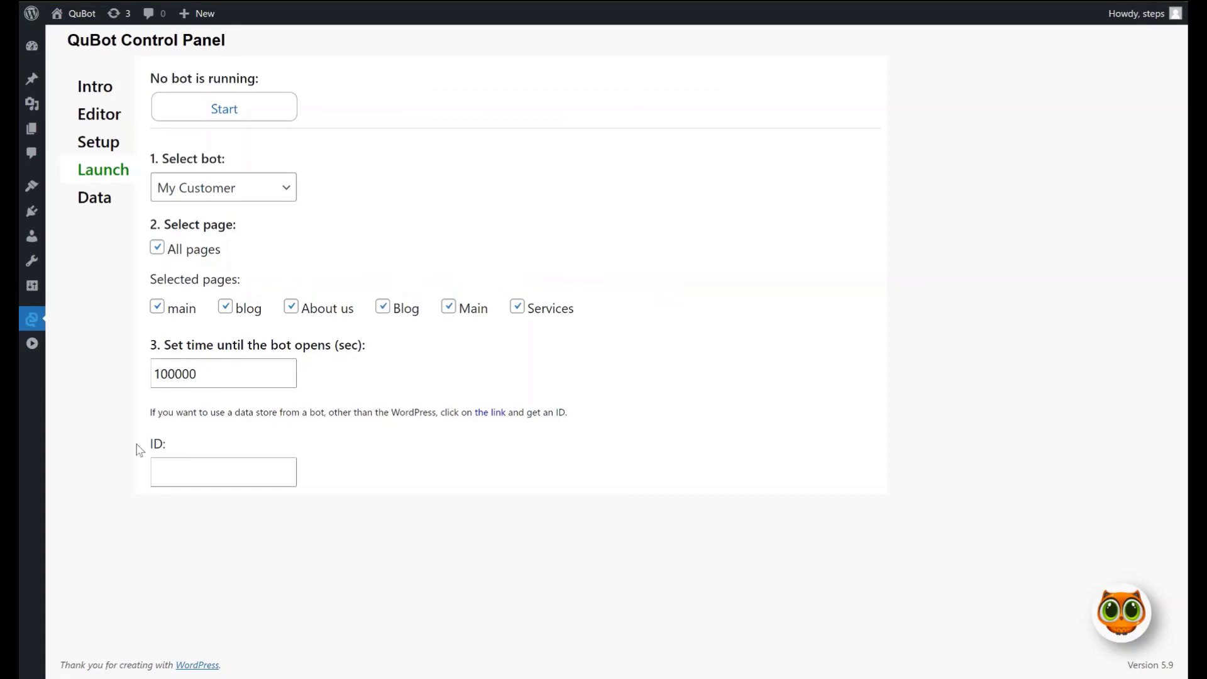
double_click(205, 374)
type("2")
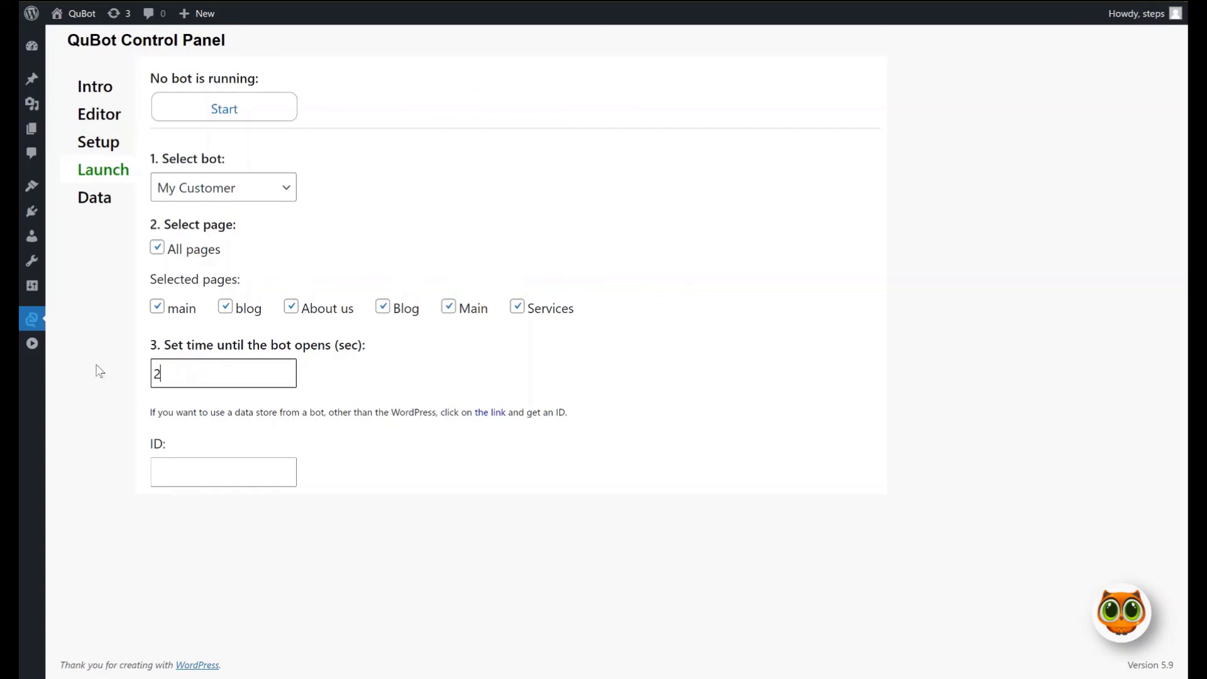
left_click(208, 436)
- Start the My Customer bot on the site and dismiss the confirmation message
left_click(225, 114)
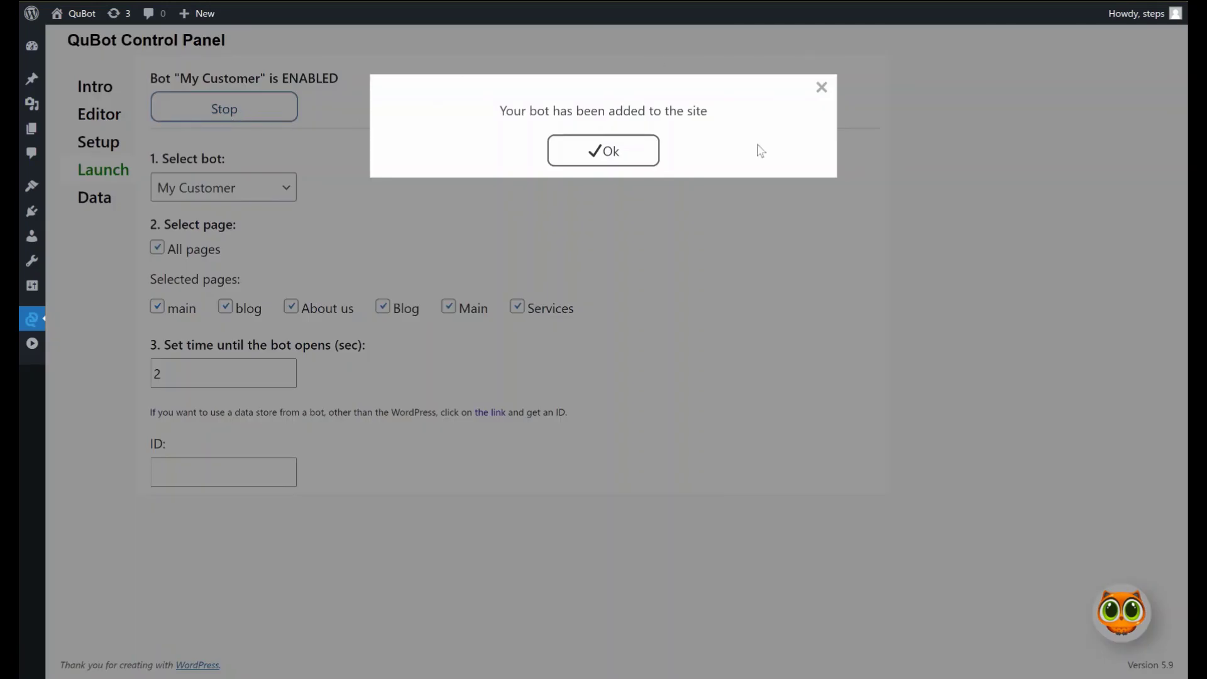
left_click(598, 157)
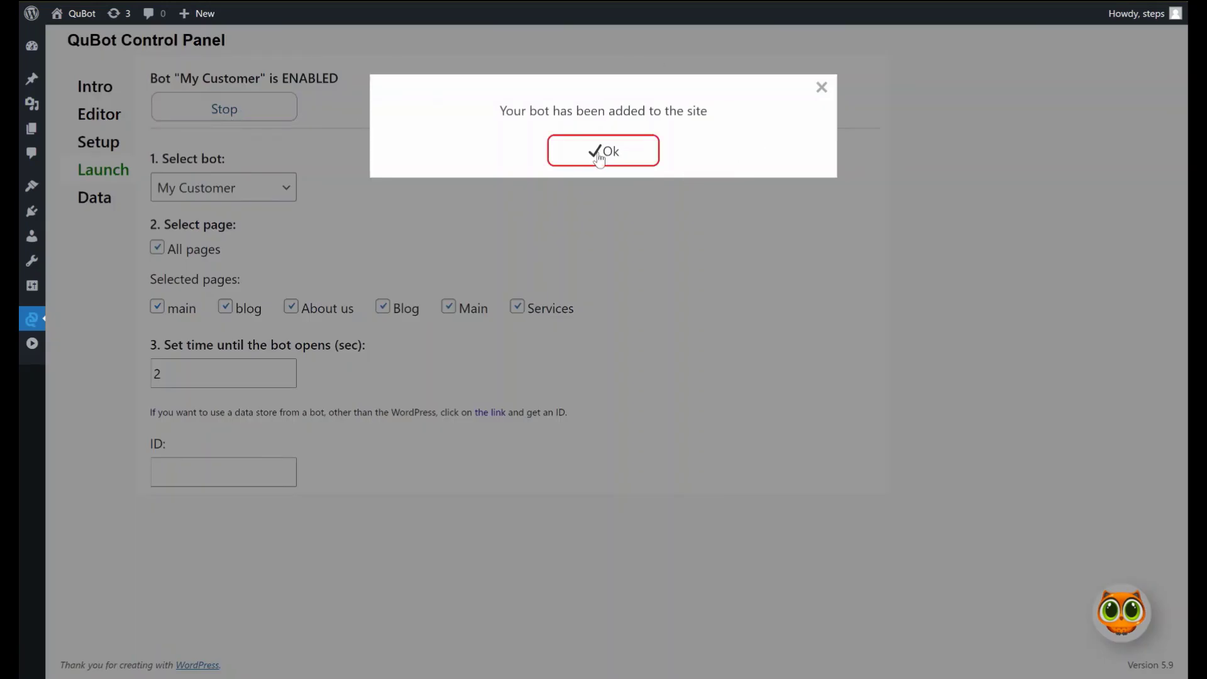
left_click(599, 157)
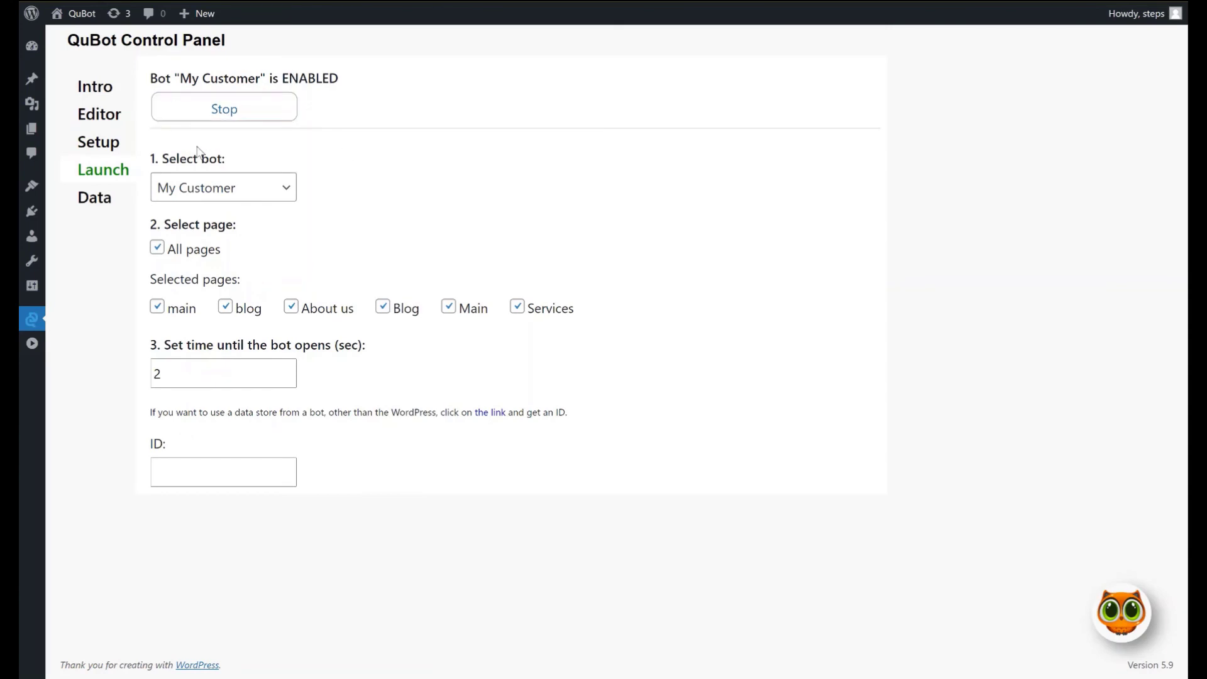
- Stop the My Customer bot and start it again, dismissing both confirmation messages
left_click(244, 113)
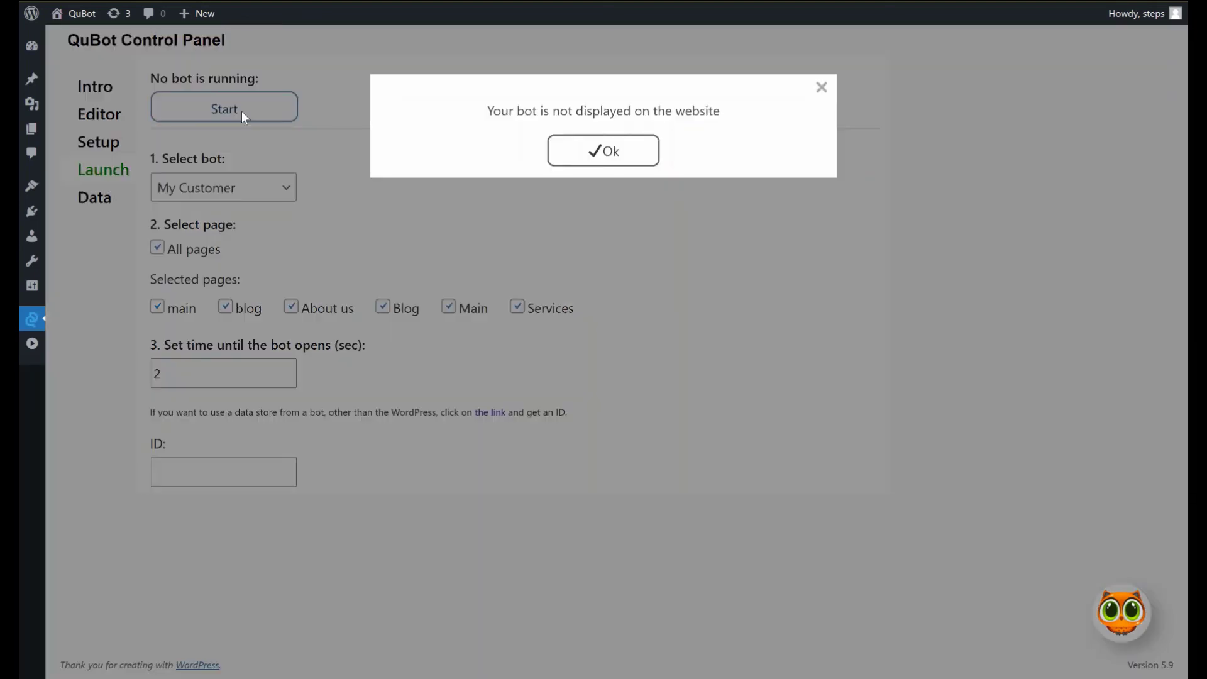
left_click(617, 152)
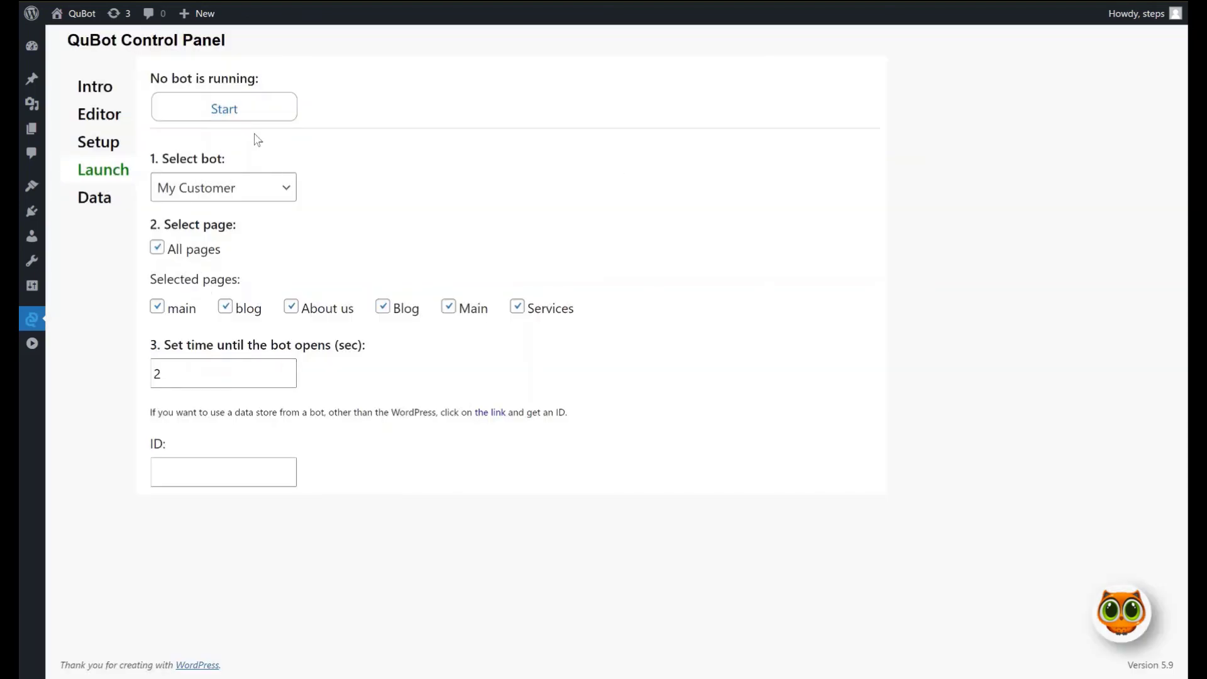
left_click(246, 114)
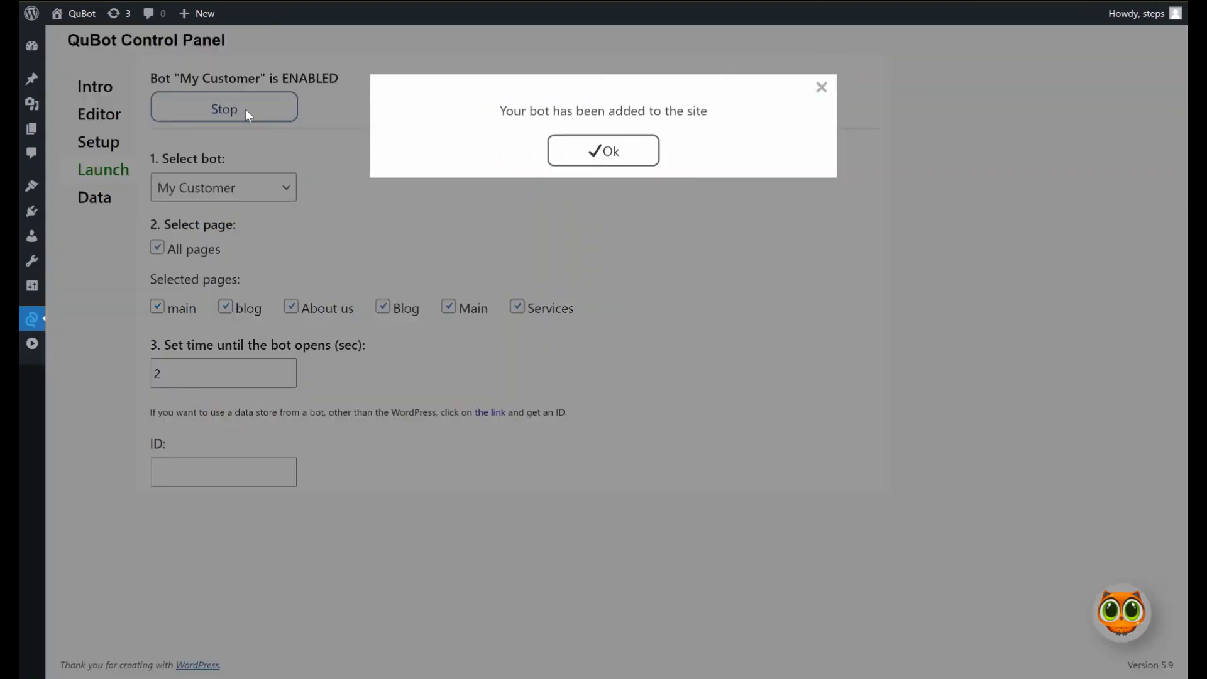
left_click(626, 161)
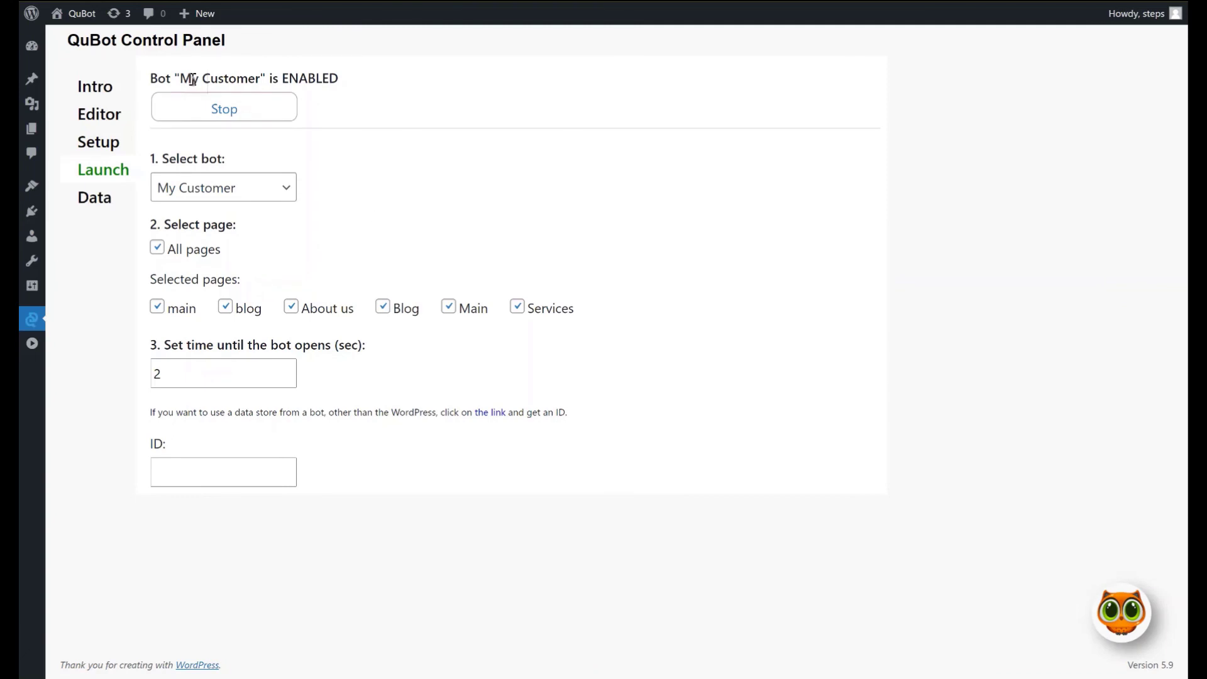
- Visit the live site, start the conversation in the bot window and send the visitor's name
left_click(82, 18)
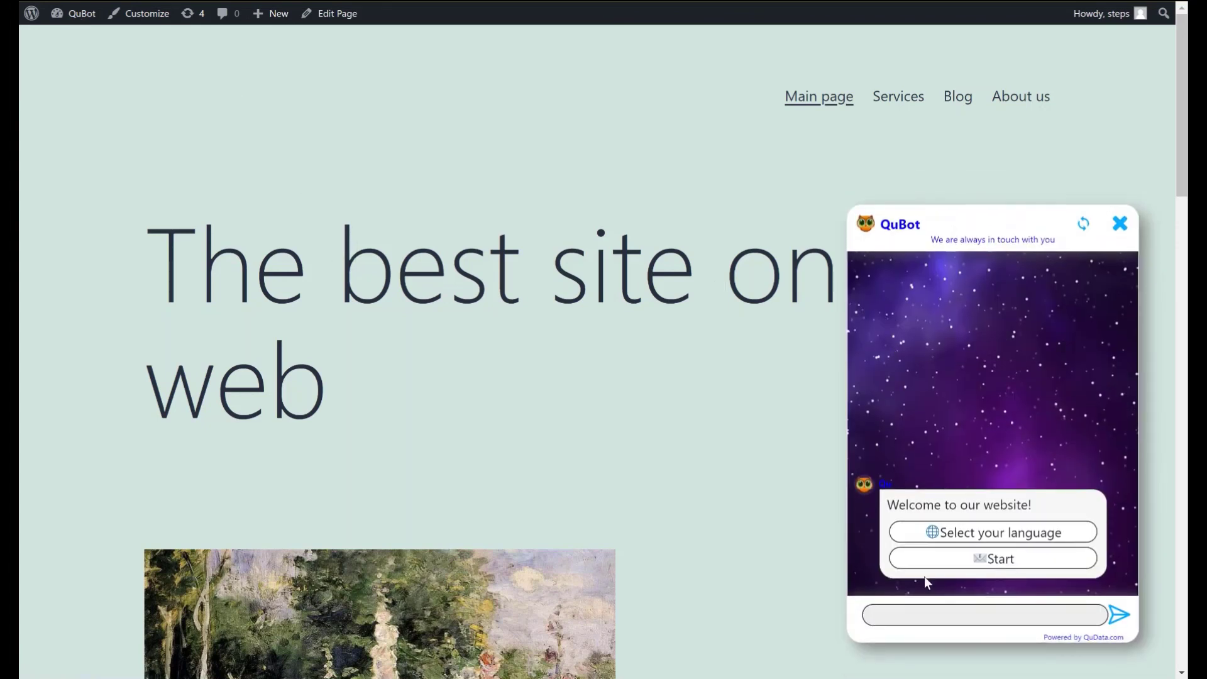
left_click(966, 554)
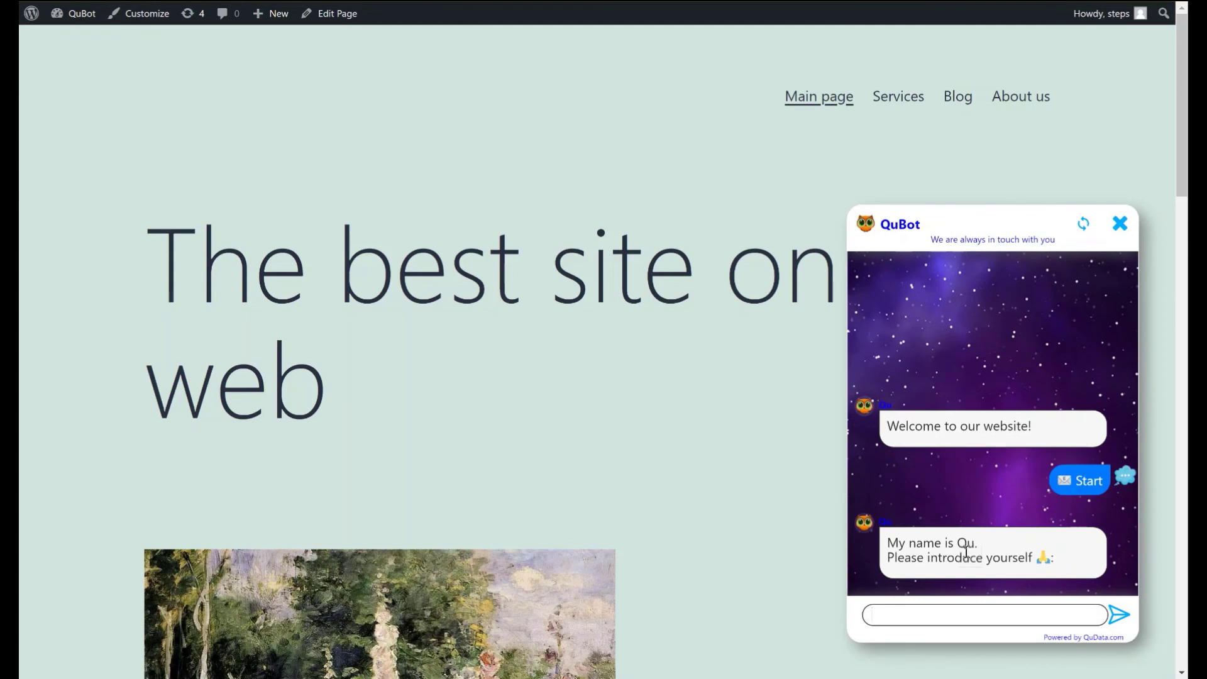
type("Mia")
key("Return")
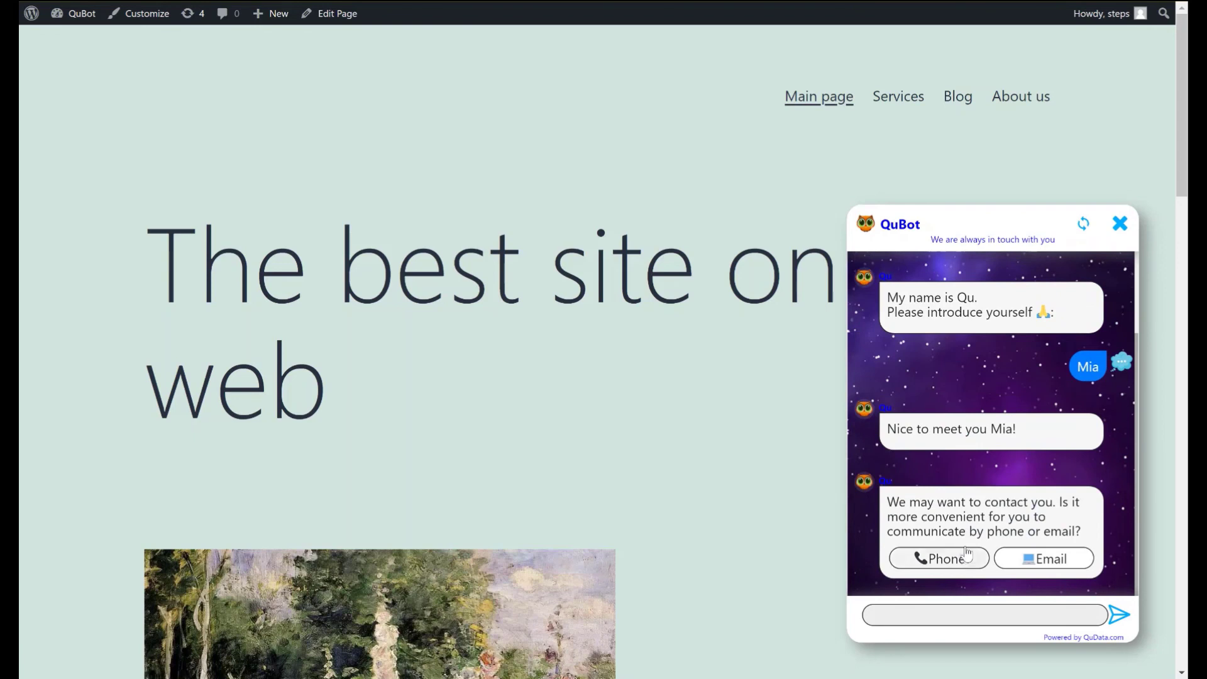
- Check the bot on the Services page, close its window there, and reopen it on the Main page
left_click(893, 94)
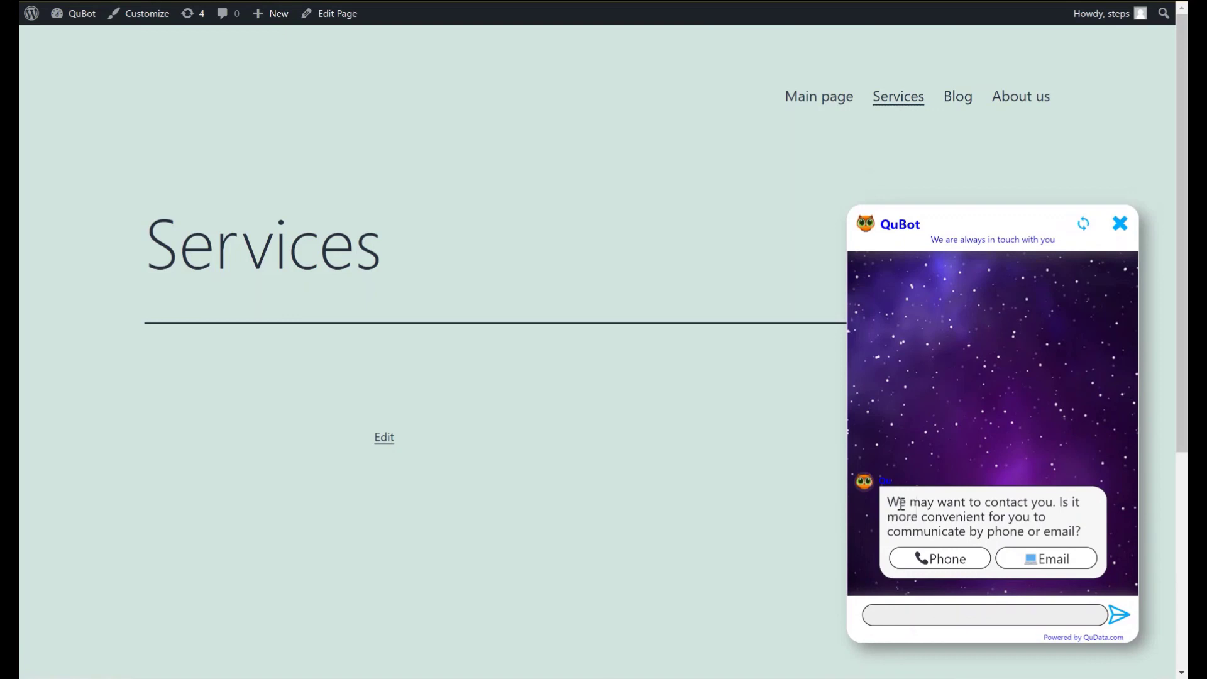
left_click(1123, 225)
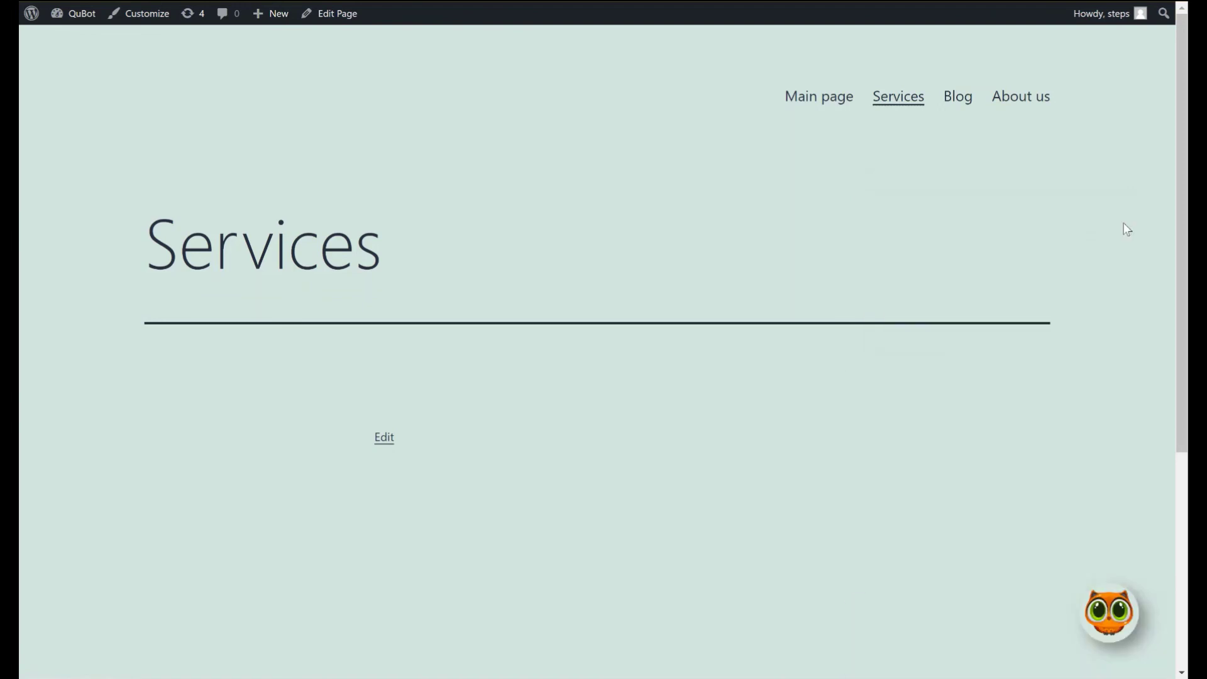
left_click(818, 95)
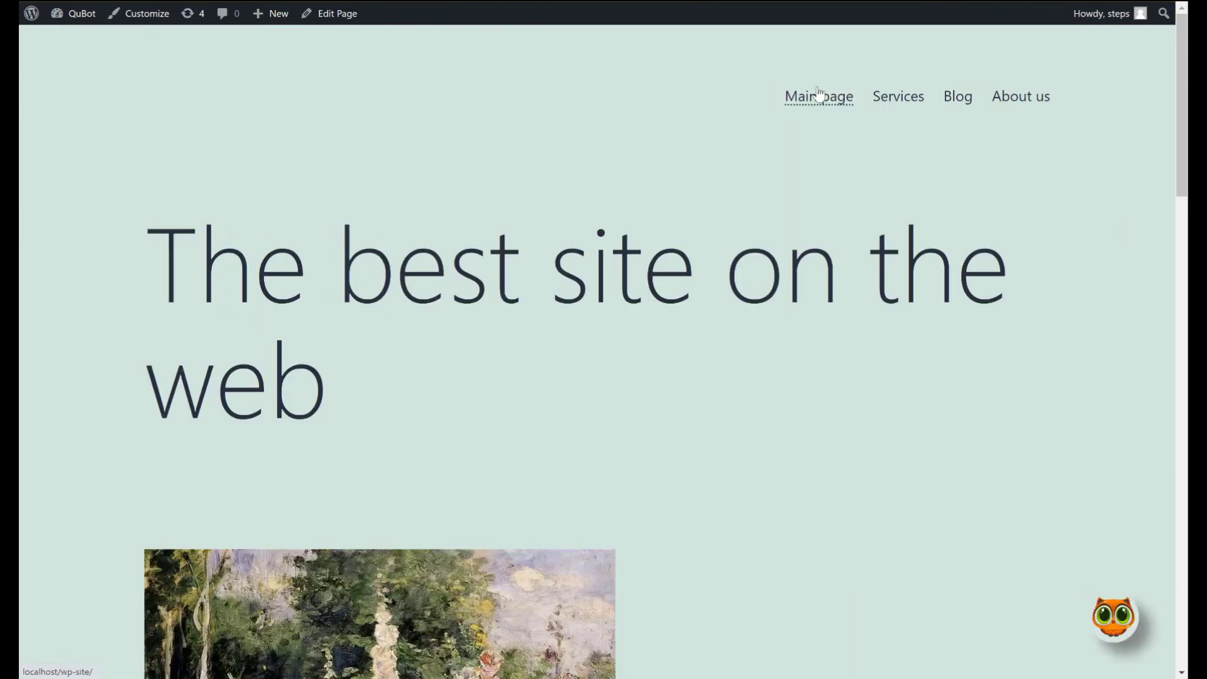
left_click(1109, 619)
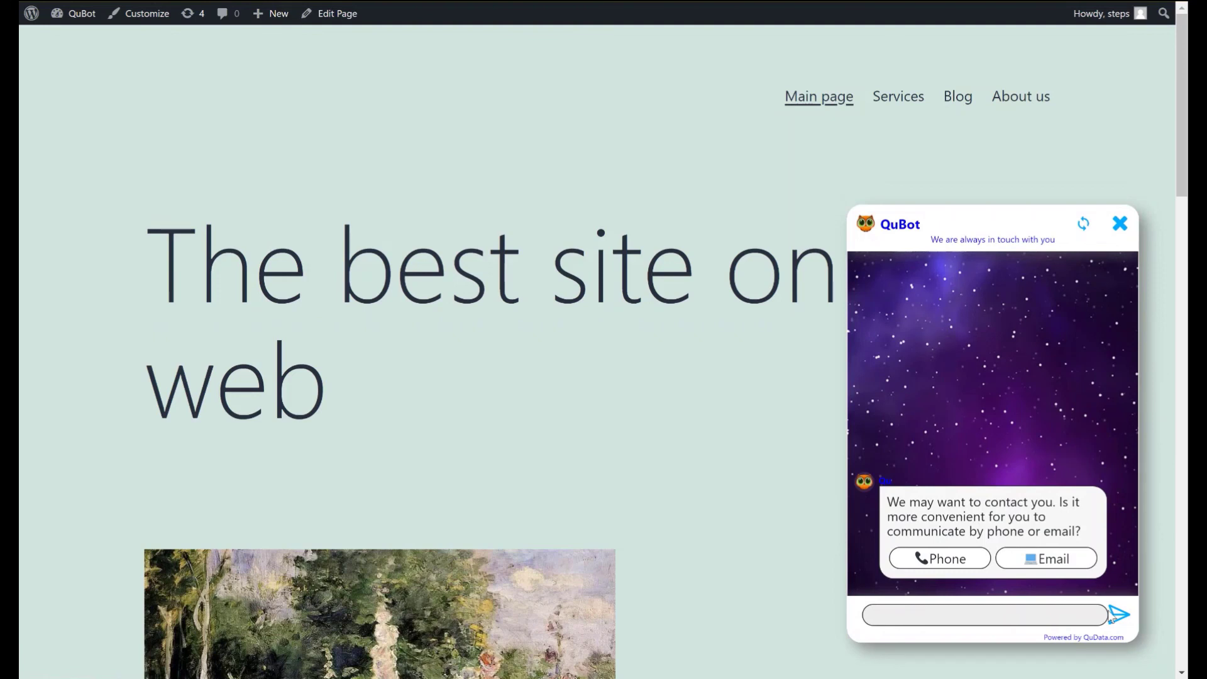
- Clear the chat history in the bot window, confirming with Yes
left_click(1084, 225)
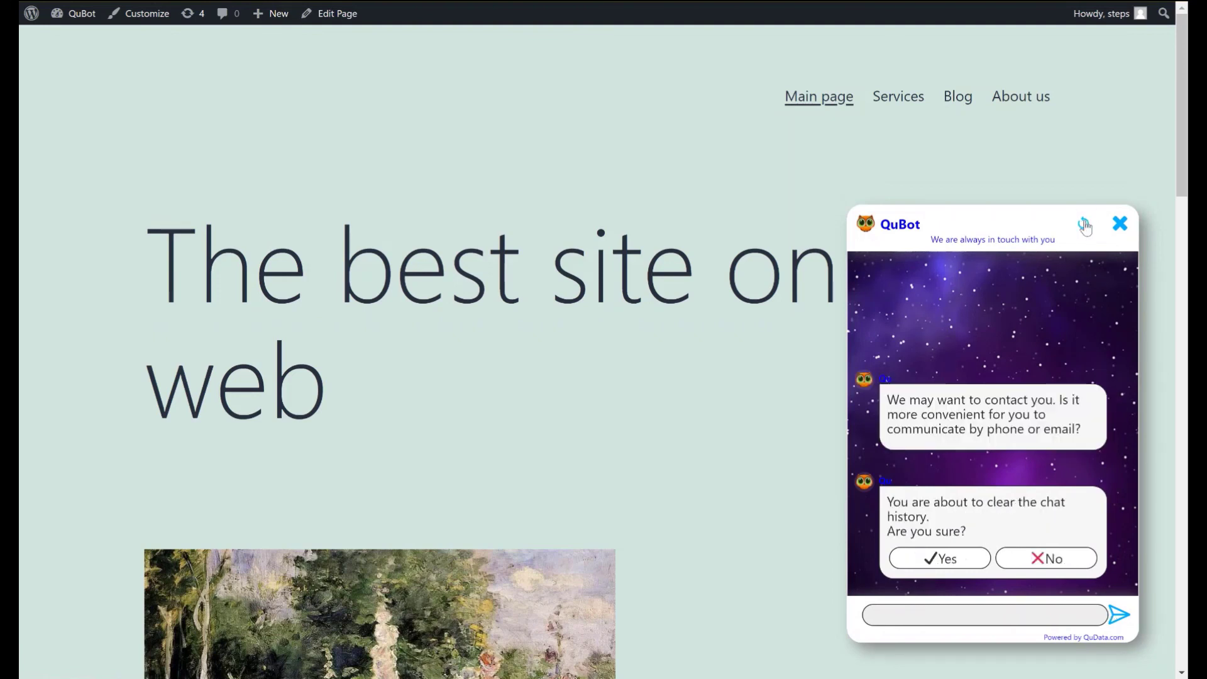
left_click(940, 561)
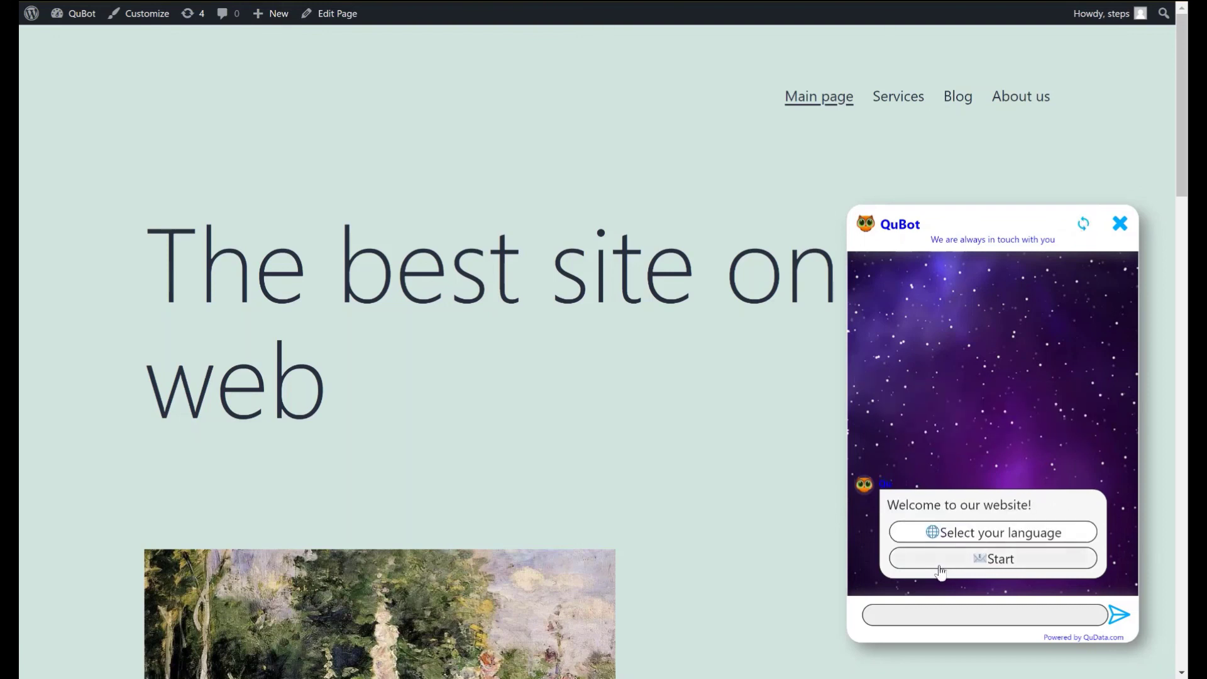